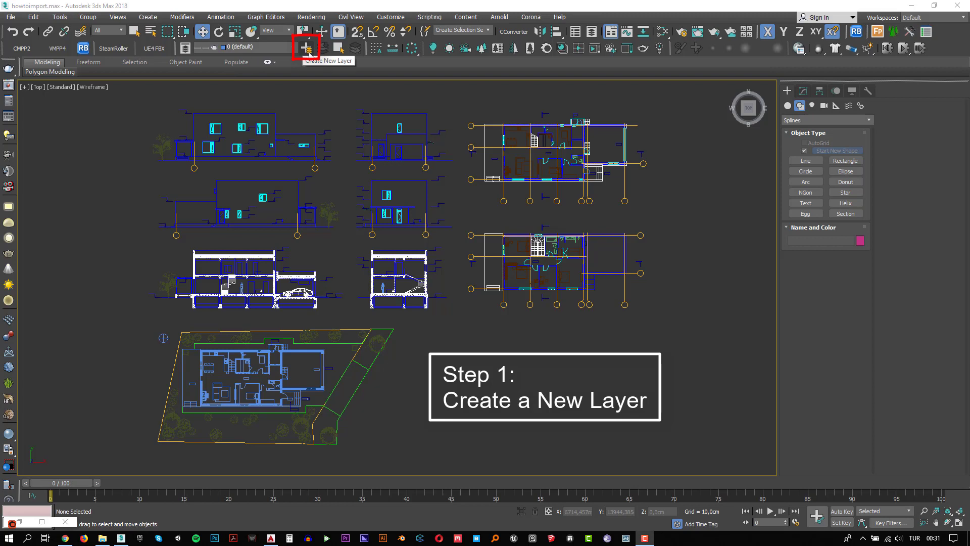
Create a new layer named Walls
left_click(308, 49)
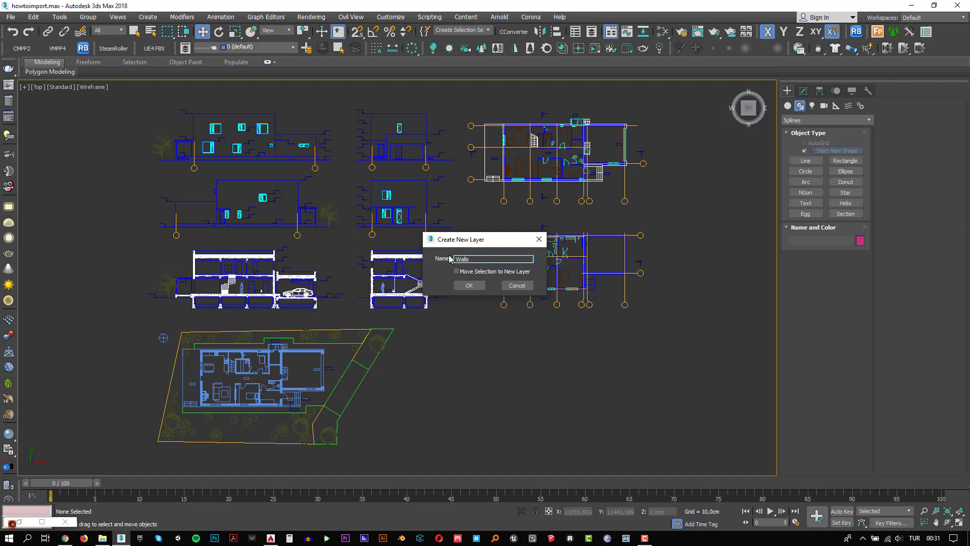
left_click(465, 286)
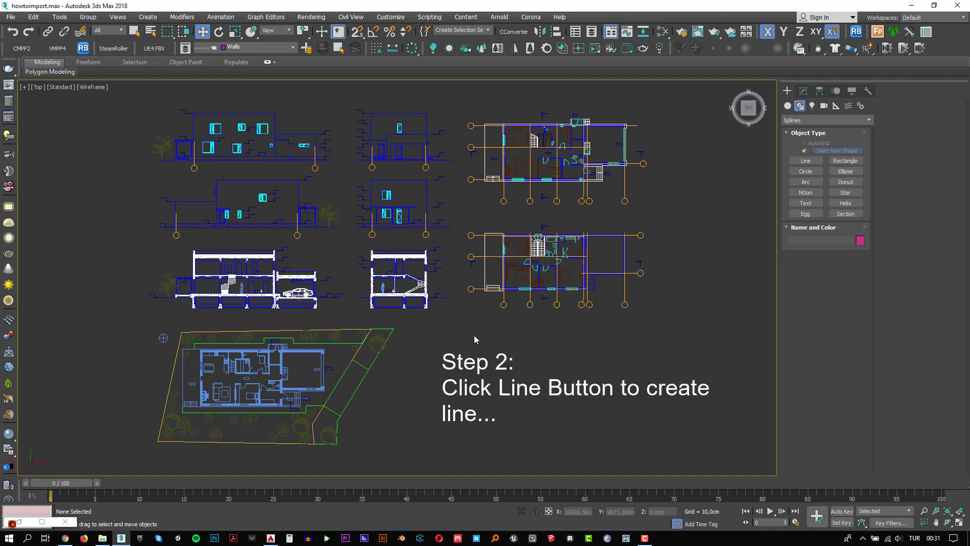
Start the Line tool with Corner as the drag type and turn on snapping to vertices
left_click(805, 161)
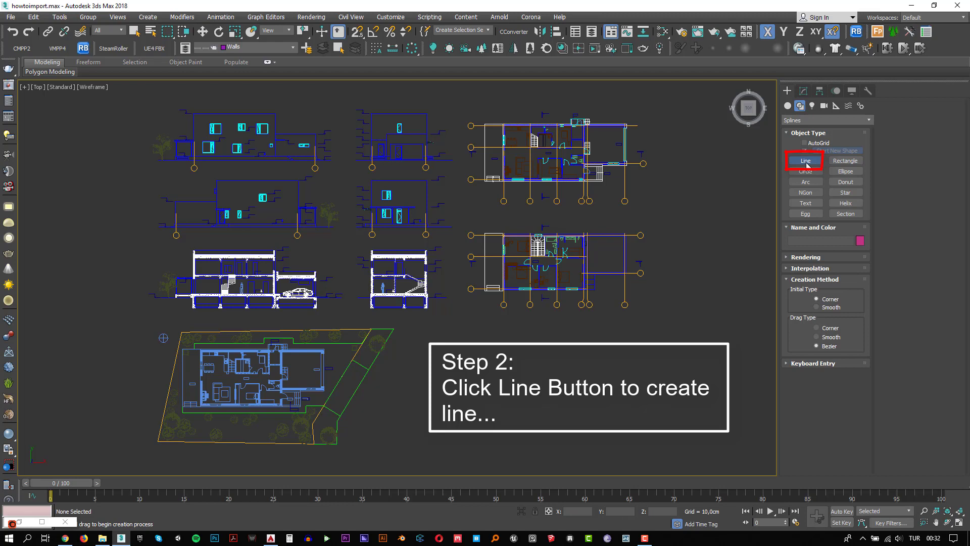
left_click(817, 329)
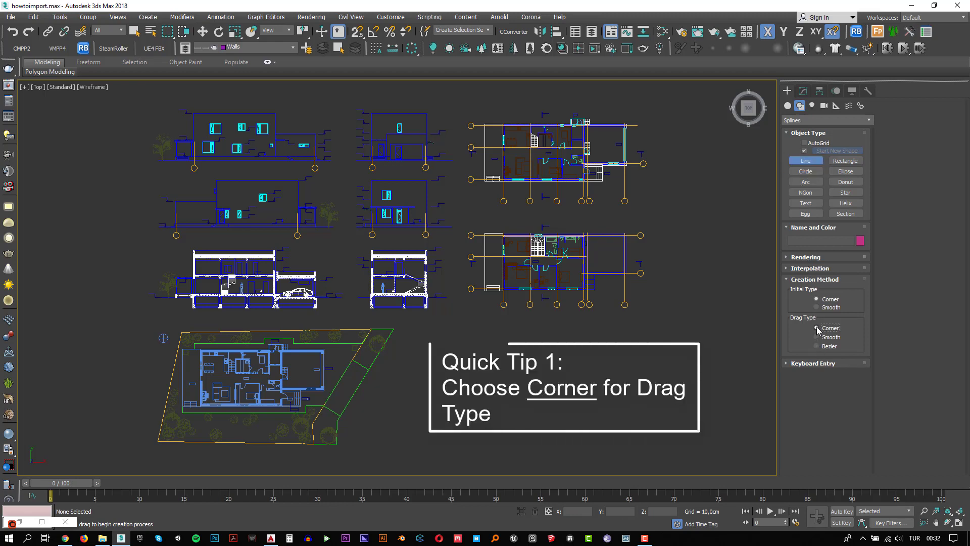
right_click(357, 34)
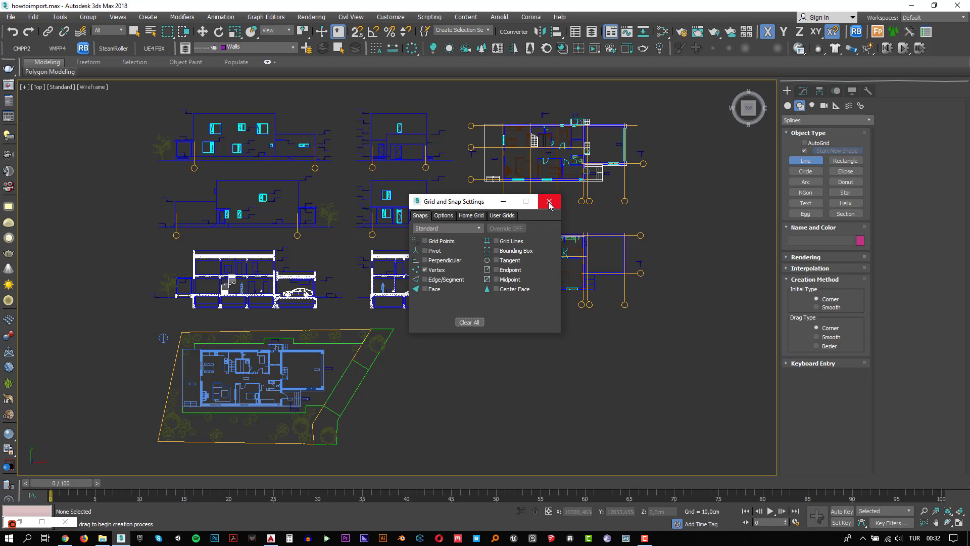
left_click(550, 202)
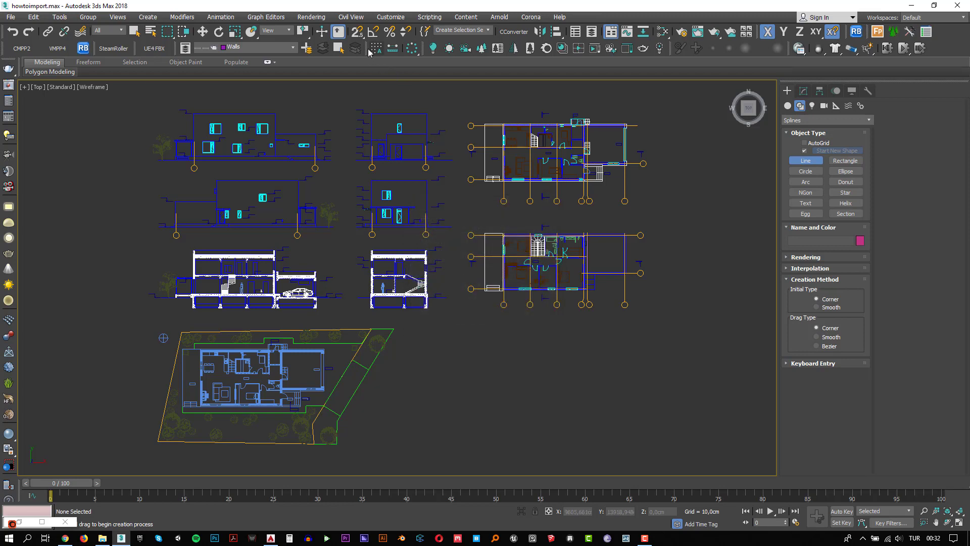
left_click(359, 33)
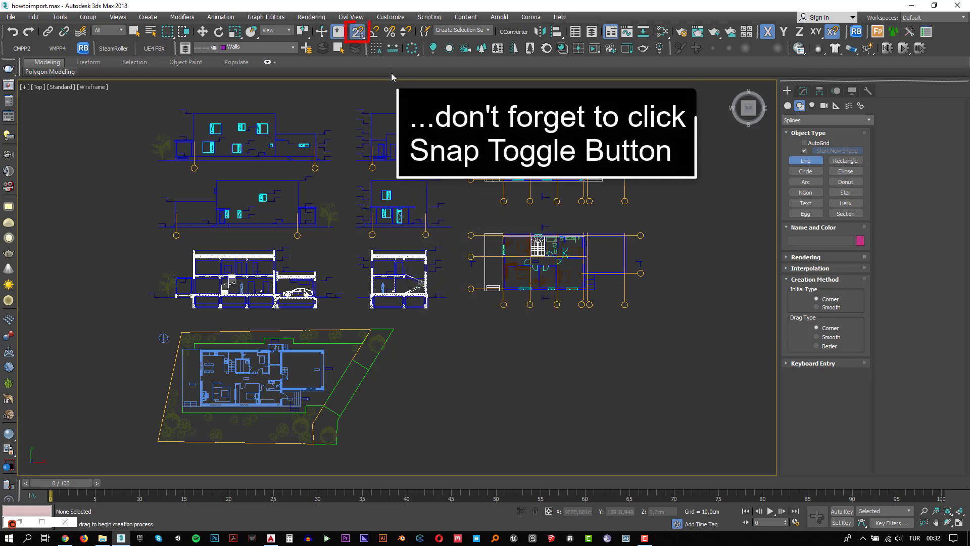
Examine the ground floor plan and the long section with the car to find the ground-floor wall height
scroll(477, 248, "up", 5)
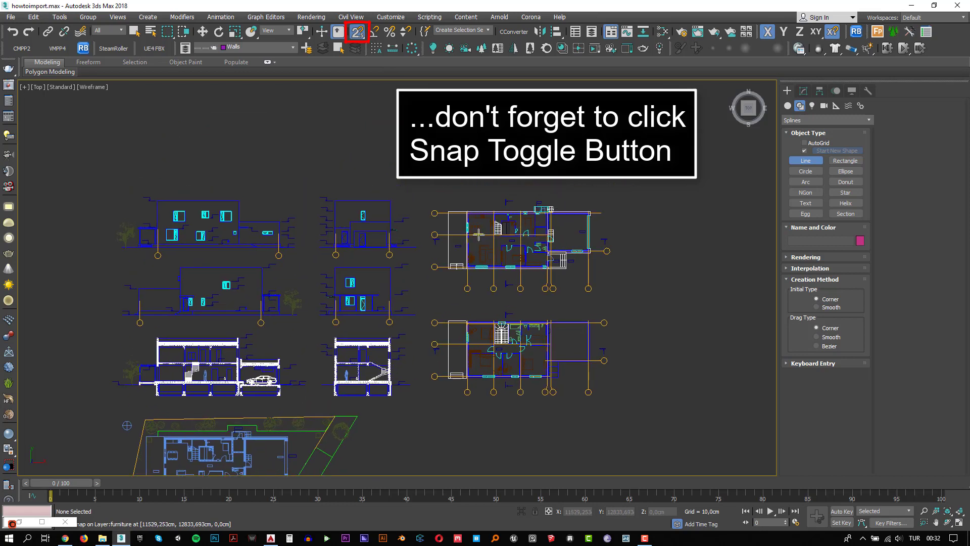
scroll(478, 248, "up", 2)
middle_click_drag(504, 247, 370, 272)
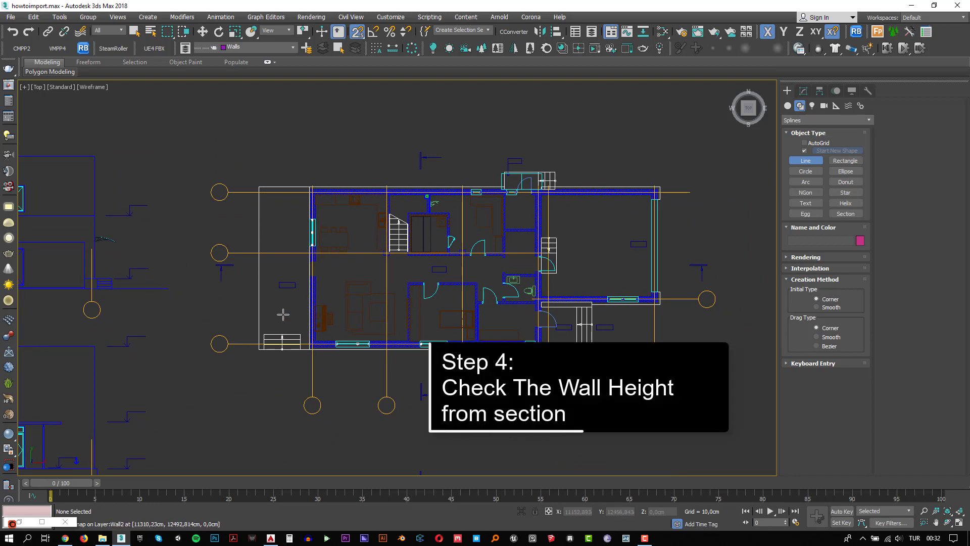
middle_click_drag(273, 317, 451, 281)
scroll(413, 292, "down", 2)
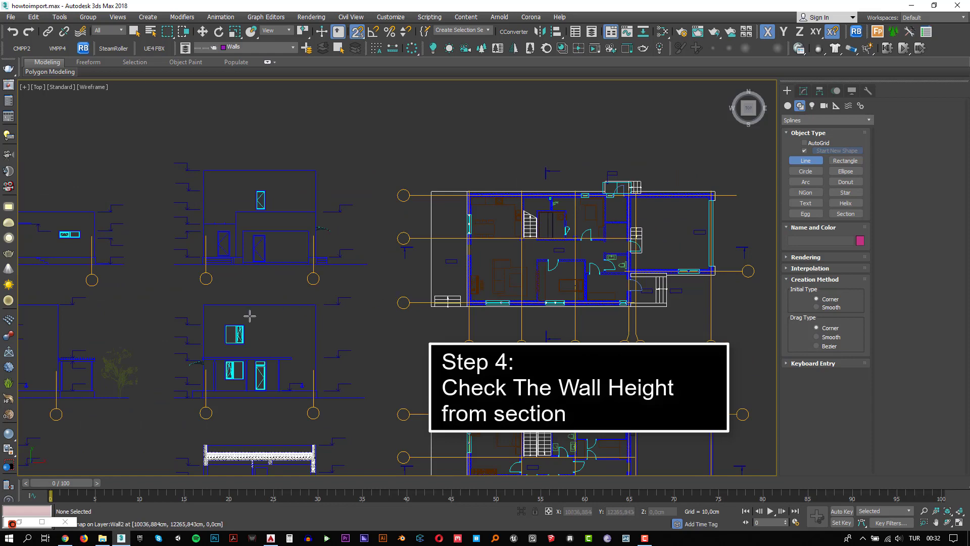
middle_click_drag(227, 321, 503, 304)
mouse_move(202, 280)
middle_mouse_down()
mouse_move(282, 297)
mouse_move(286, 144)
middle_mouse_up()
scroll(250, 342, "up", 6)
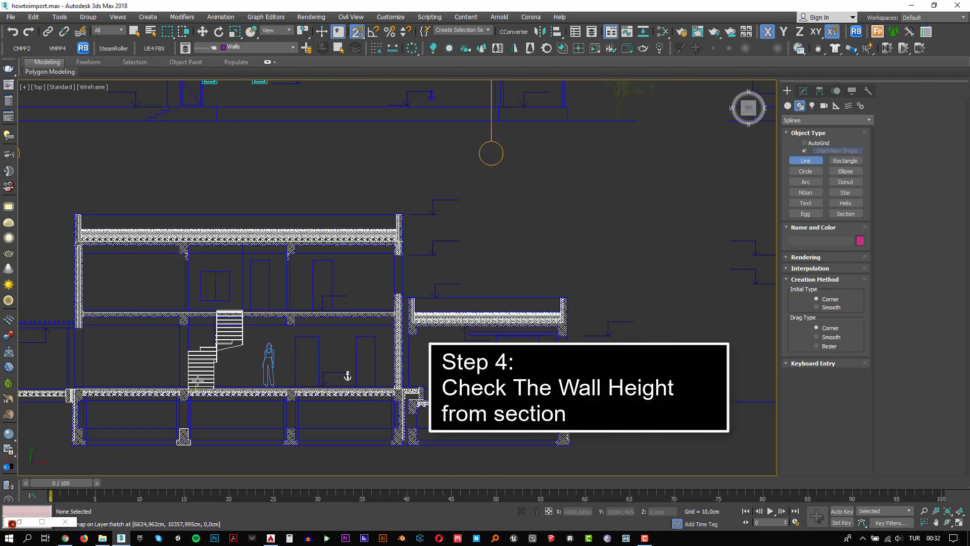
scroll(176, 303, "up", 2)
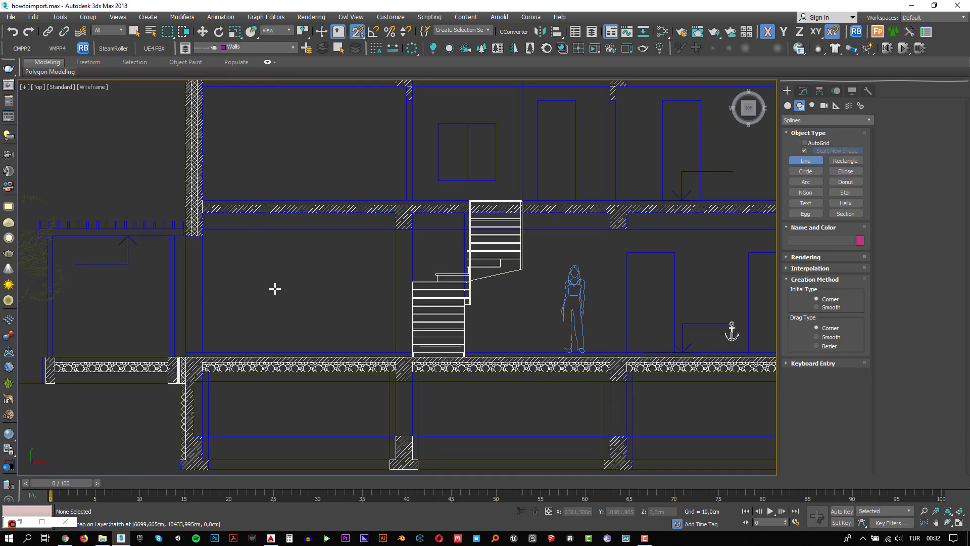
middle_click_drag(269, 288, 160, 296)
middle_click_drag(587, 271, 626, 287)
middle_click_drag(266, 322, 104, 282)
middle_click_drag(486, 305, 235, 323)
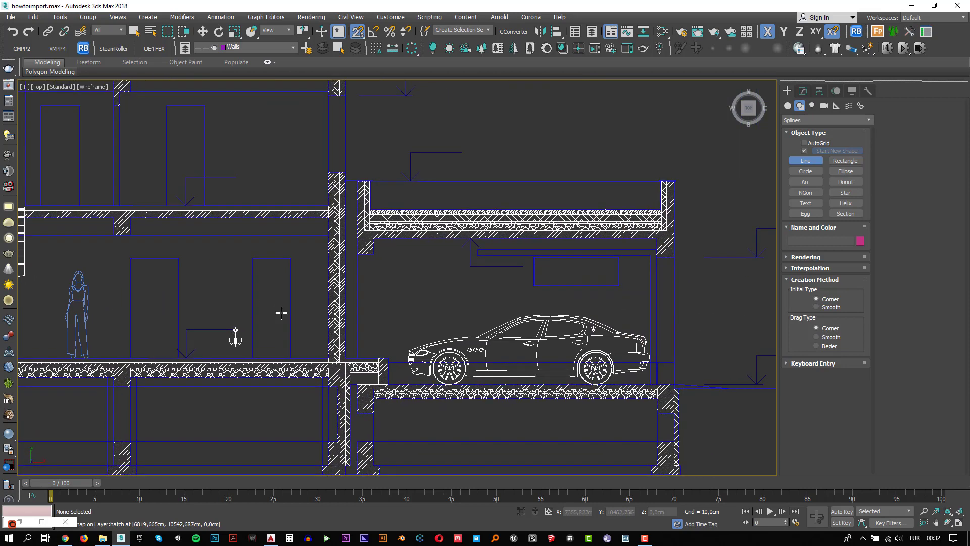
scroll(282, 313, "down", 2)
scroll(282, 312, "down", 2)
middle_click_drag(464, 307, 551, 291)
middle_click_drag(355, 294, 482, 268)
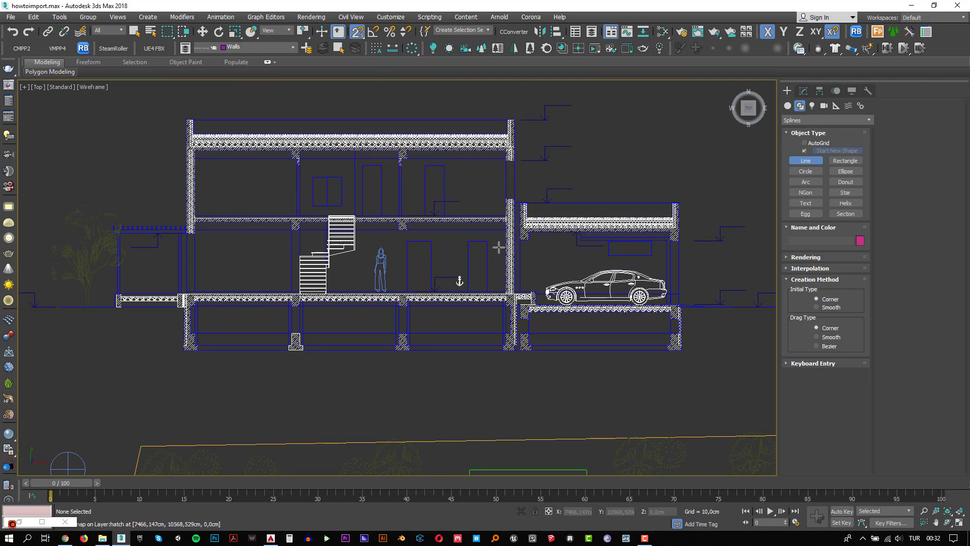
scroll(512, 260, "up", 5)
scroll(512, 259, "up", 2)
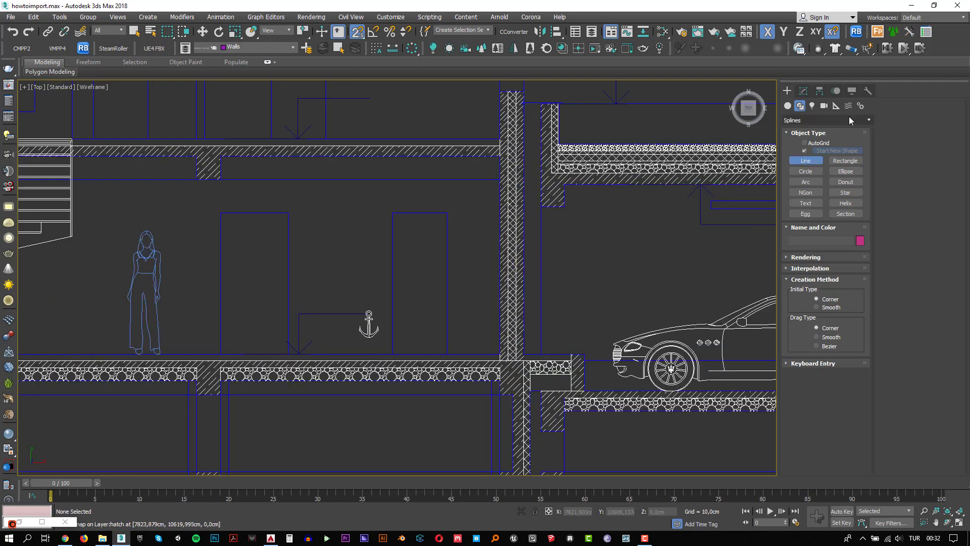
Measure the ground-floor wall height in the section with a Tape helper, from the floor surface to the slab's underside
left_click(836, 106)
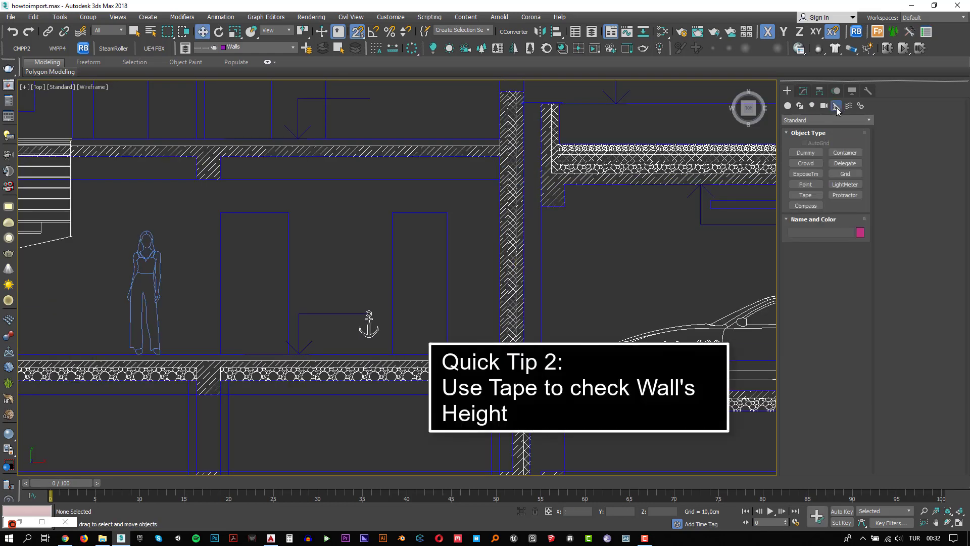
left_click(805, 195)
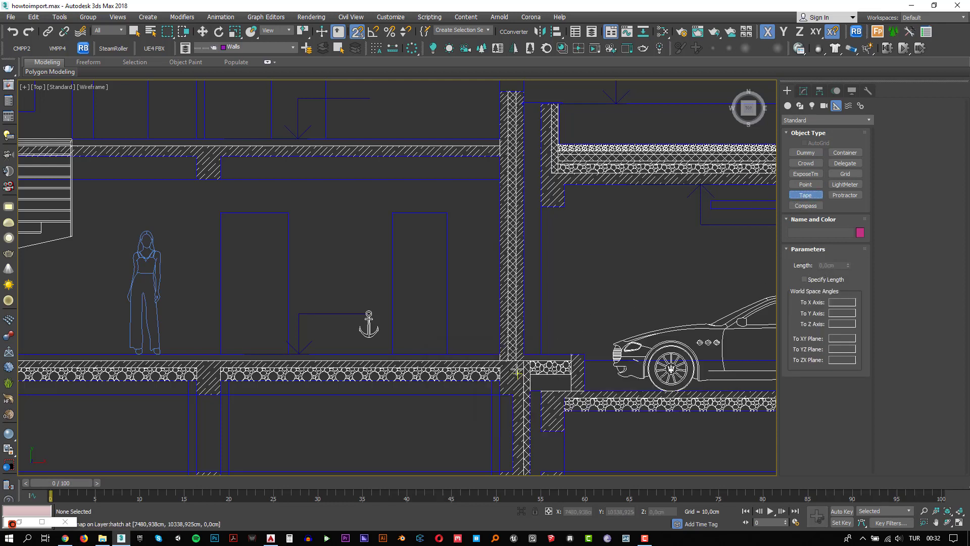
left_click_drag(499, 358, 499, 156)
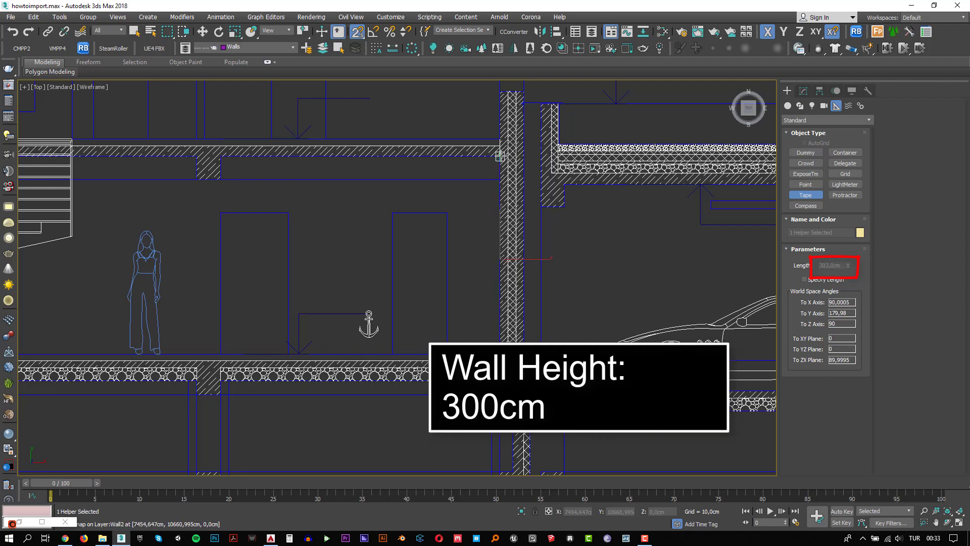
right_click(500, 156)
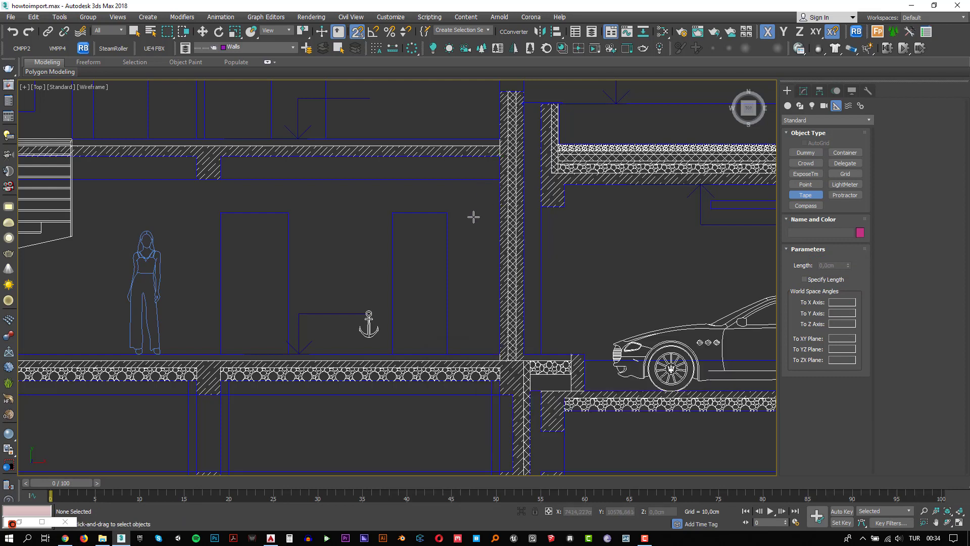
Start a Line on the upper plan at the lower wall's first window, tracing its outer face to the house's lower-left outer corner
scroll(473, 217, "down", 6)
middle_click_drag(597, 255, 324, 295)
middle_click_drag(660, 298, 301, 292)
scroll(297, 293, "down", 2)
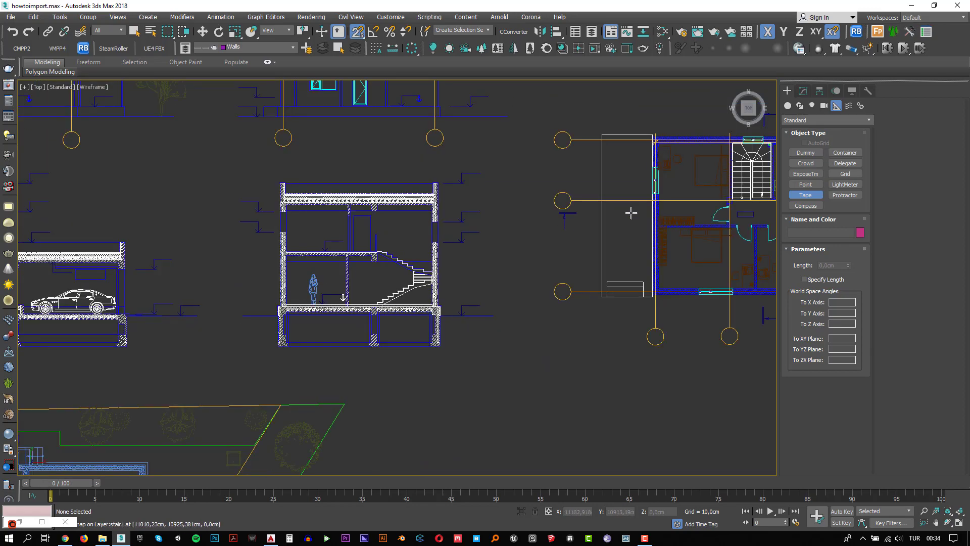
middle_click_drag(631, 213, 303, 286)
scroll(303, 286, "down", 2)
middle_click_drag(319, 132, 327, 268)
scroll(326, 215, "up", 2)
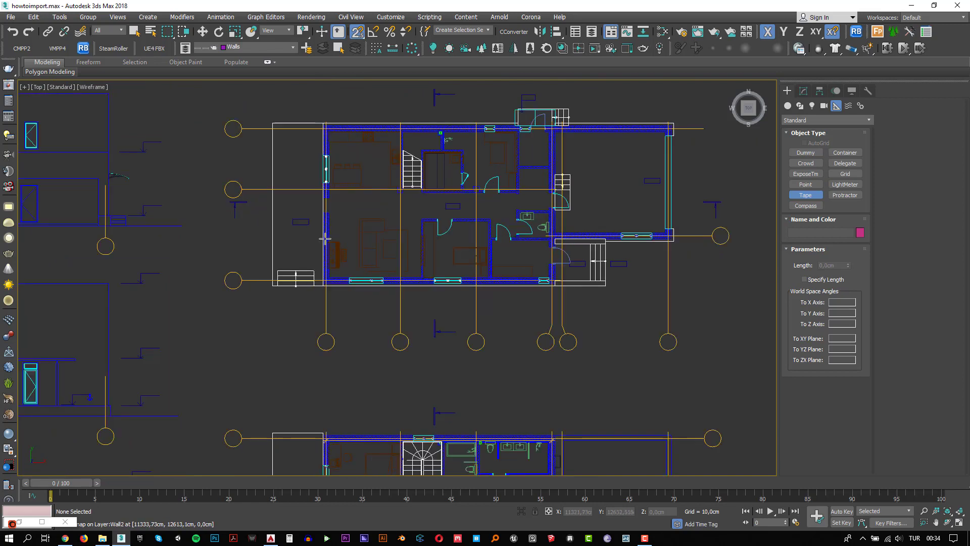
scroll(326, 239, "up", 3)
scroll(336, 275, "up", 2)
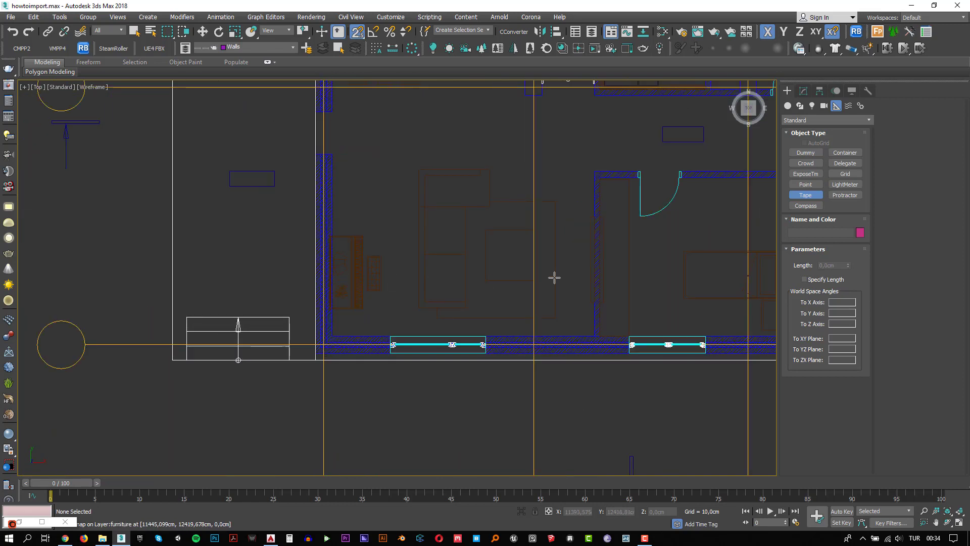
left_click(800, 106)
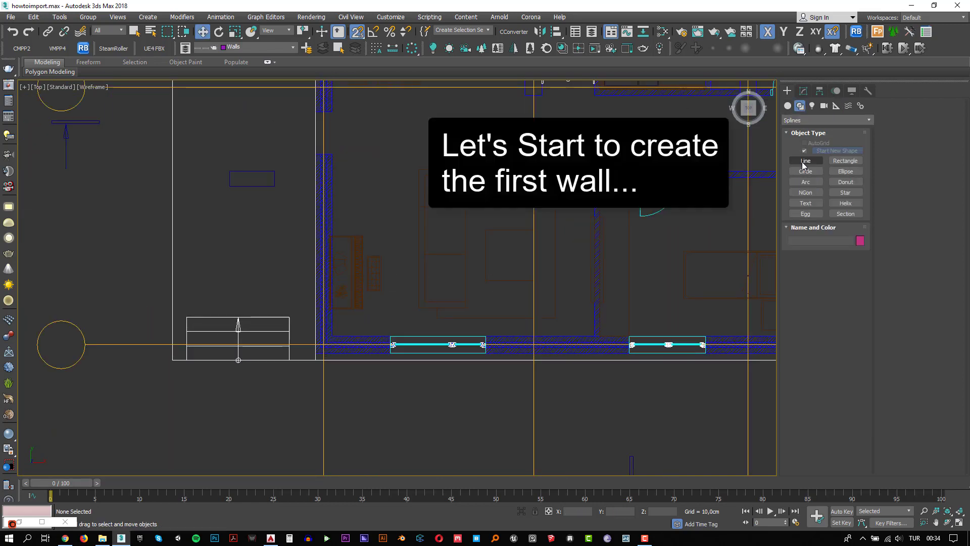
left_click(806, 160)
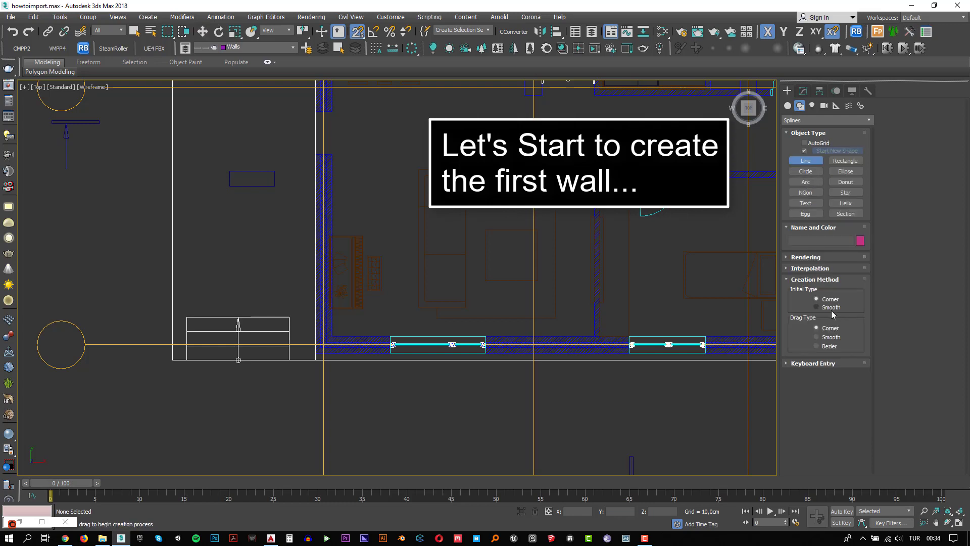
scroll(411, 353, "up", 3)
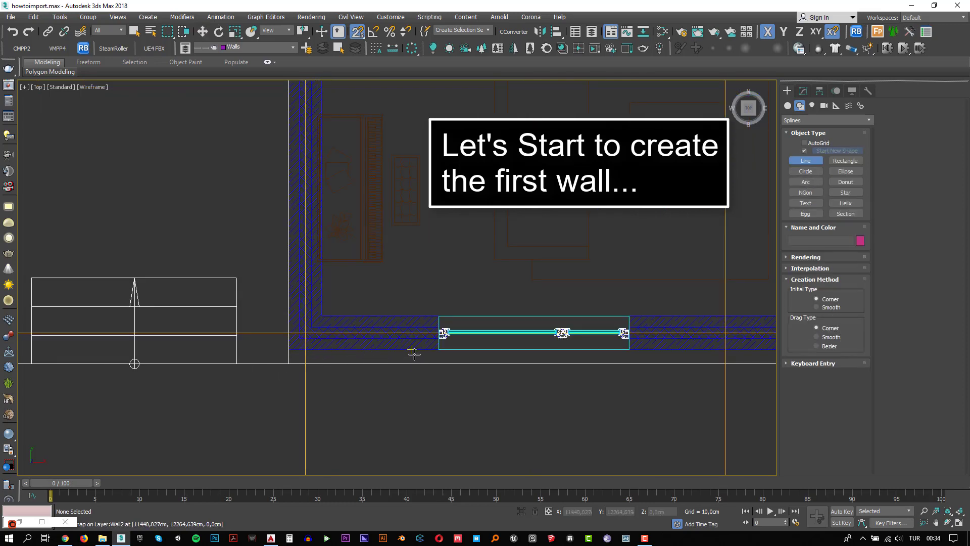
scroll(448, 359, "up", 2)
left_click(448, 347)
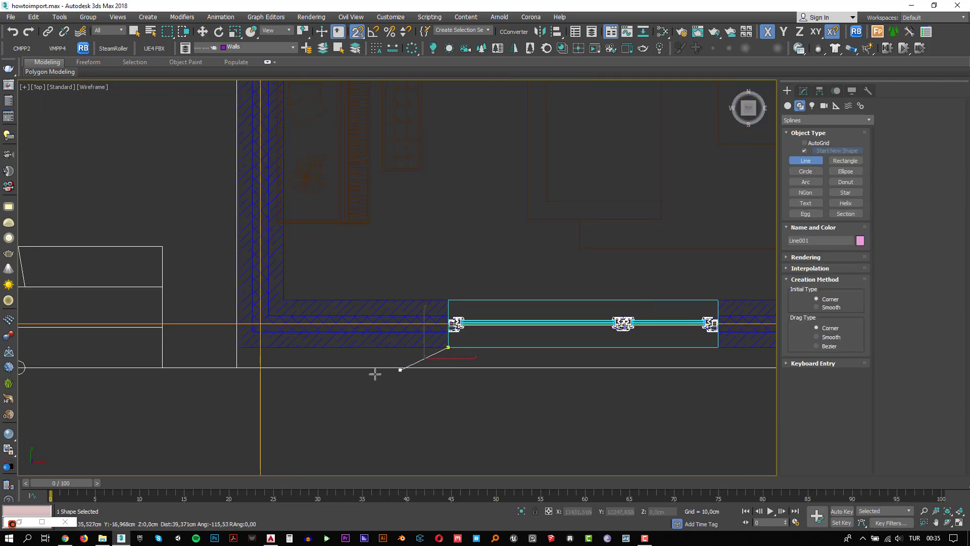
left_click(237, 348)
Continue the wall outline up the left wall's outer face to the opening and across the wall's thickness
scroll(188, 327, "down", 3)
middle_click_drag(173, 164, 232, 310)
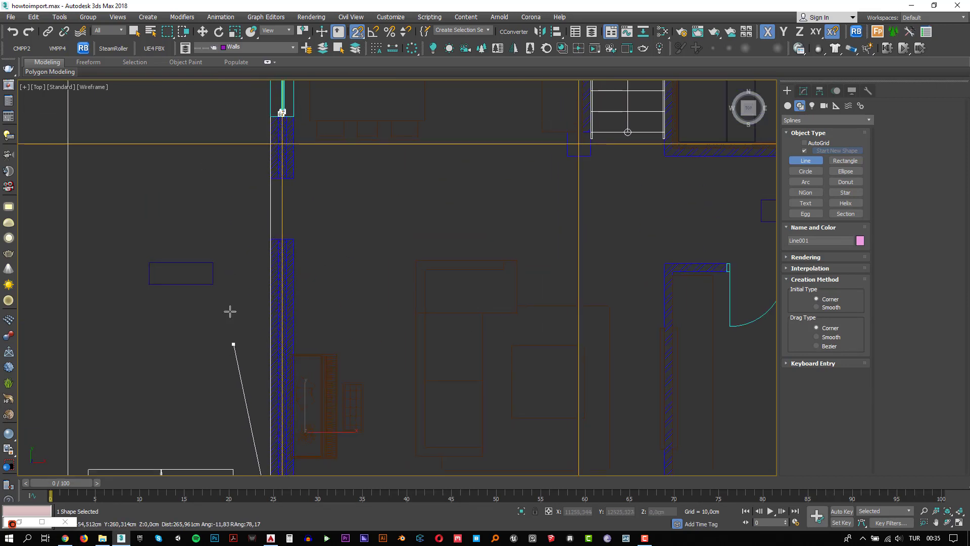
scroll(286, 319, "down", 4)
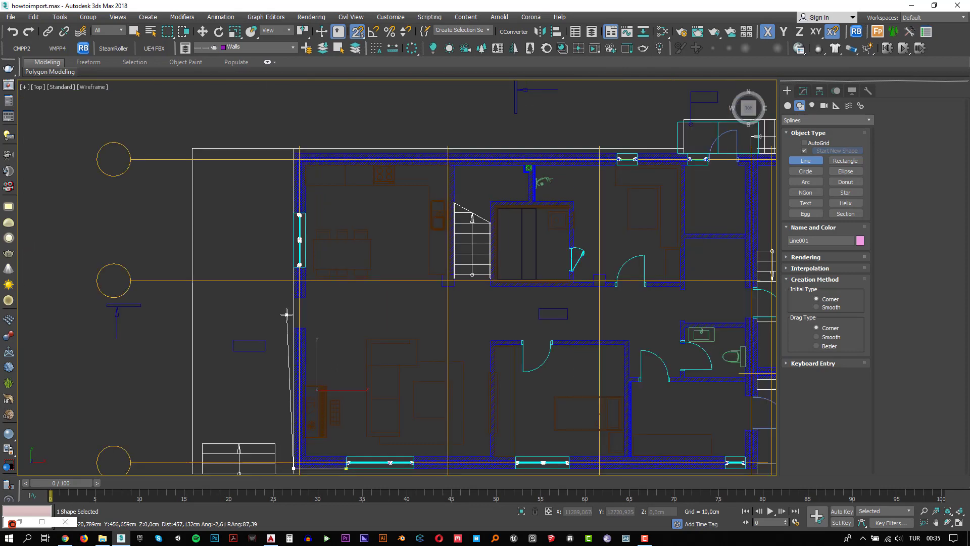
scroll(284, 327, "up", 4)
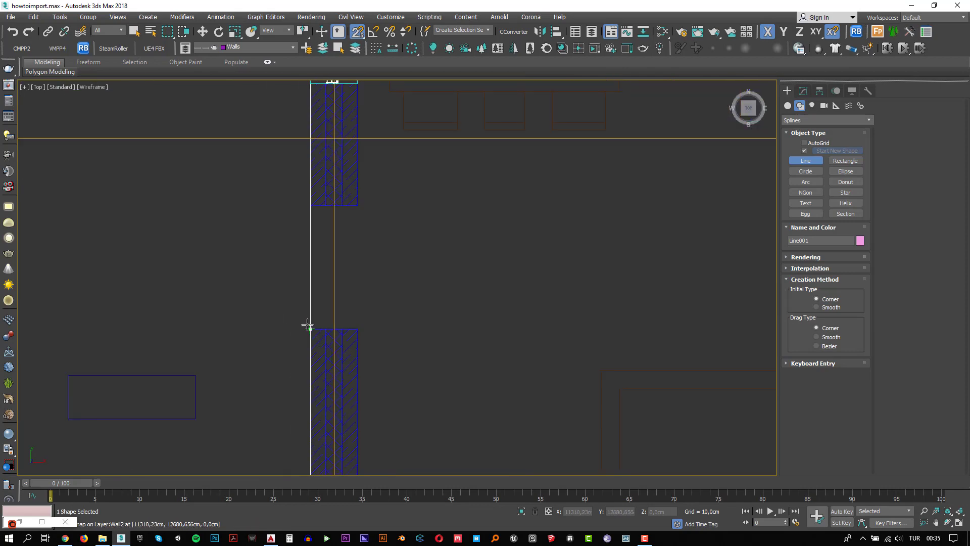
left_click(358, 329)
Continue the wall outline down the left wall's inner face to the room's lower-left inner corner
scroll(367, 340, "down", 4)
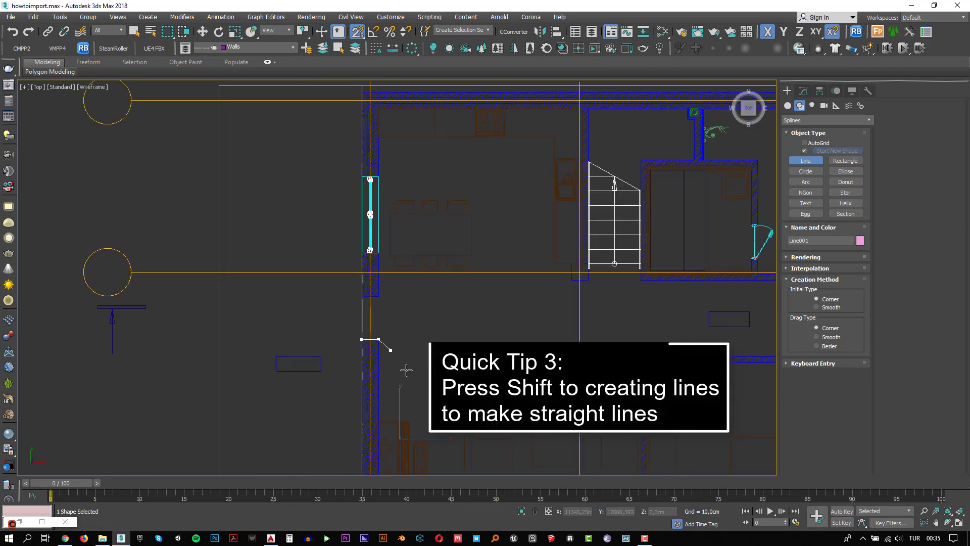
middle_click_drag(405, 368, 357, 172)
scroll(310, 320, "up", 4)
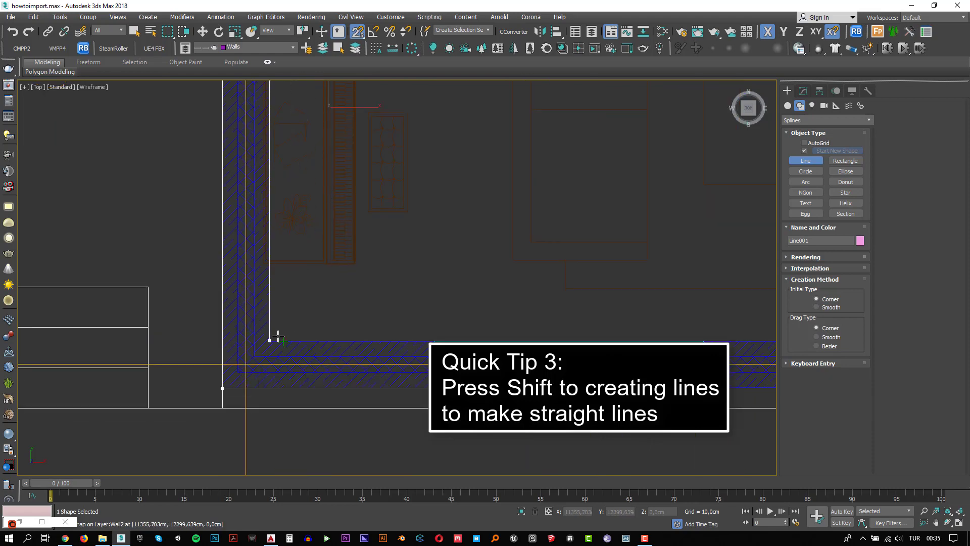
scroll(269, 337, "up", 4)
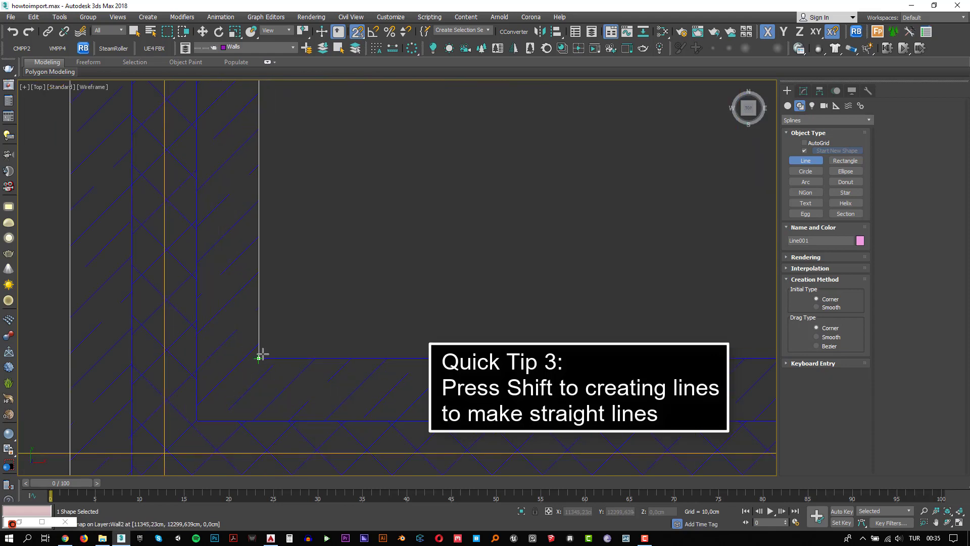
left_click(270, 351)
Trace the lower wall's inner face to the window edge and close the spline at its starting vertex
scroll(291, 340, "down", 5)
scroll(461, 351, "up", 5)
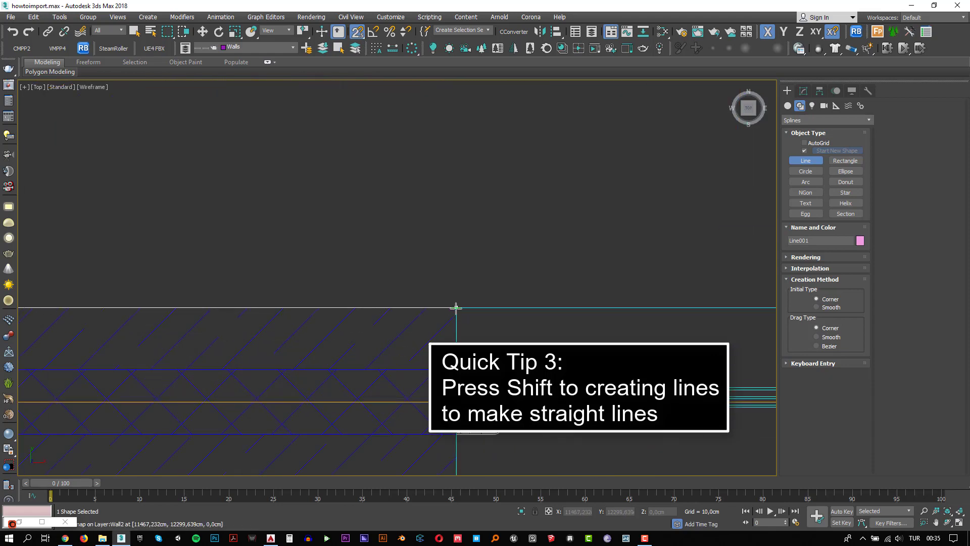
middle_click_drag(445, 381, 394, 227)
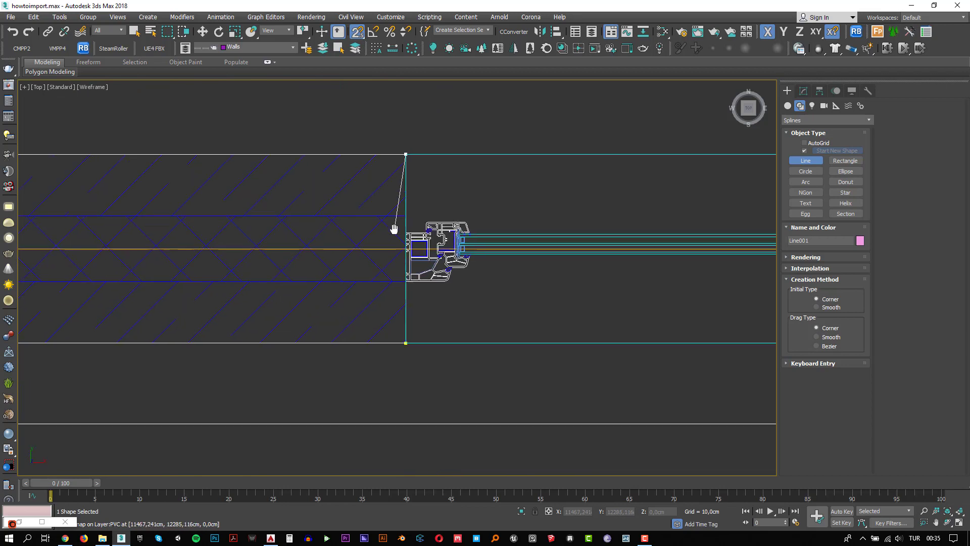
left_click(400, 342)
left_click(469, 302)
middle_click_drag(281, 307, 416, 336)
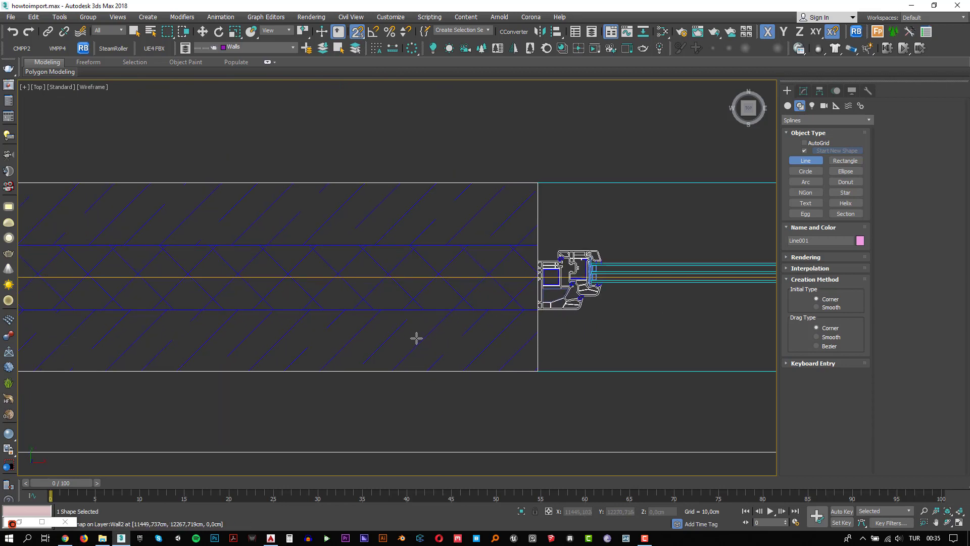
Apply an Extrude modifier to the closed wall spline with an amount of 300 cm and display the viewport shaded
scroll(415, 336, "up", 5)
scroll(417, 331, "down", 3)
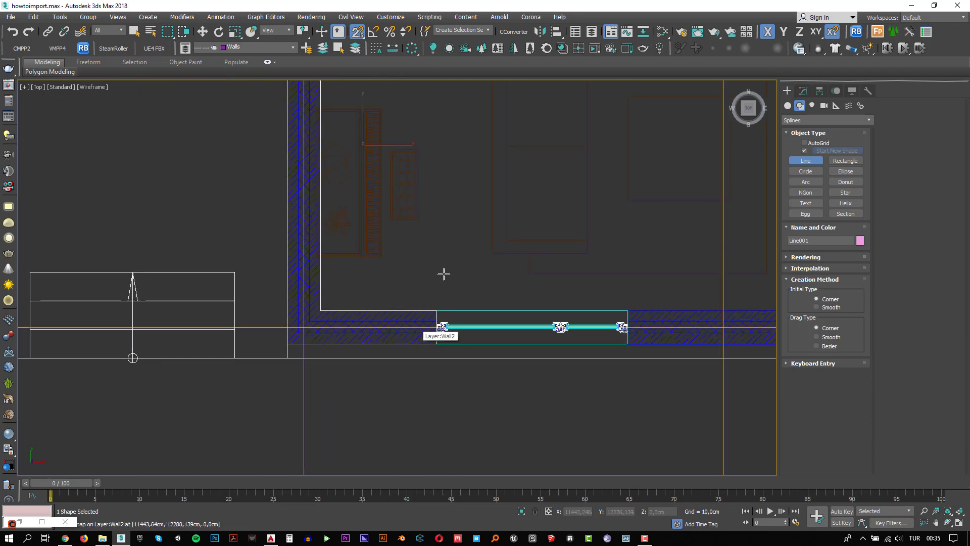
left_click(804, 91)
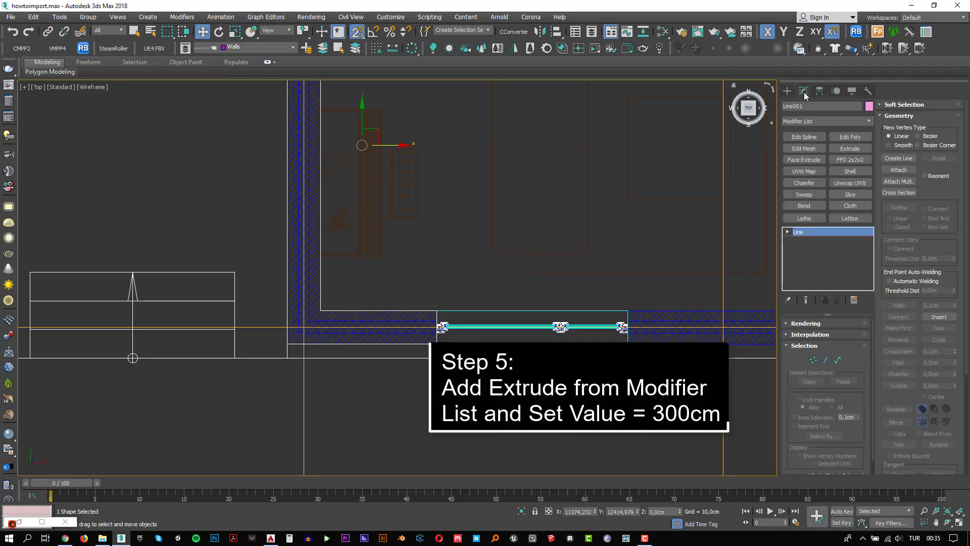
left_click(822, 120)
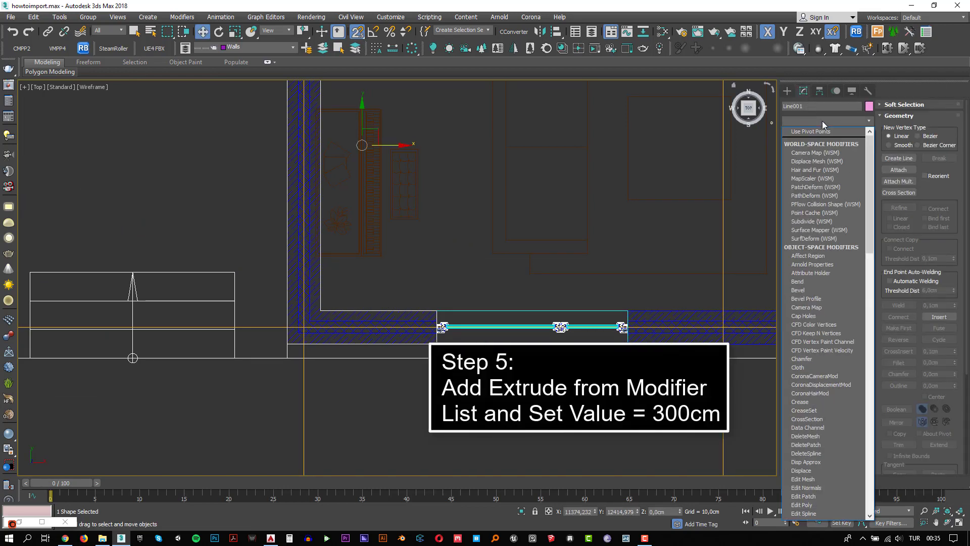
type("ex")
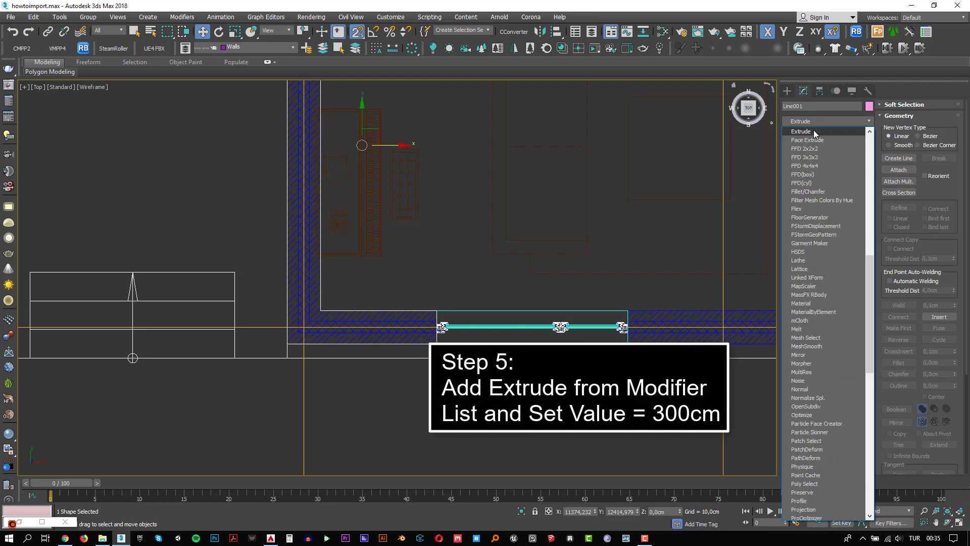
left_click(813, 130)
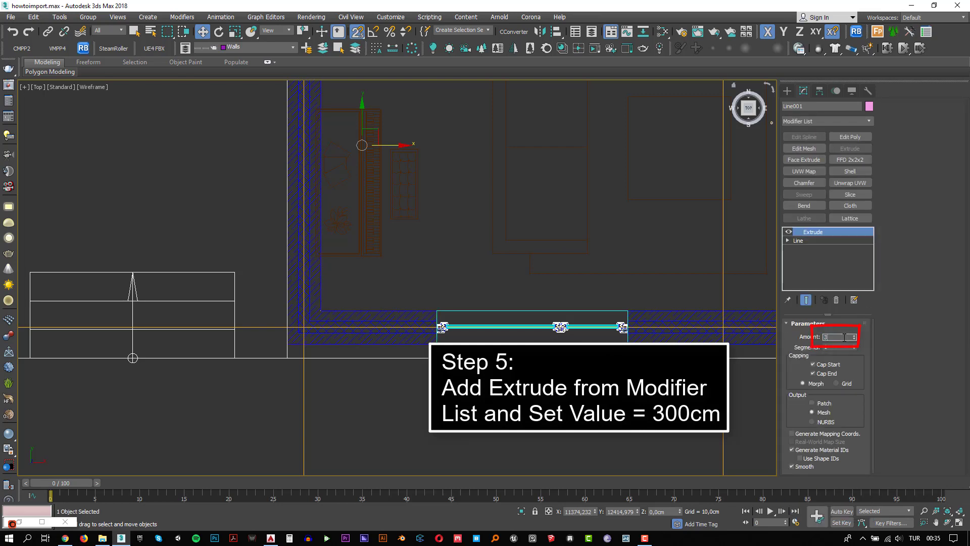
key("Return")
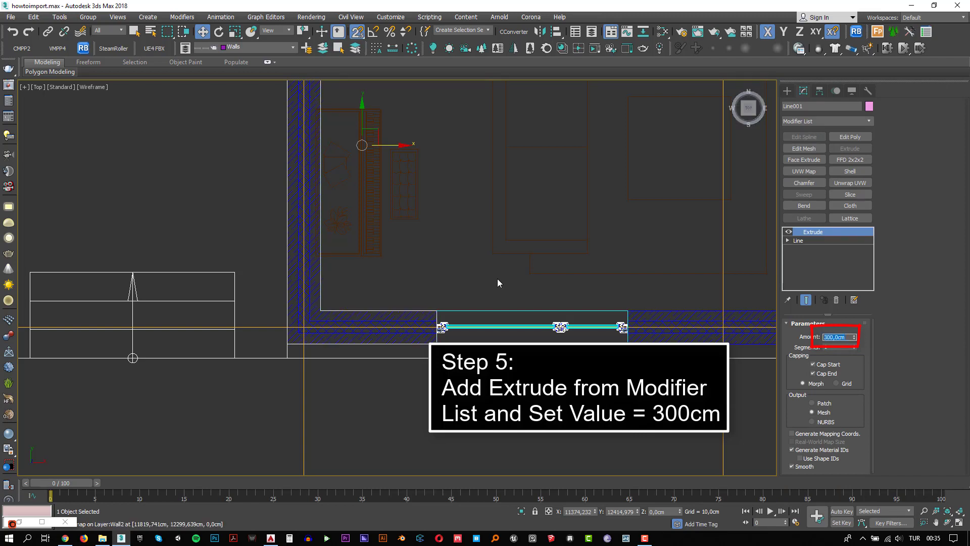
middle_click_drag(452, 262, 451, 268)
key("F3")
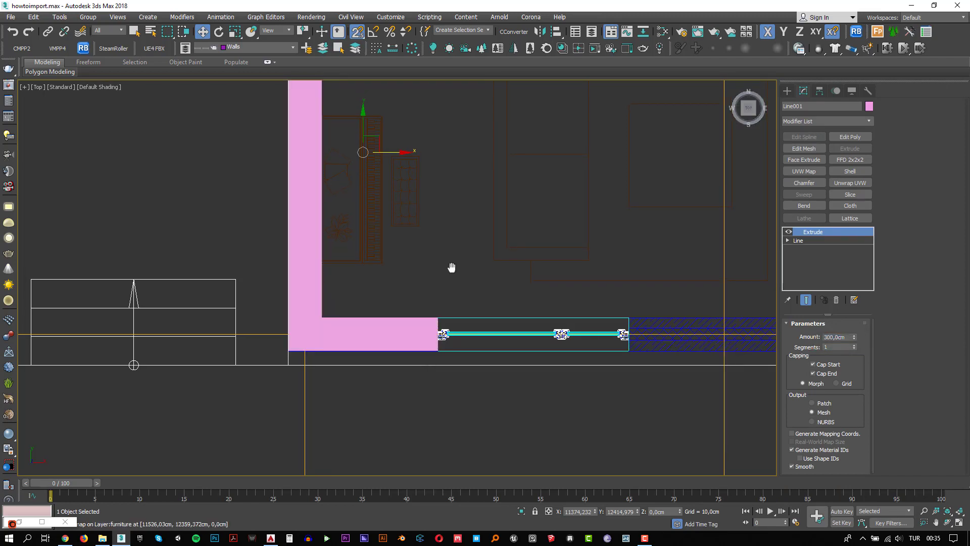
Start a new Line on the lower wall at the first window's right edge, from the outer face across to the inner face
scroll(459, 276, "down", 4)
middle_click_drag(545, 337, 433, 344)
scroll(433, 344, "up", 4)
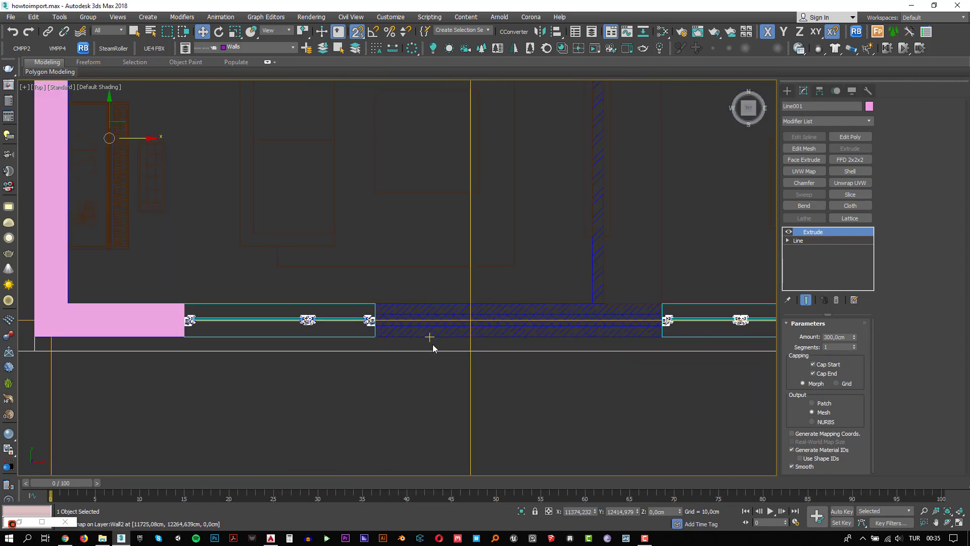
left_click(787, 90)
left_click(807, 161)
scroll(392, 340, "up", 4)
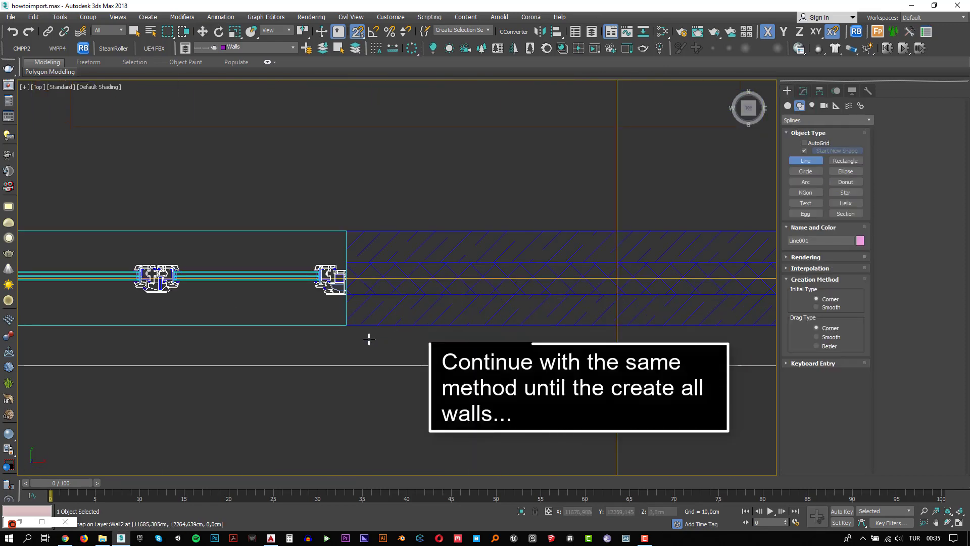
left_click(348, 327)
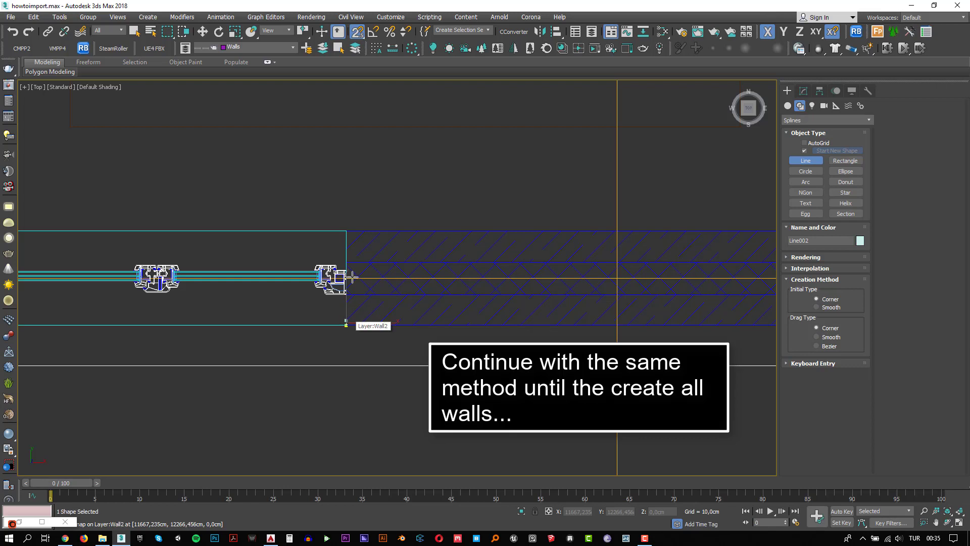
left_click(350, 227)
Continue the outline along the lower wall's inner face to the partition and up the partition's left face to its upper outer corner
scroll(657, 177, "down", 2)
middle_click_drag(727, 179, 473, 249)
scroll(546, 265, "up", 3)
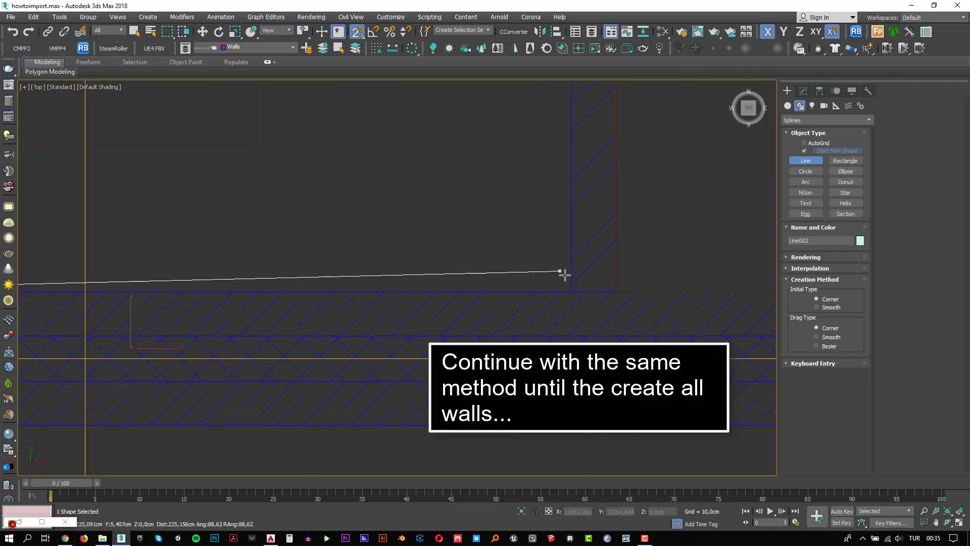
left_click(565, 284)
scroll(526, 310, "down", 3)
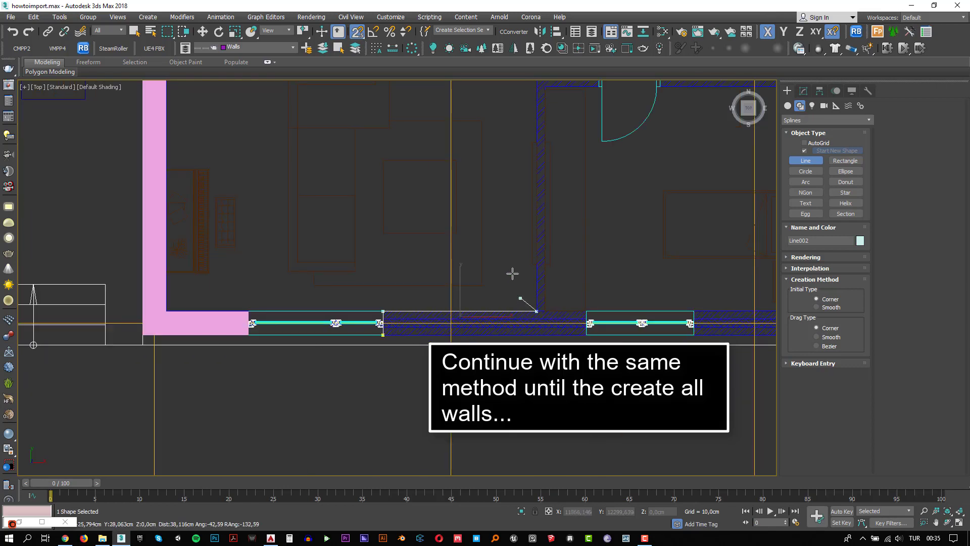
middle_click_drag(495, 159, 411, 292)
scroll(448, 209, "up", 3)
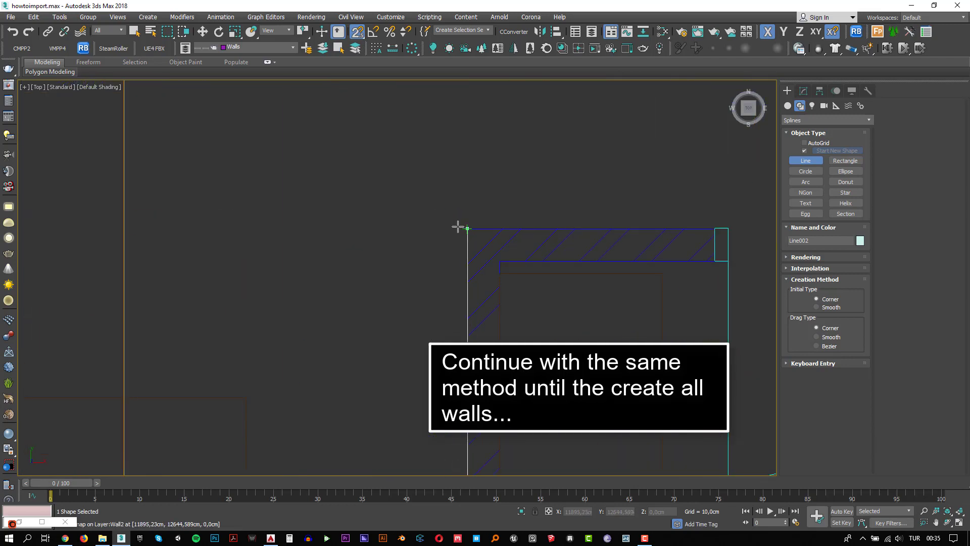
left_click(460, 227)
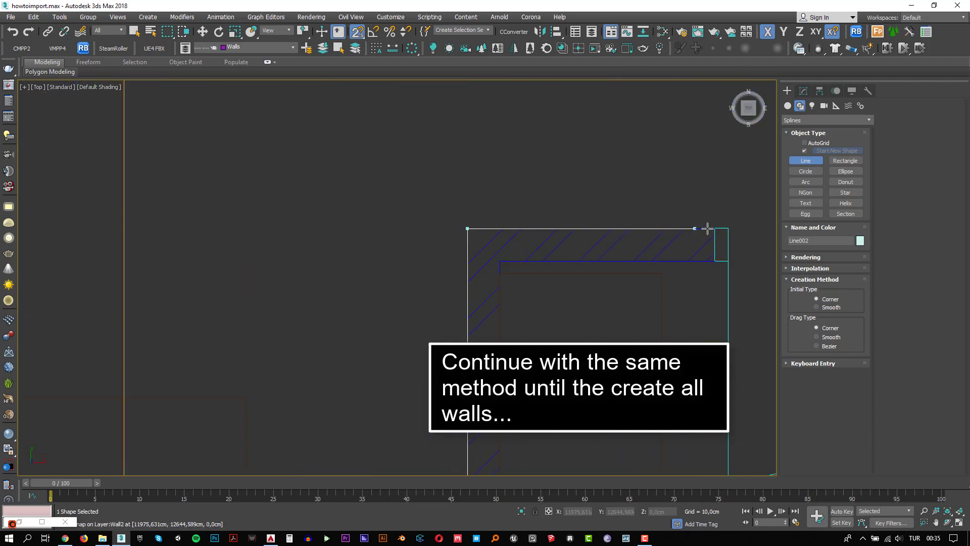
Trace around the wall end at the door jamb, back to the inner corner and down the partition's right face to the lower wall
left_click(715, 263)
left_click(500, 262)
scroll(502, 305, "down", 4)
middle_click_drag(503, 305, 510, 184)
scroll(497, 371, "up", 3)
middle_click_drag(503, 405, 450, 306)
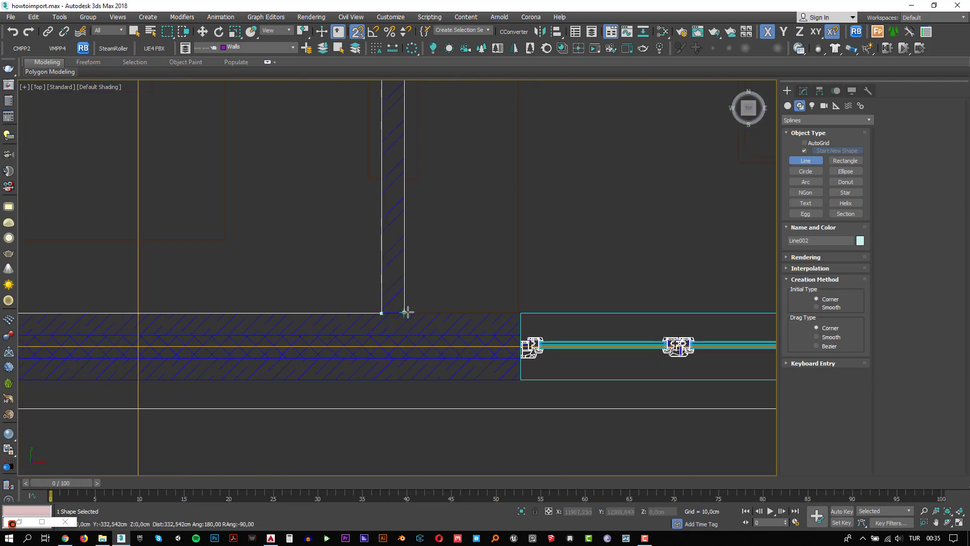
left_click(405, 312)
Trace the lower wall's inner face to the second window, cross the wall's thickness and close the spline at its starting vertex
left_click(520, 312)
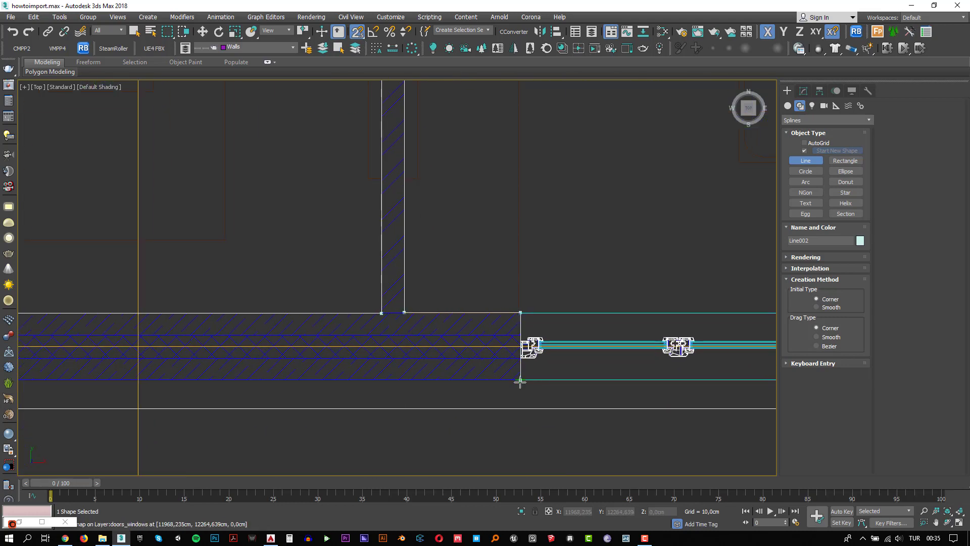
left_click(520, 382)
scroll(428, 386, "down", 2)
middle_click_drag(189, 359, 299, 294)
scroll(291, 319, "up", 3)
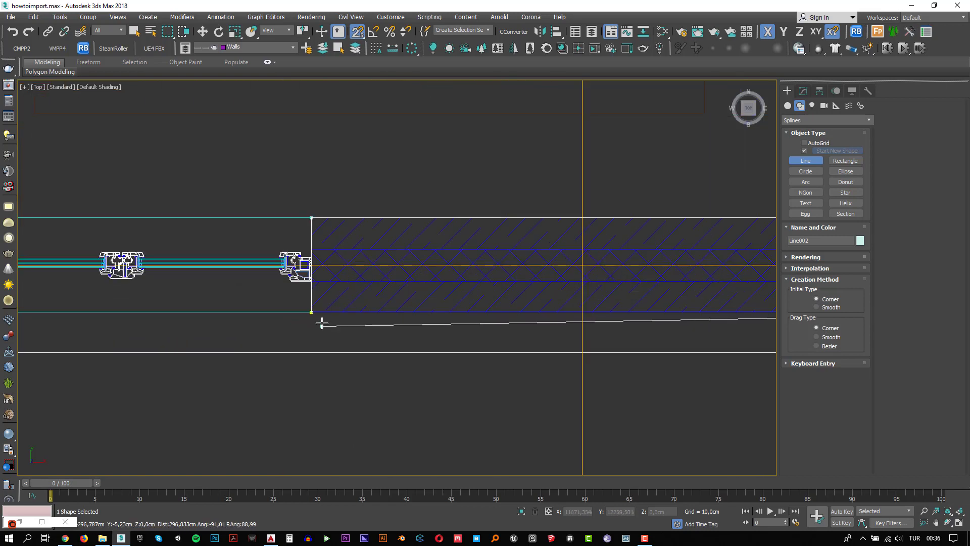
left_click(312, 312)
left_click(462, 301)
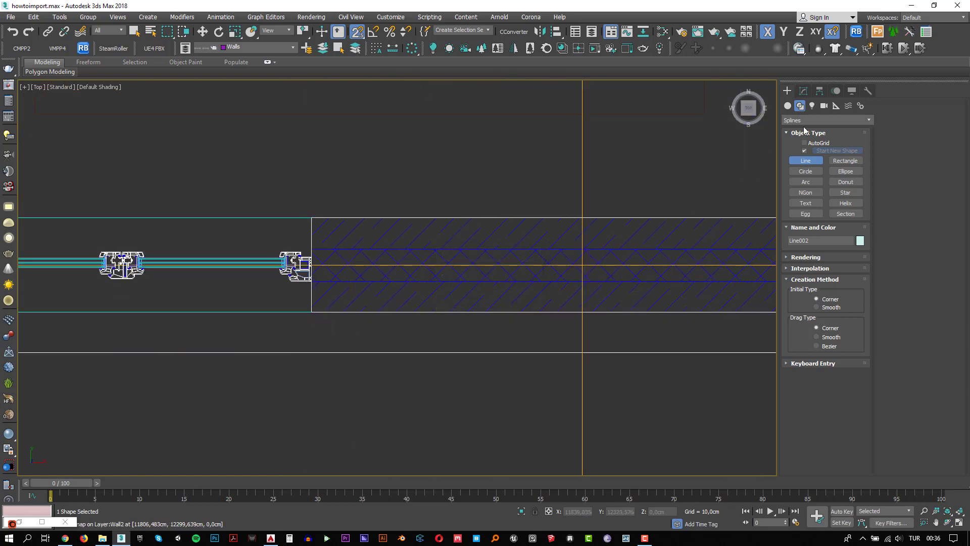
Apply an Extrude modifier with a 300 cm amount to the second wall spline
left_click(804, 92)
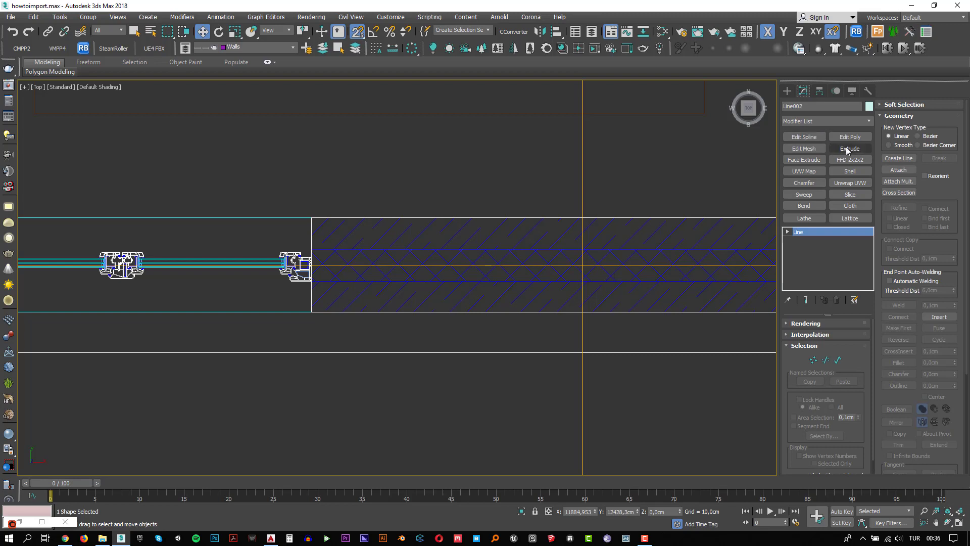
left_click(824, 123)
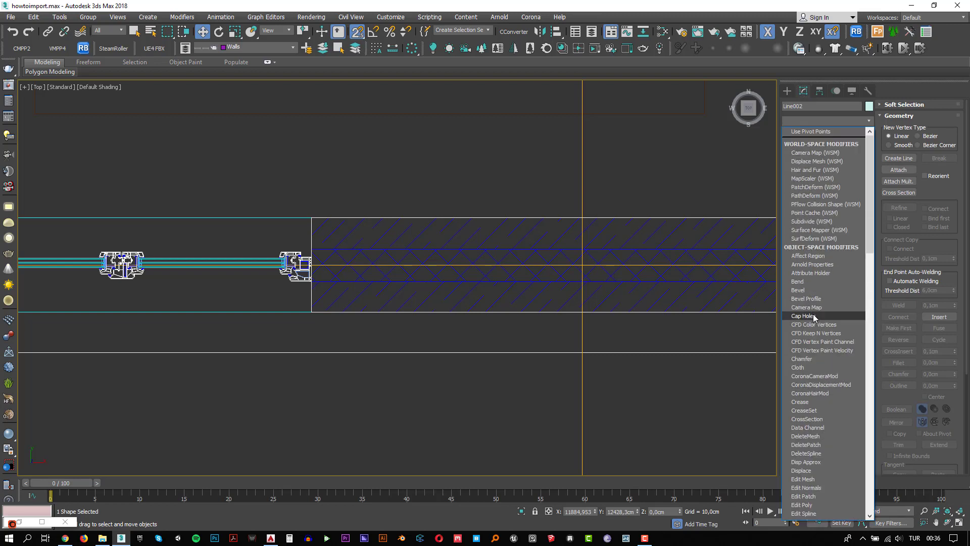
scroll(825, 396, "down", 3)
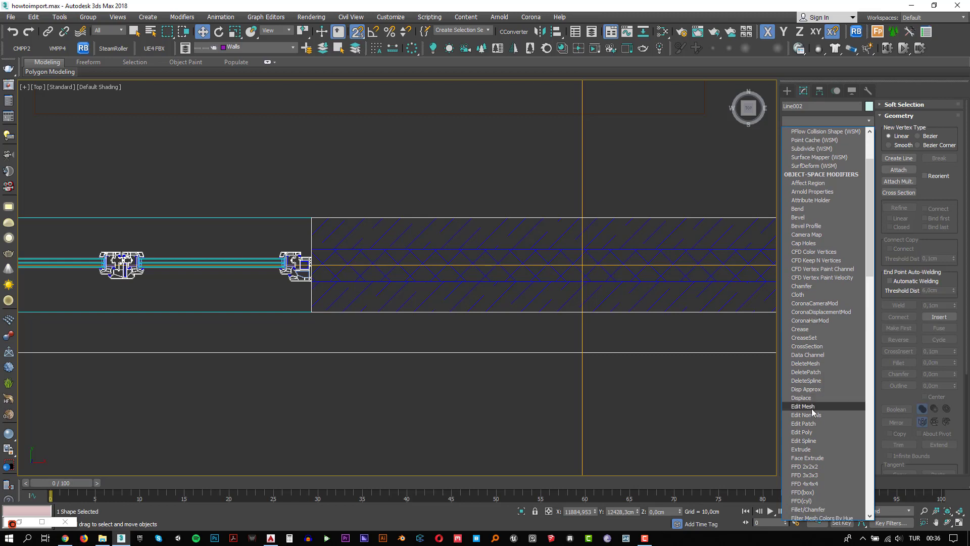
left_click(813, 457)
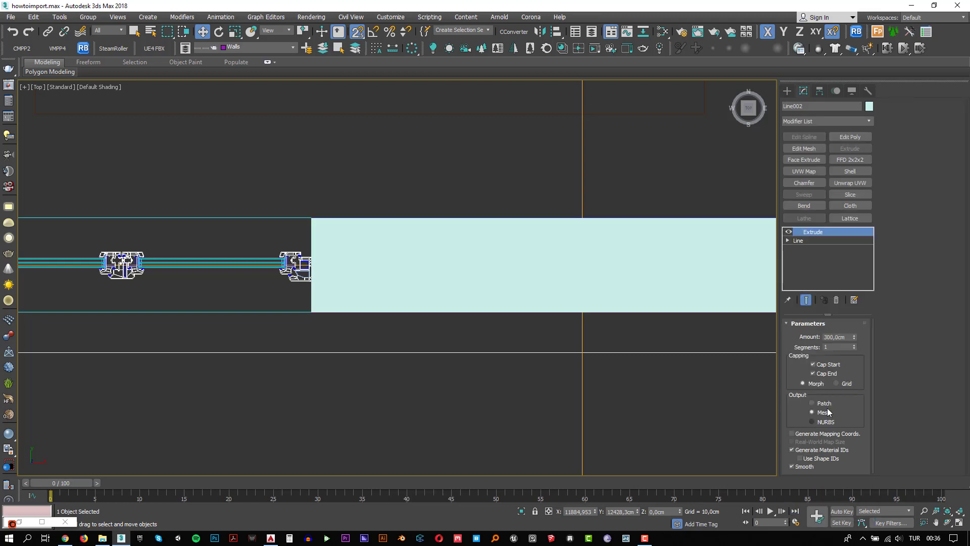
Start a new Line on the lower wall at the second window's right edge, from the outer face across to the inner face
middle_click_drag(520, 284, 301, 292)
scroll(303, 290, "down", 5)
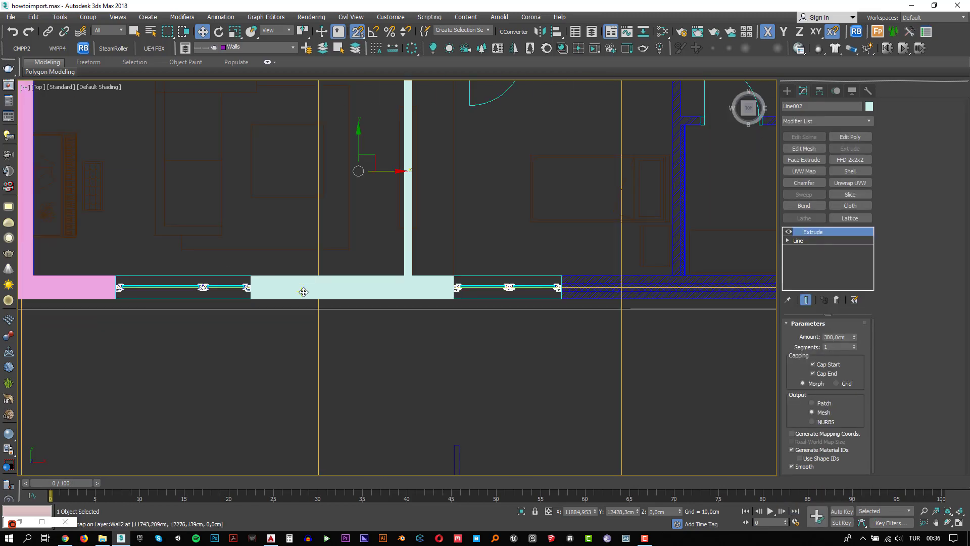
middle_click_drag(472, 302, 359, 329)
scroll(378, 338, "up", 4)
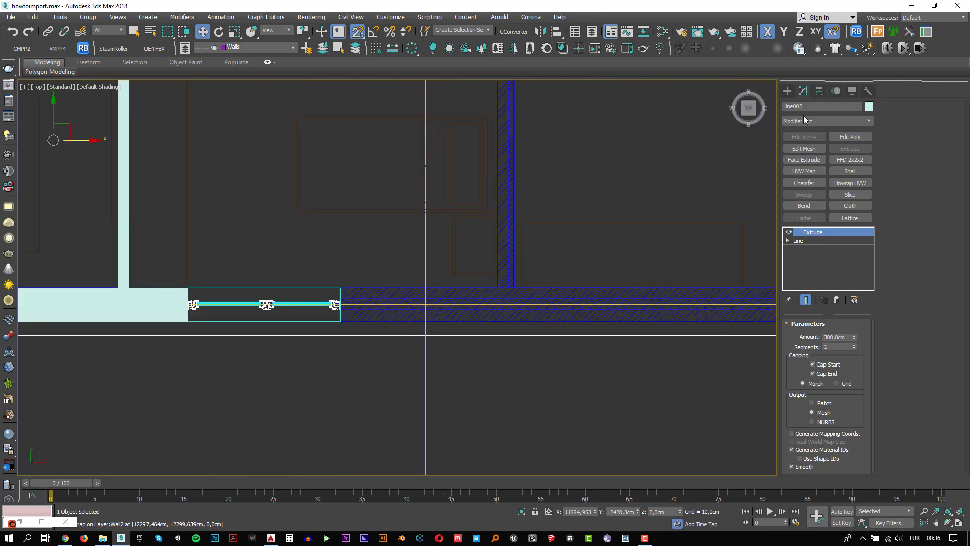
left_click(787, 90)
left_click(805, 160)
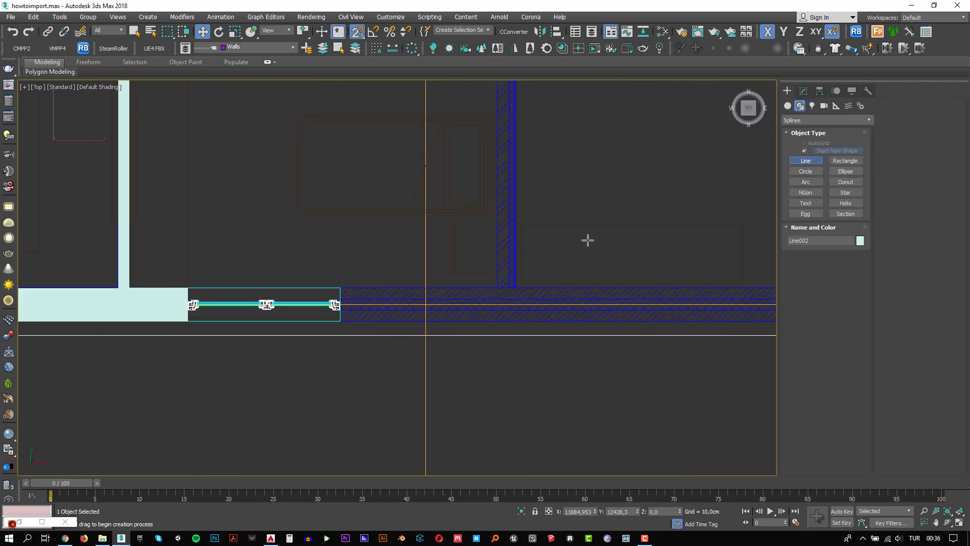
scroll(345, 319, "up", 4)
left_click(334, 325)
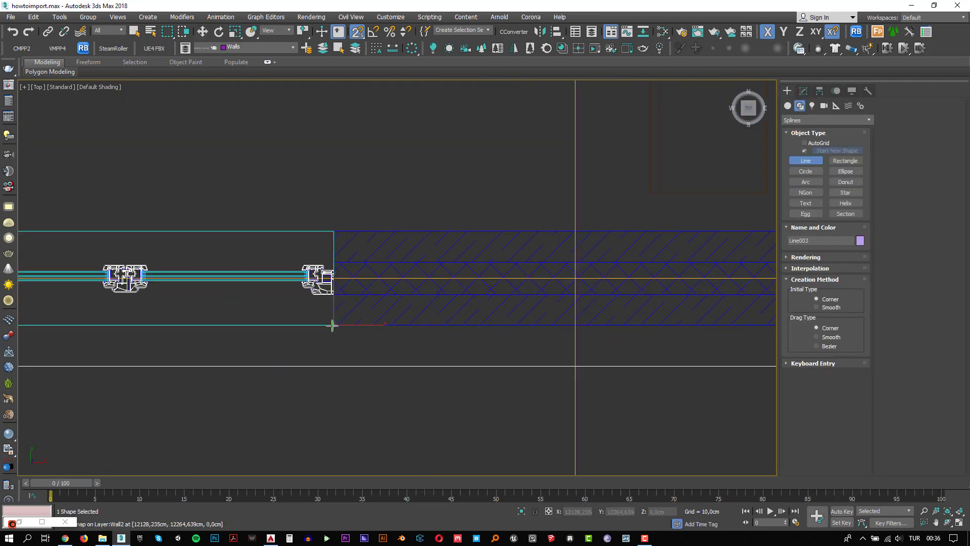
left_click(335, 230)
Continue the outline along the lower wall's inner face to the next partition and up its left face to the room's upper-right inner corner
scroll(353, 276, "down", 6)
scroll(461, 266, "up", 6)
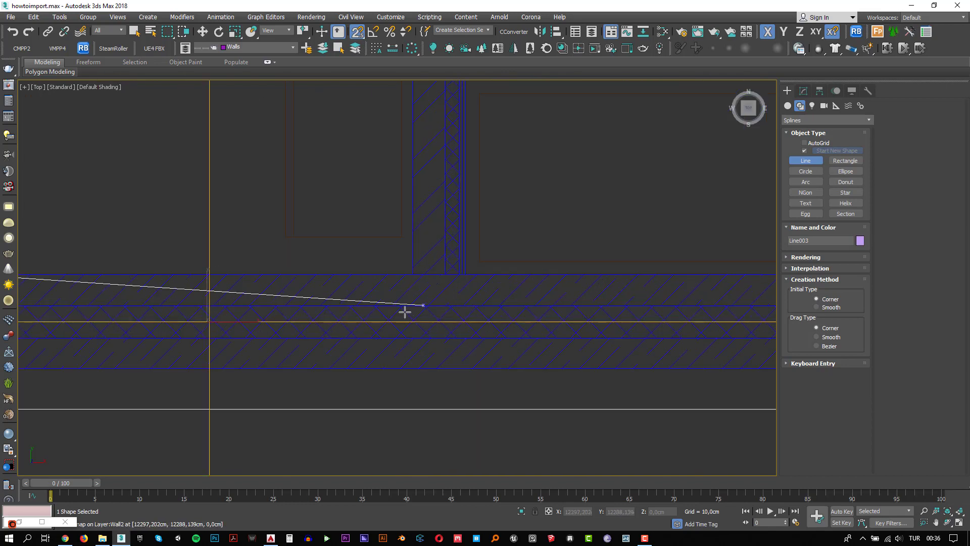
left_click(412, 281)
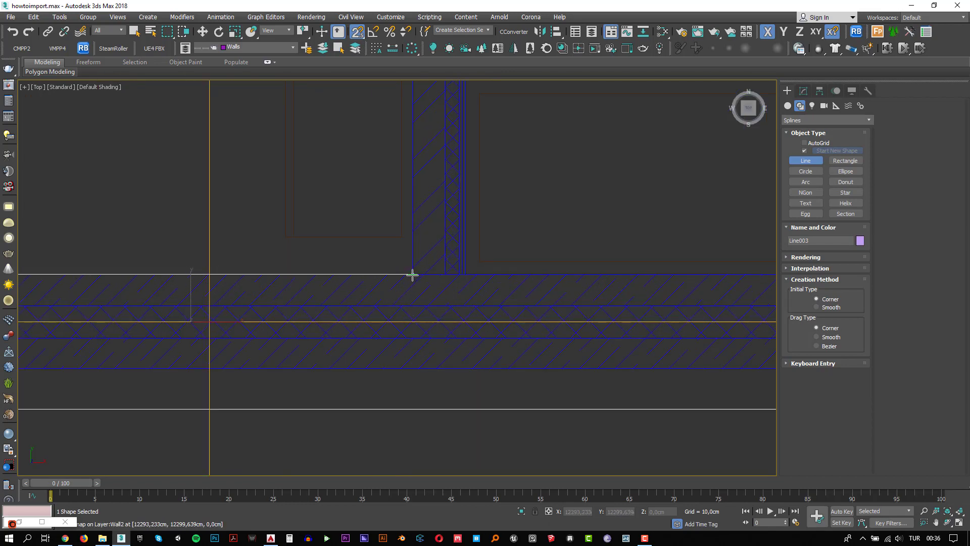
scroll(402, 305, "down", 4)
scroll(390, 202, "up", 5)
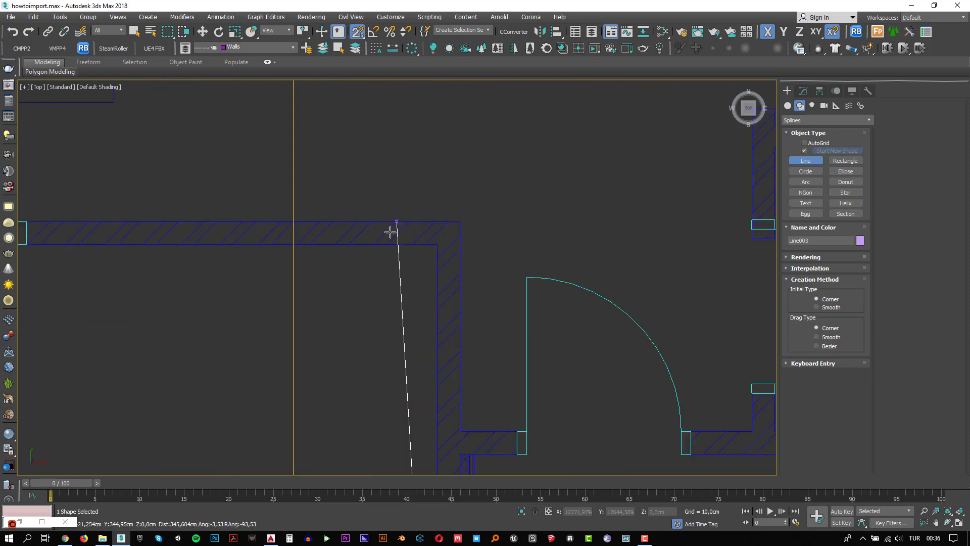
left_click(434, 243)
Try to continue the outline along the upper wall's lower face to the door jamb and across the wall's thickness
middle_click_drag(122, 269, 305, 283)
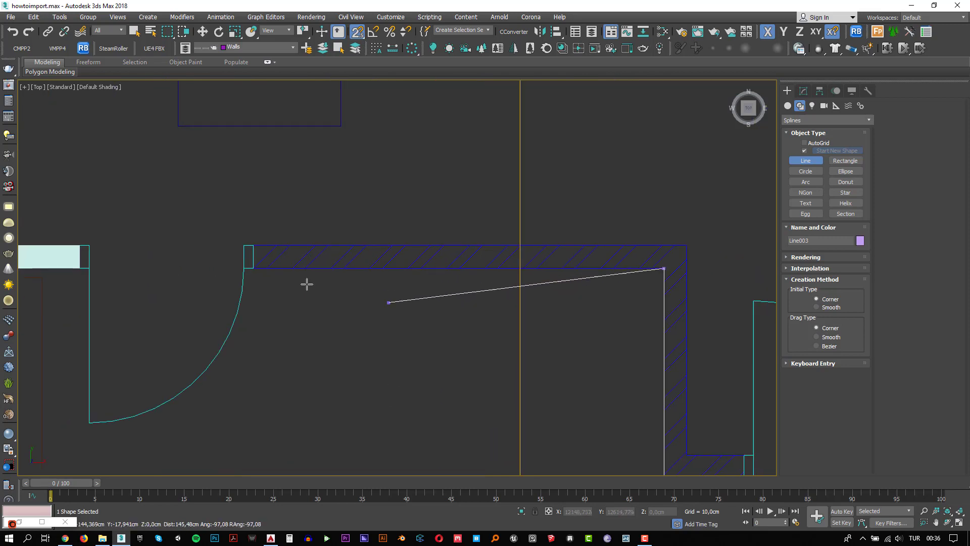
scroll(253, 271, "up", 4)
left_click(237, 263)
left_click(235, 199)
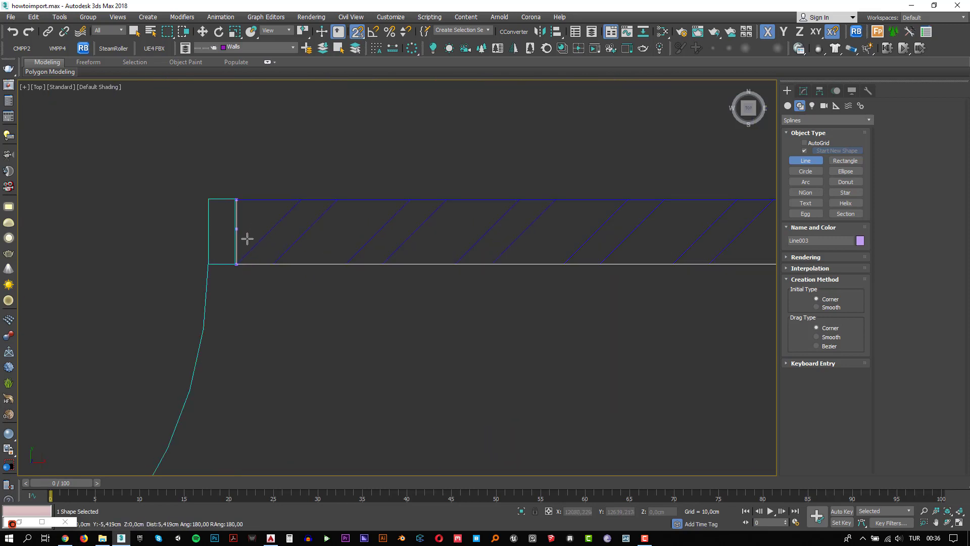
Delete the misplaced vertices at the door jamb and place the vertex again exactly on the jamb's lower corner where it meets the wall
scroll(228, 272, "up", 4)
middle_click_drag(223, 255, 266, 395)
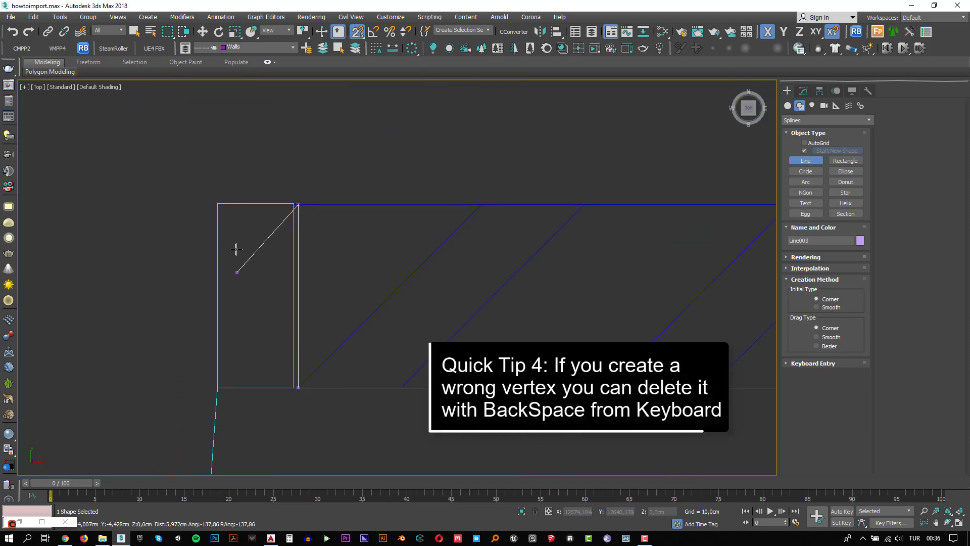
scroll(236, 257, "up", 3)
scroll(242, 253, "down", 2)
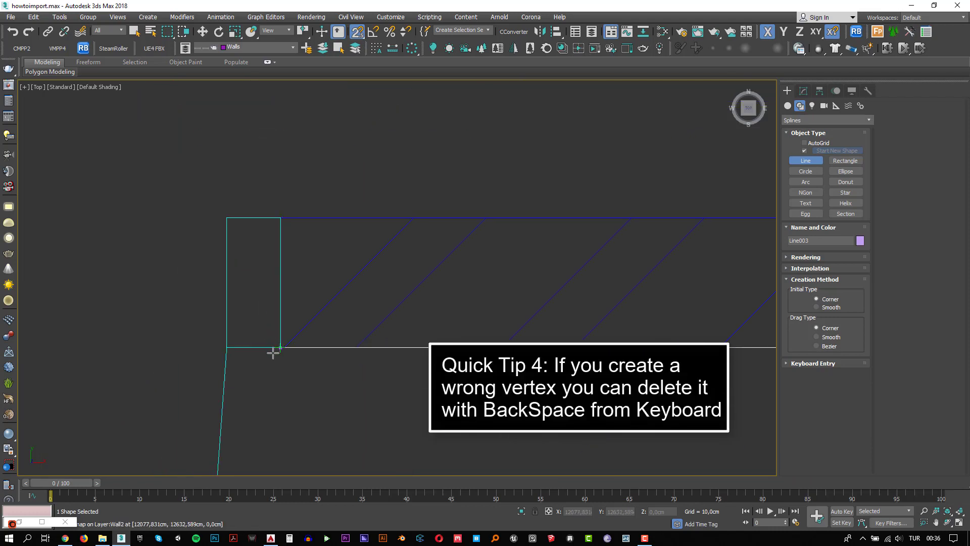
scroll(280, 357, "up", 3)
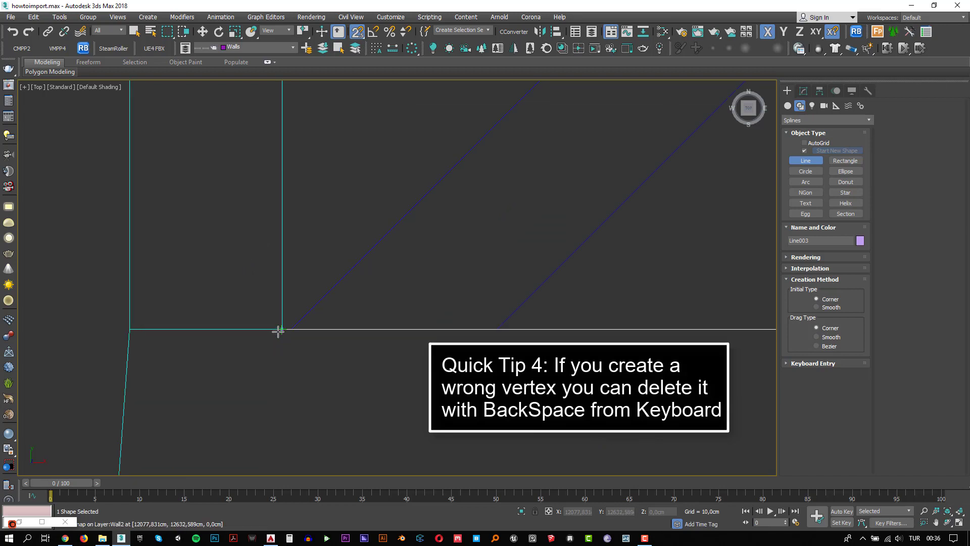
scroll(282, 357, "down", 3)
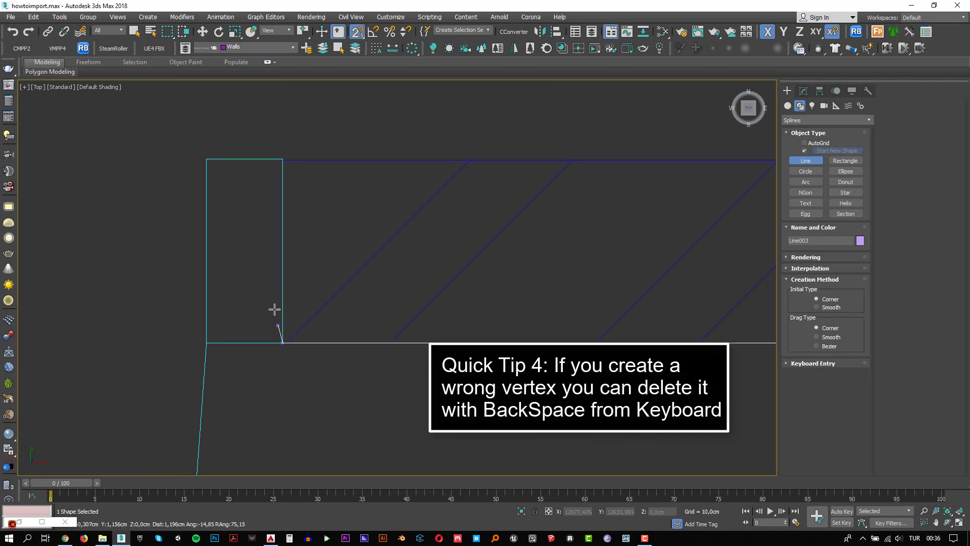
Continue the outline across the wall's thickness at the door jamb and along the upper wall's outer face to its outer right corner
left_click(279, 183)
scroll(283, 224, "down", 3)
scroll(283, 192, "up", 5)
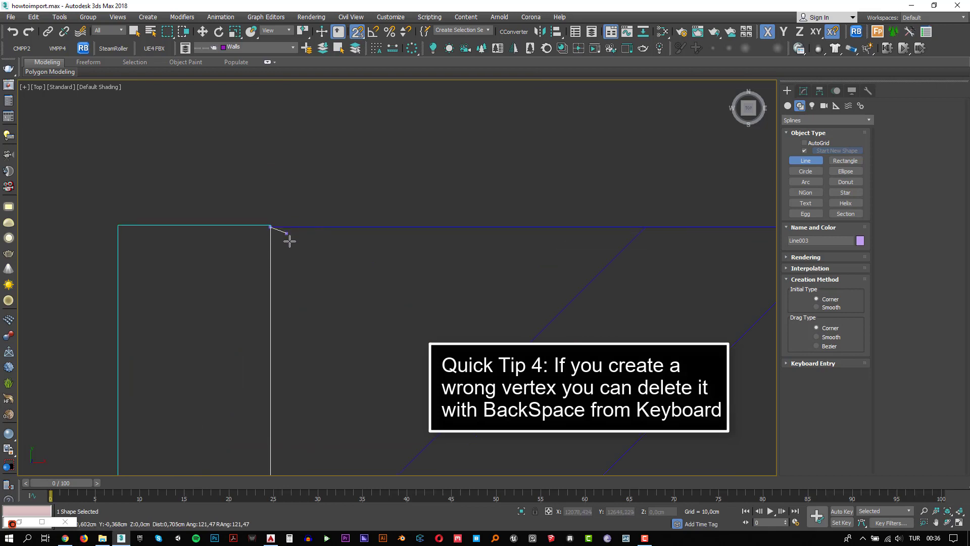
scroll(289, 241, "down", 7)
middle_click_drag(600, 262, 419, 261)
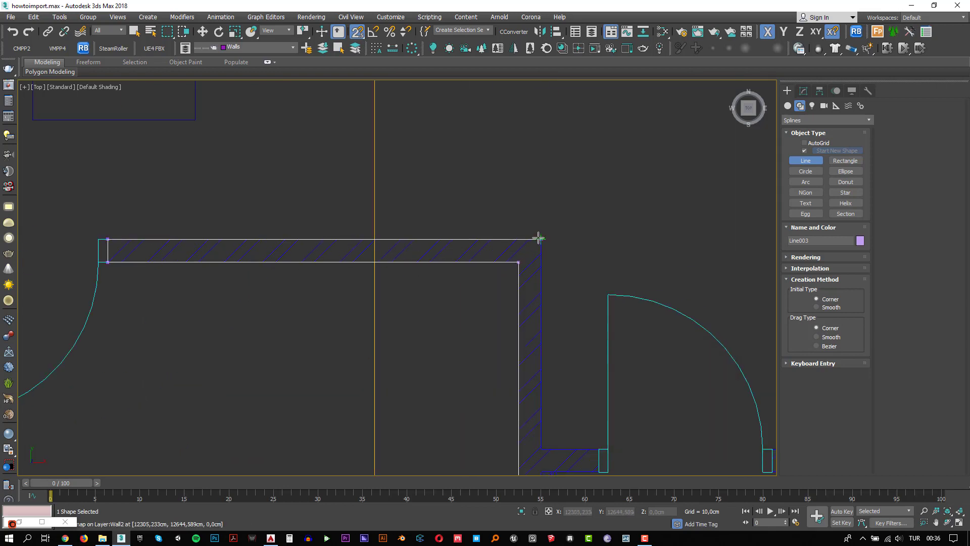
Continue the outline down the partition's right face and around the short wall stub beside the next door, back to the partition
scroll(457, 258, "up", 3)
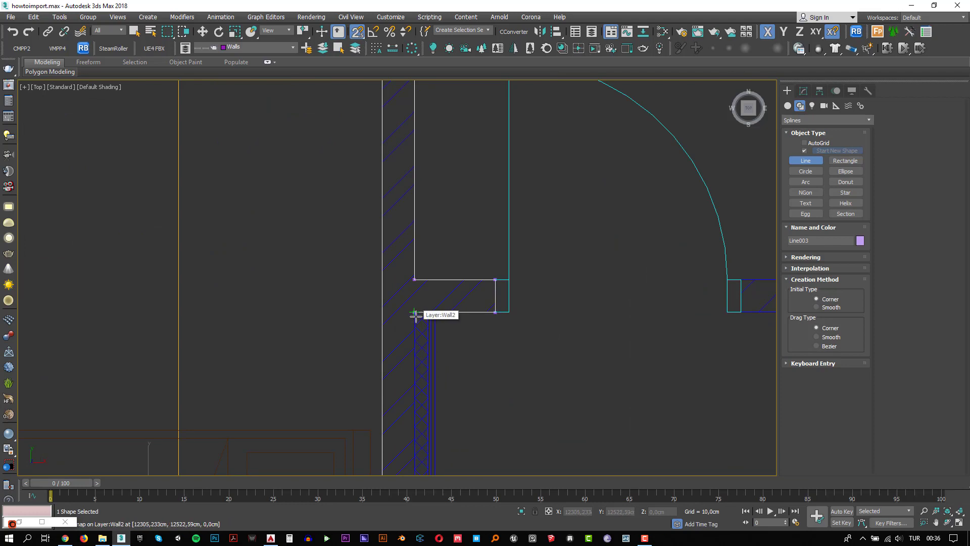
scroll(416, 315, "up", 6)
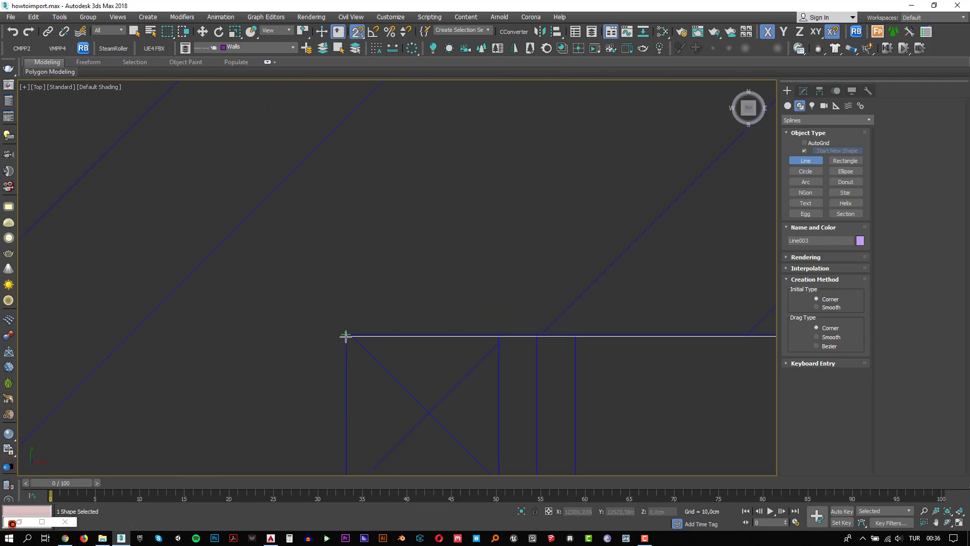
scroll(324, 387, "down", 9)
Continue the outline down the partition's right face below the stub to the inner face of the lower wall
middle_click_drag(335, 375, 374, 101)
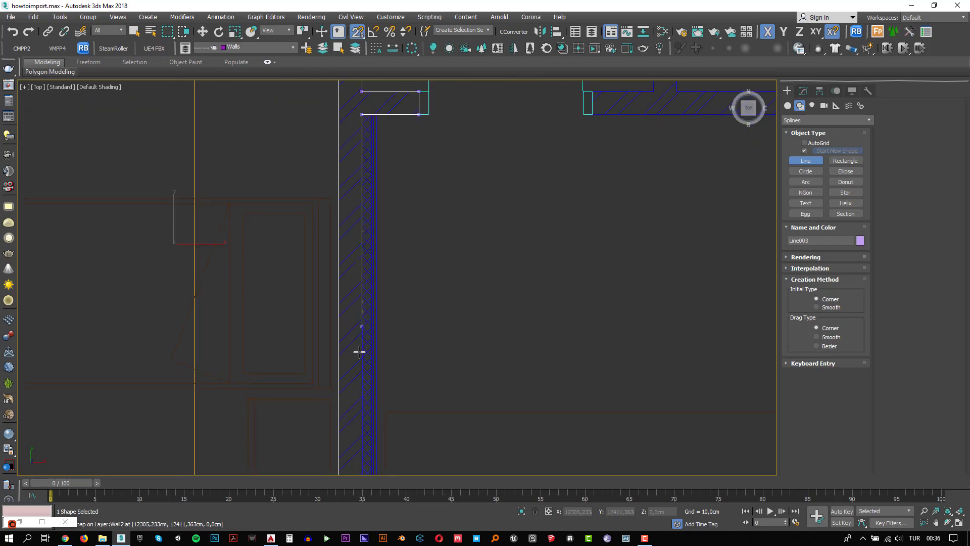
middle_click_drag(360, 394, 369, 228)
scroll(382, 381, "up", 4)
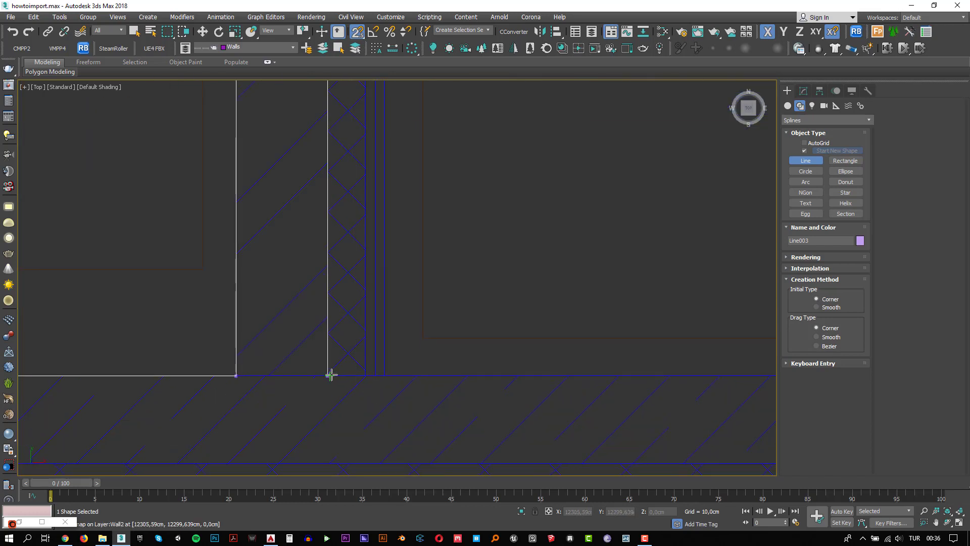
scroll(337, 387, "down", 4)
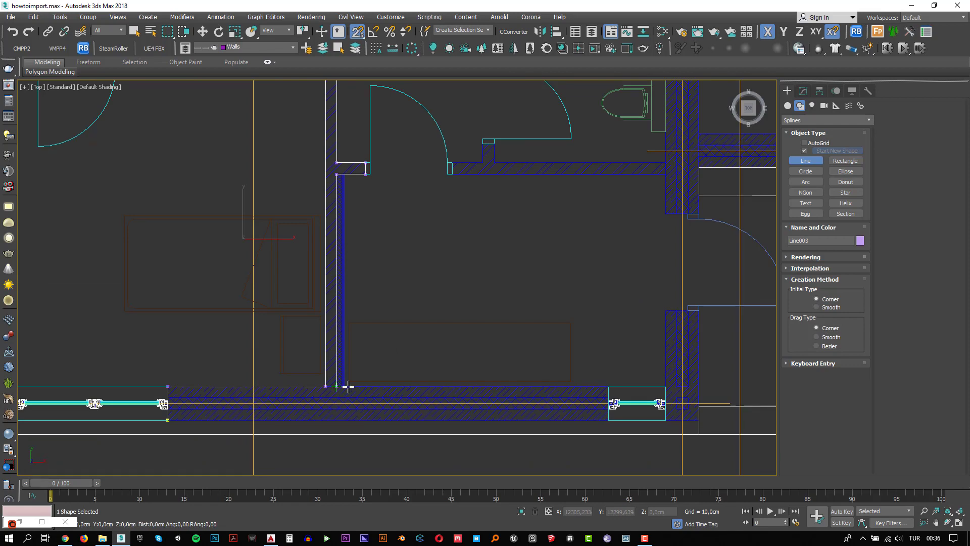
Continue the outline along the lower wall's inner face to the small window's left edge and across to the outer face
scroll(608, 405, "up", 5)
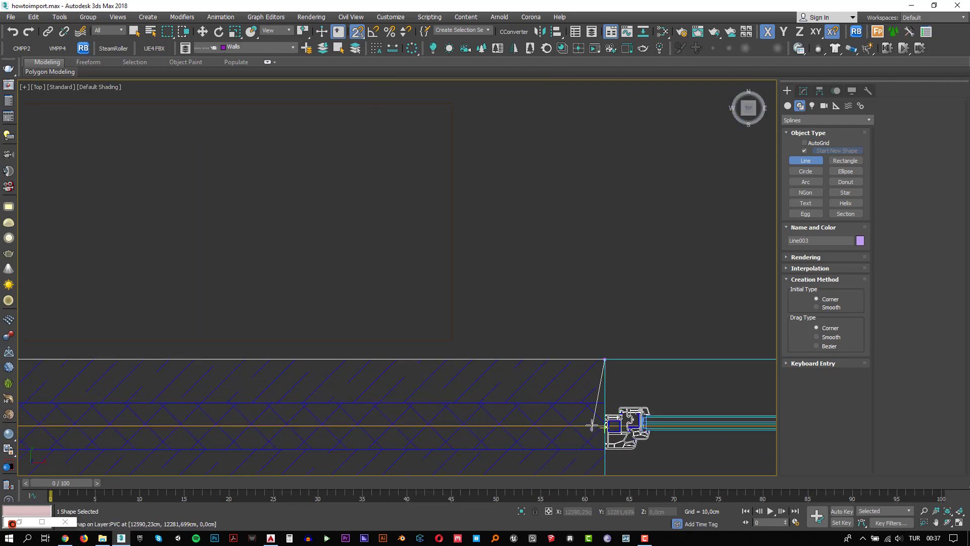
middle_click_drag(592, 426, 574, 362)
left_click(579, 368)
Close the outline along the lower wall's outer face at its starting vertex and extrude it 300 cm
scroll(537, 396, "down", 4)
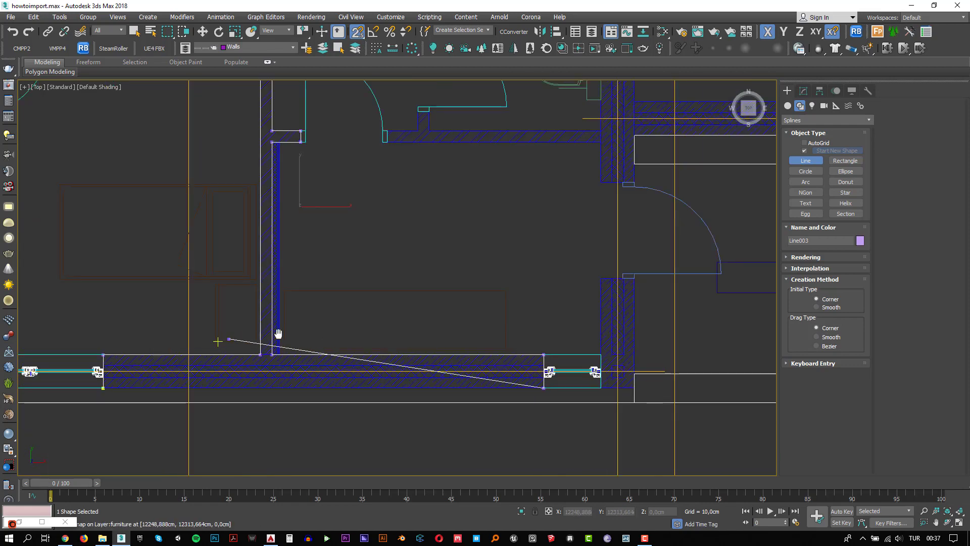
middle_click_drag(279, 333, 329, 335)
scroll(313, 333, "up", 4)
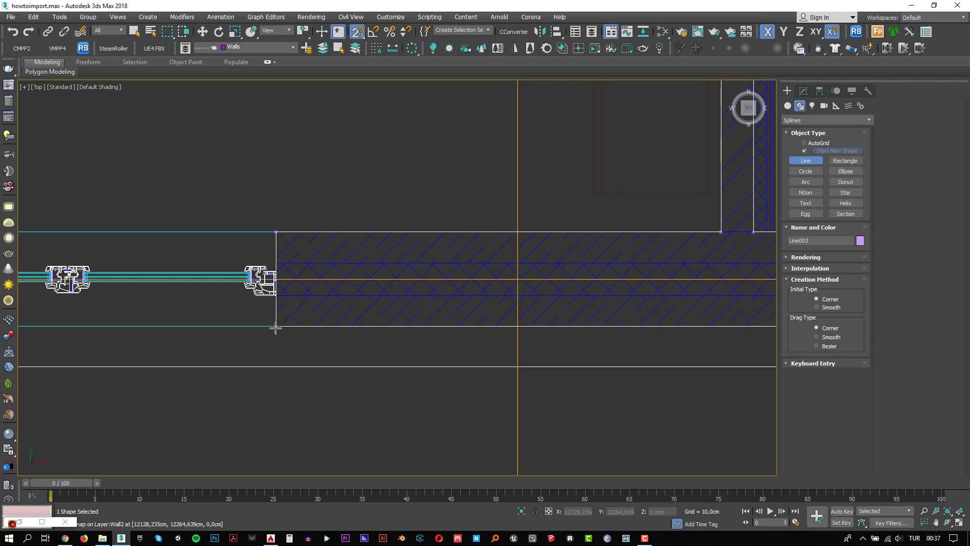
left_click(276, 327)
left_click(463, 301)
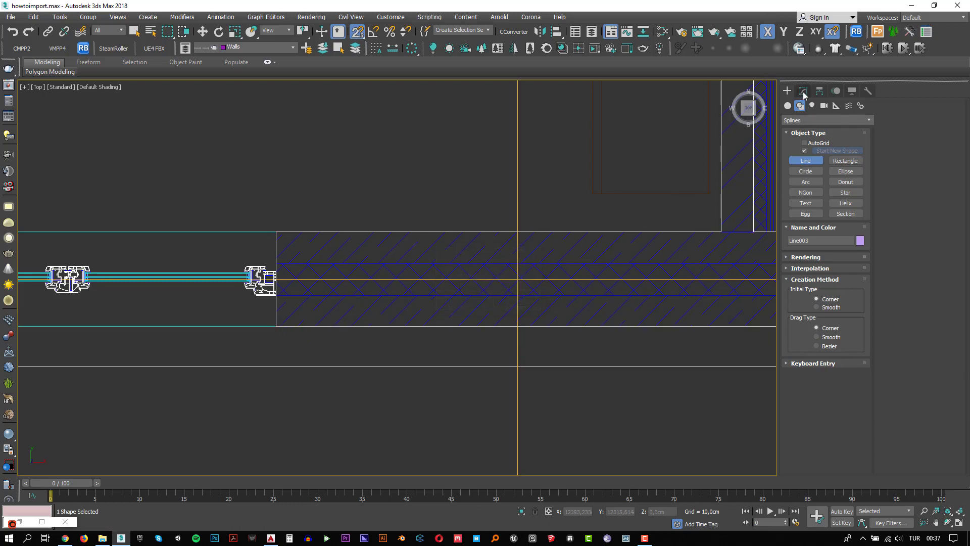
left_click(804, 91)
left_click(841, 149)
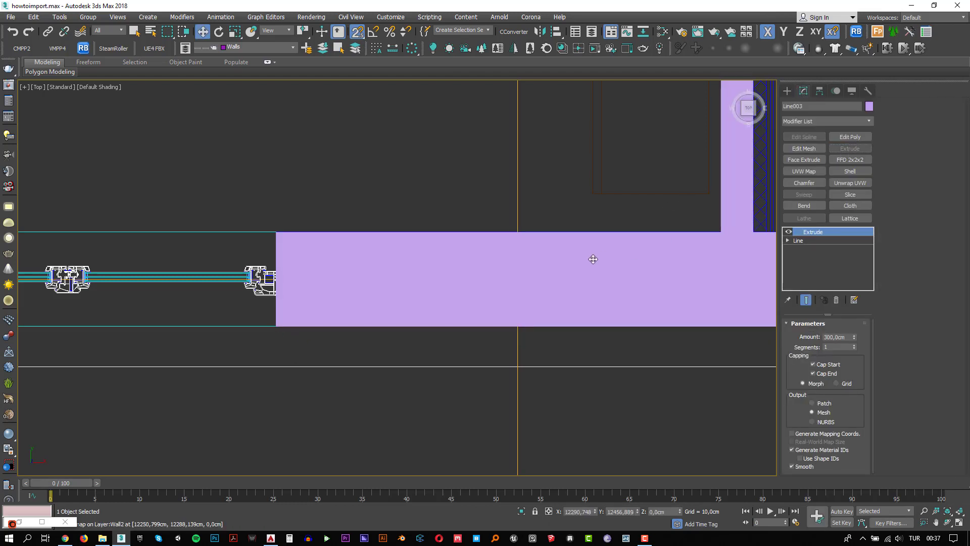
Draw a 115 by 35 cm rectangle over the wall piece between the small window and the entrance door and extrude it 300 cm
middle_click_drag(594, 259, 368, 321)
scroll(364, 323, "down", 5)
middle_click_drag(475, 321, 372, 350)
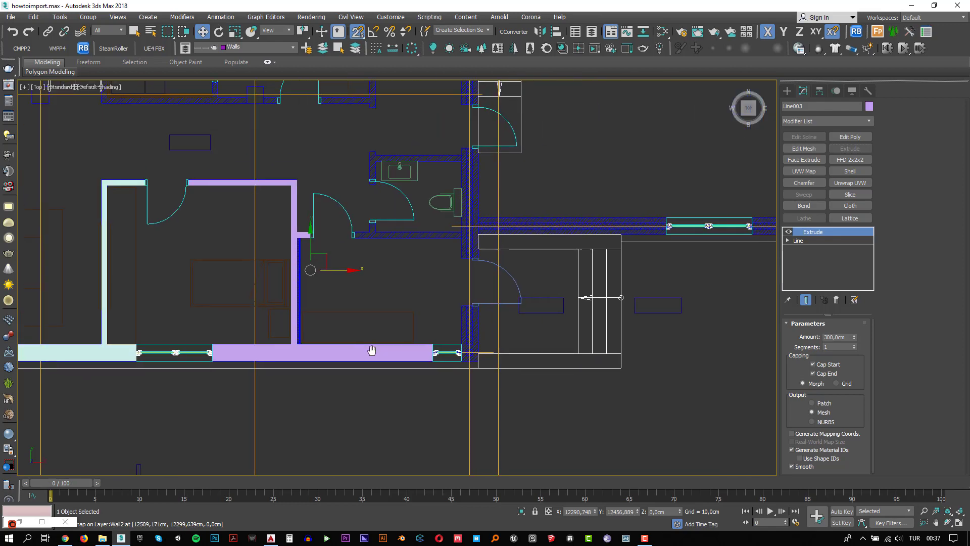
scroll(372, 351, "down", 4)
scroll(372, 359, "up", 10)
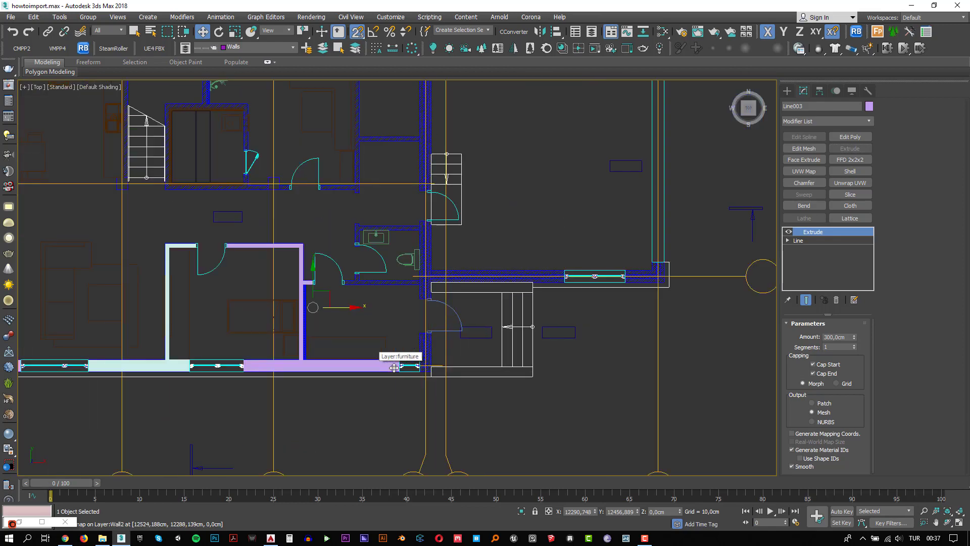
left_click(788, 91)
left_click(841, 161)
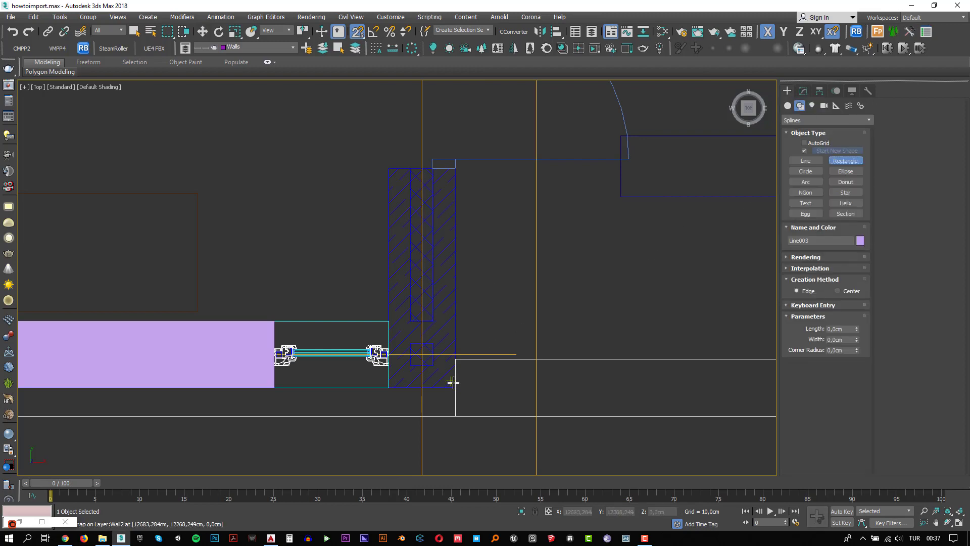
left_click_drag(456, 388, 390, 168)
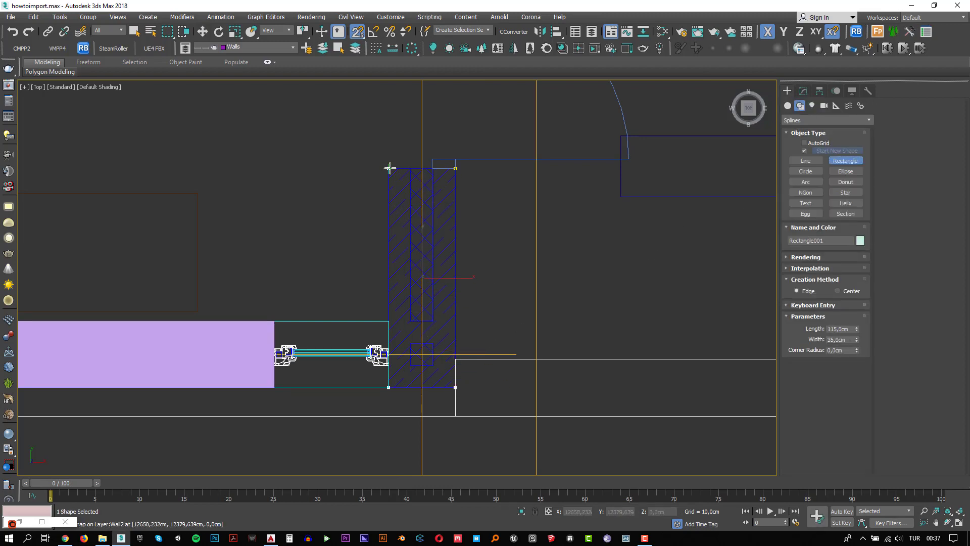
left_click(803, 91)
left_click(850, 149)
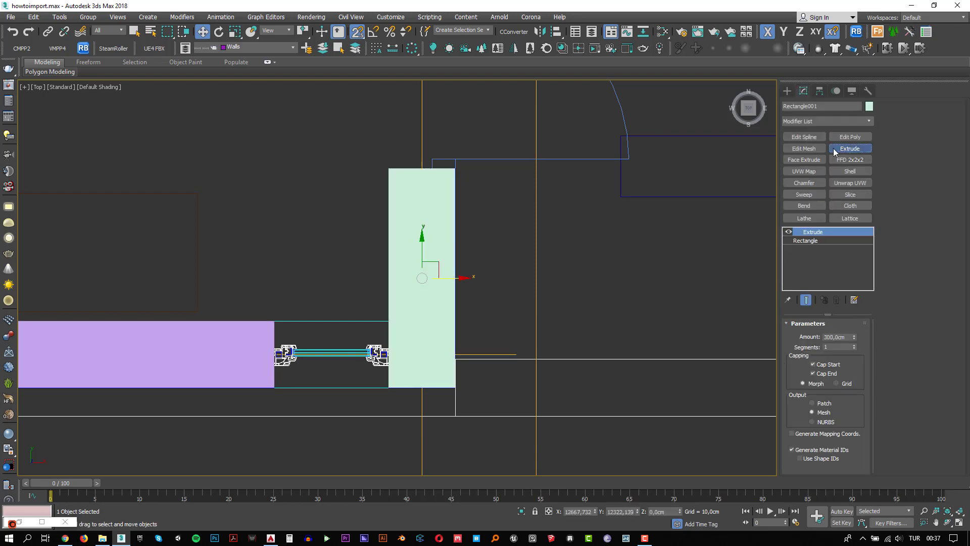
Start a new Line at the lower-left corner of the thick wall above the entrance door, up to the bathroom's lower wall
middle_click_drag(581, 247, 359, 336)
scroll(360, 335, "down", 5)
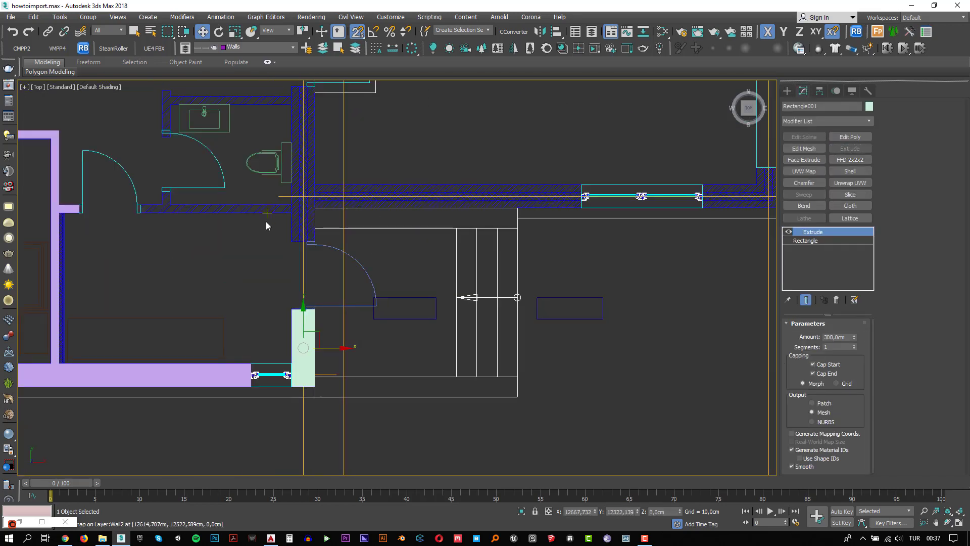
middle_click_drag(266, 226, 335, 323)
scroll(336, 326, "up", 4)
left_click(790, 92)
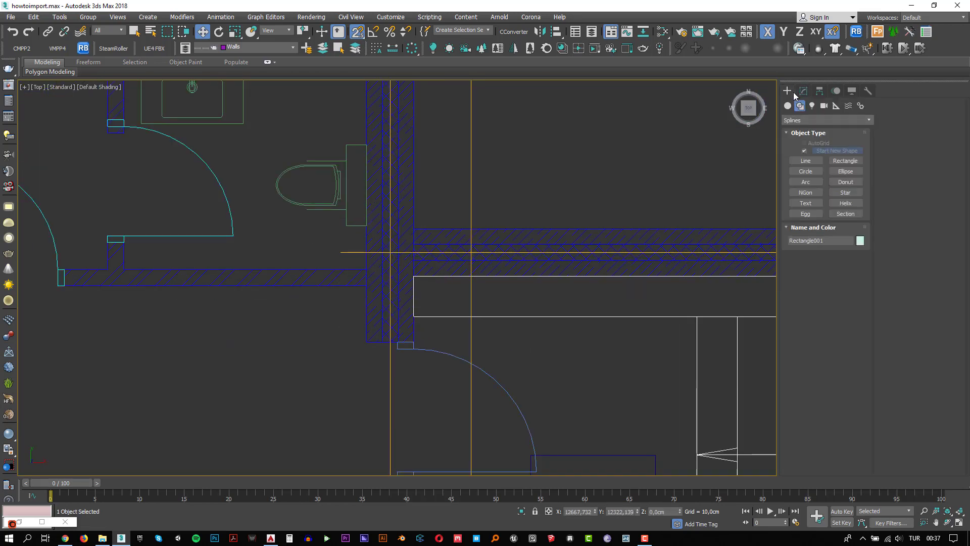
left_click(806, 160)
left_click(366, 341)
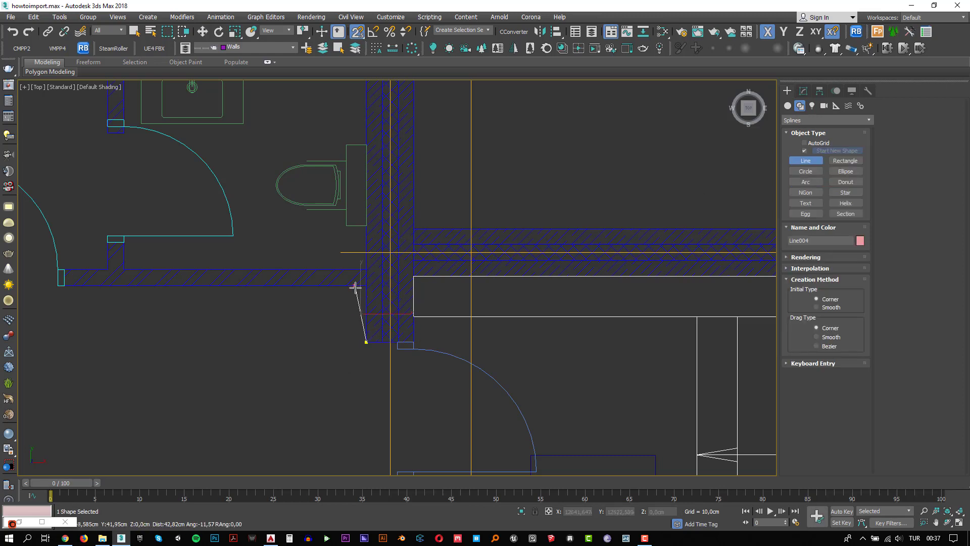
scroll(356, 283, "up", 8)
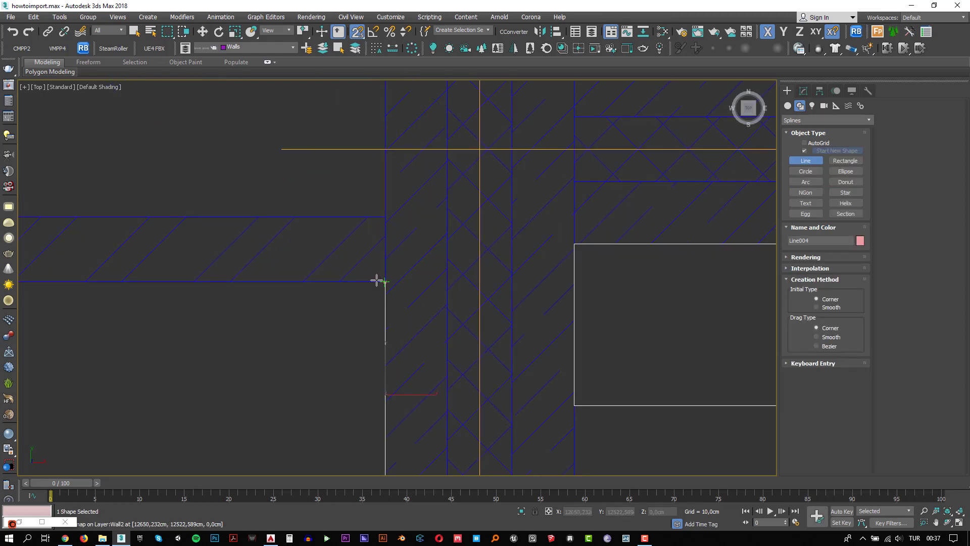
left_click(377, 281)
Continue the outline along the lower face of the bathroom's lower wall to the door jamb and across the wall's thickness
scroll(377, 281, "down", 6)
scroll(253, 286, "up", 8)
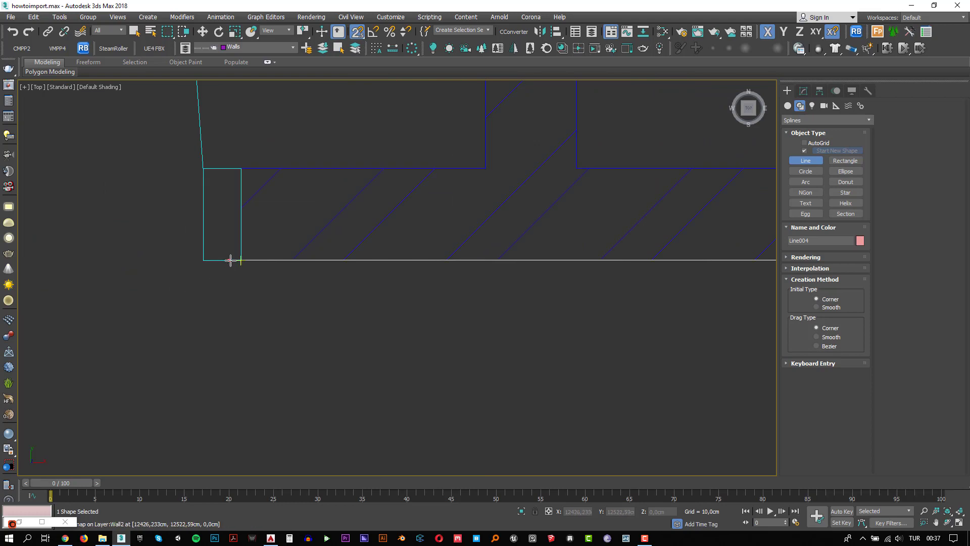
left_click(240, 166)
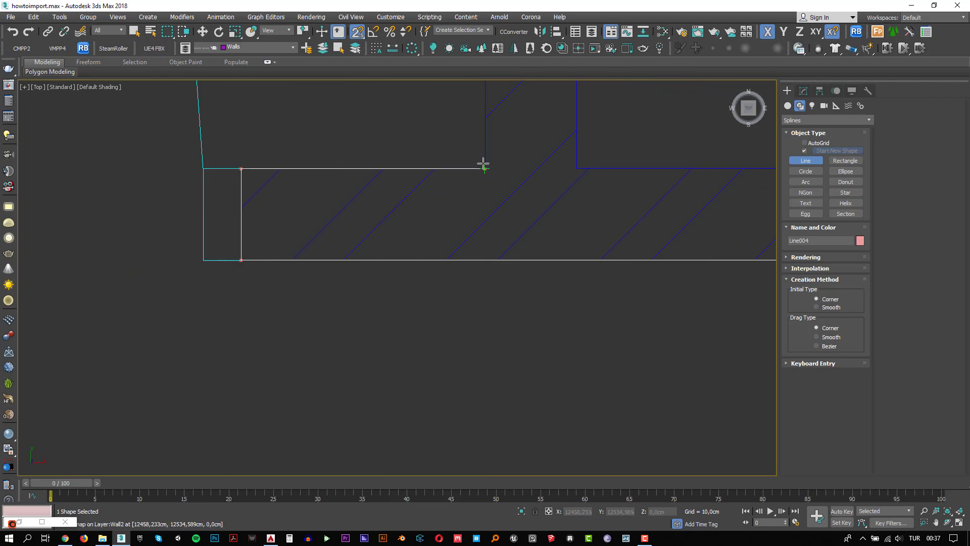
Continue the outline around the short stub below the bathroom door and along the lower wall's inner face to the thick wall
middle_click_drag(422, 189, 298, 393)
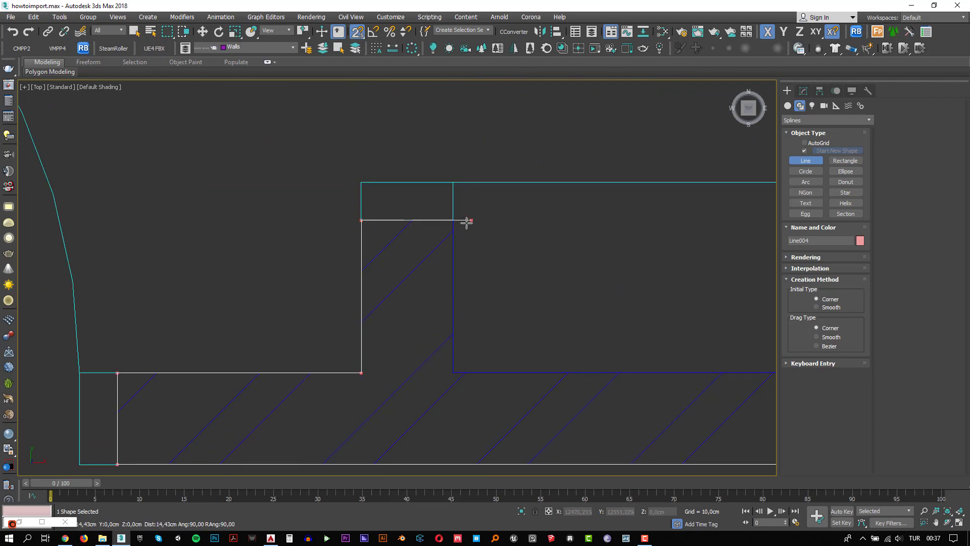
scroll(489, 355, "down", 4)
middle_click_drag(639, 347, 272, 304)
scroll(576, 301, "down", 4)
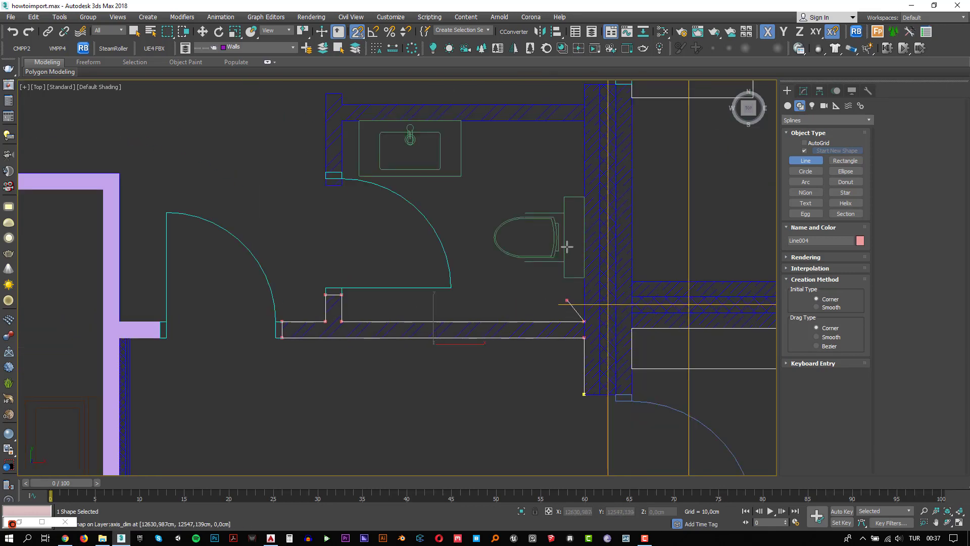
Continue the outline along the bathroom's right and upper inner faces and around the wall end above its door to the outer upper-left corner
scroll(541, 245, "up", 7)
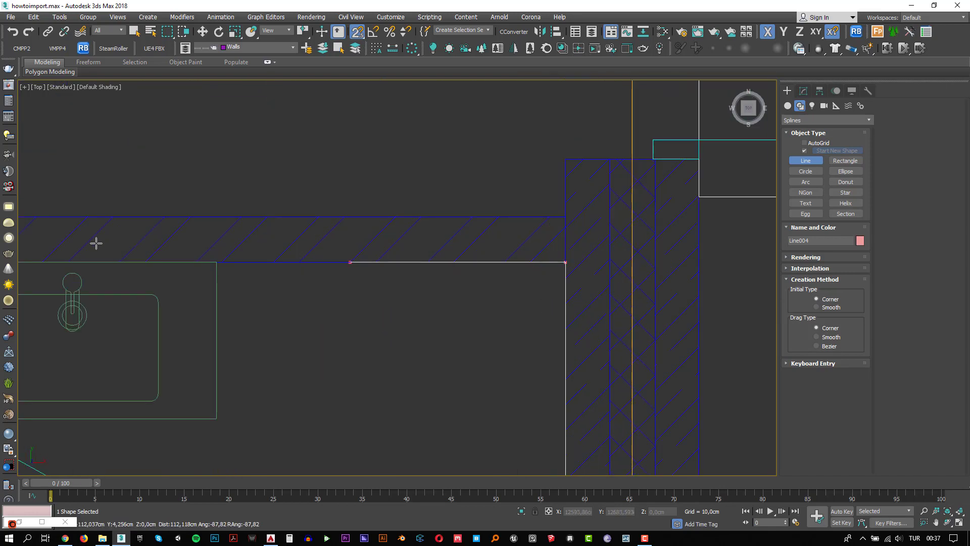
middle_click_drag(96, 243, 598, 196)
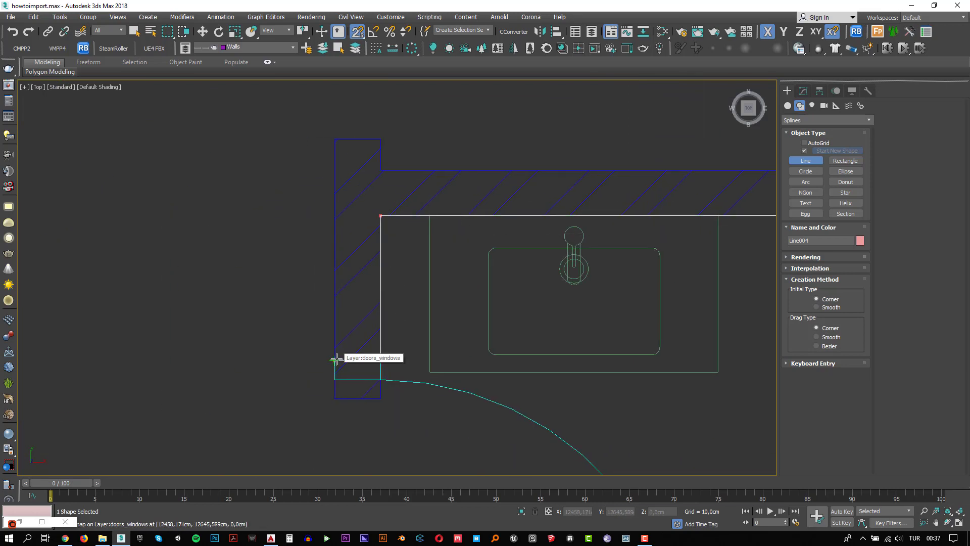
left_click(335, 138)
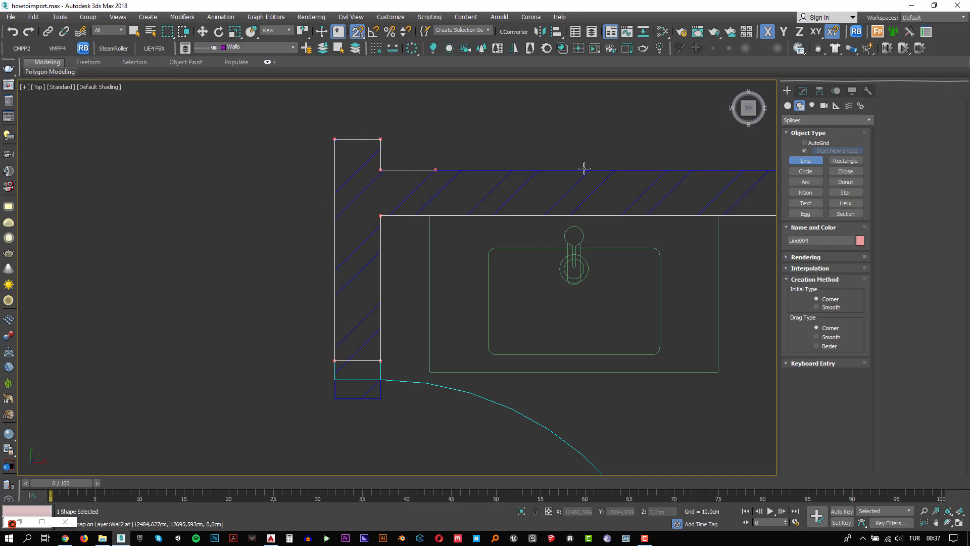
Continue the outline along the bathroom's upper outer face, around the thick wall's upper end and down its right face to the adjoining exterior wall
middle_click_drag(584, 168, 93, 244)
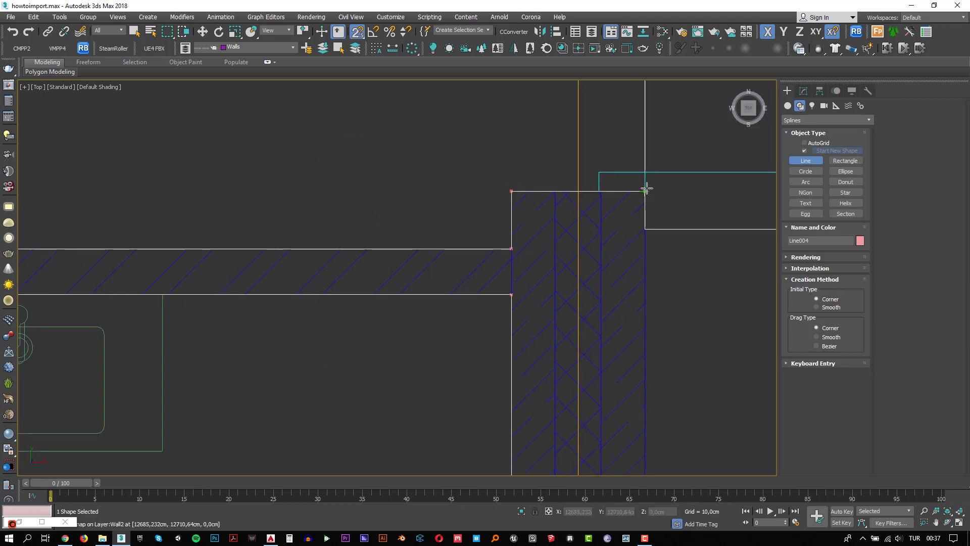
scroll(646, 189, "down", 4)
scroll(537, 241, "up", 3)
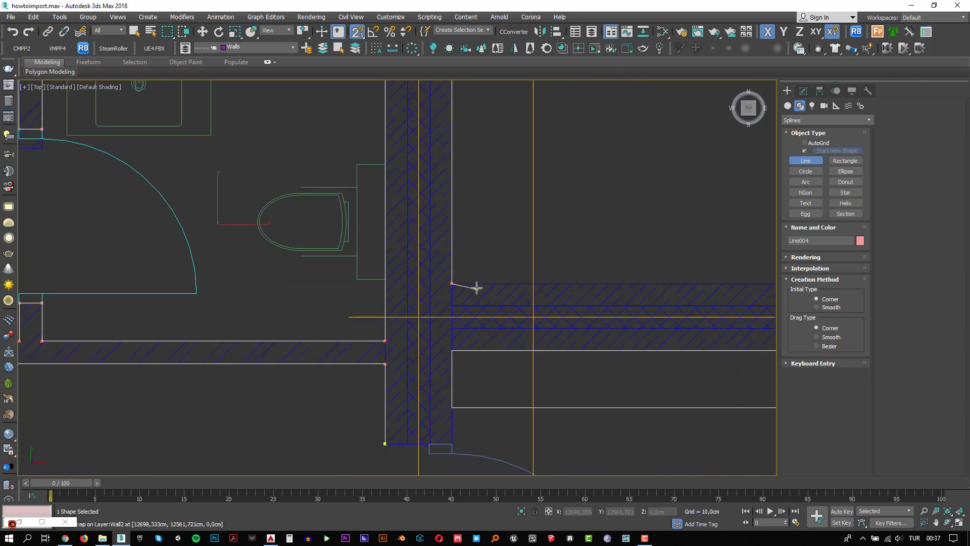
Continue the outline along the exterior wall's upper face to the window, across its thickness and back along its lower face
scroll(606, 257, "down", 5)
scroll(395, 286, "up", 6)
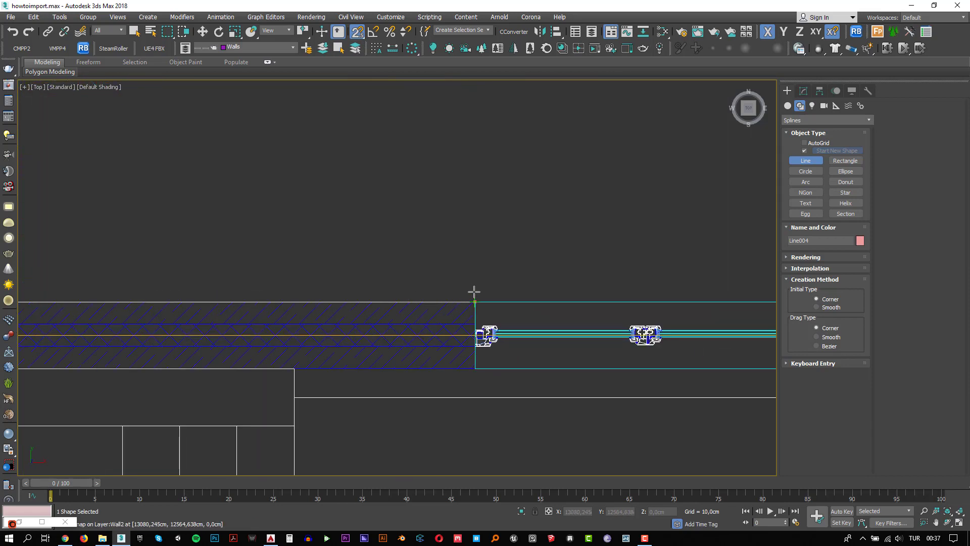
middle_click_drag(130, 254, 644, 185)
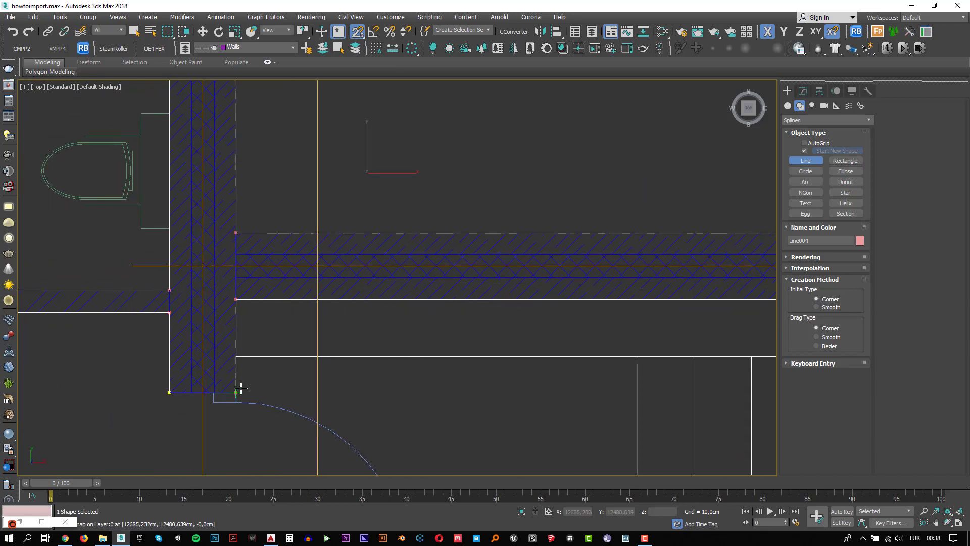
Close the outline across the thick wall's end above the entrance door and extrude it 300 cm
left_click(170, 392)
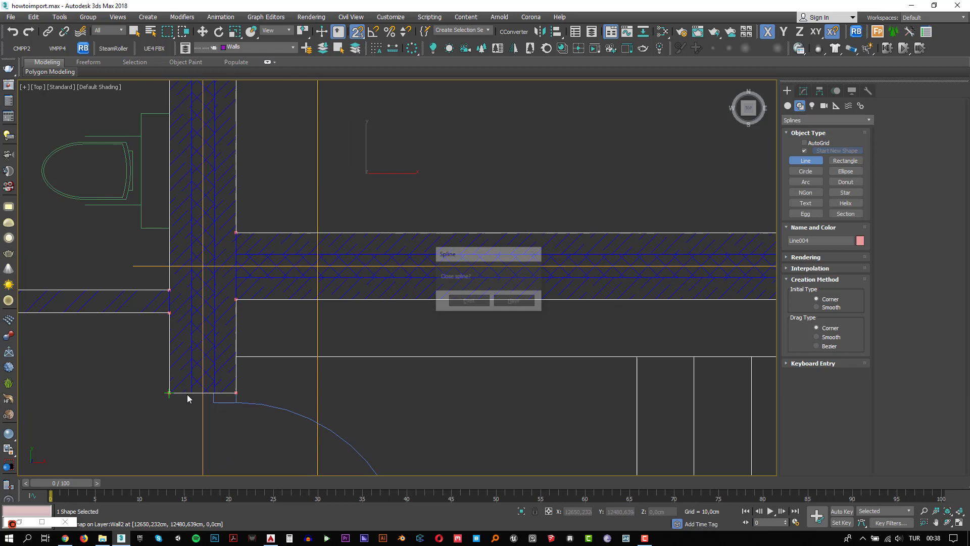
left_click(462, 300)
left_click(803, 92)
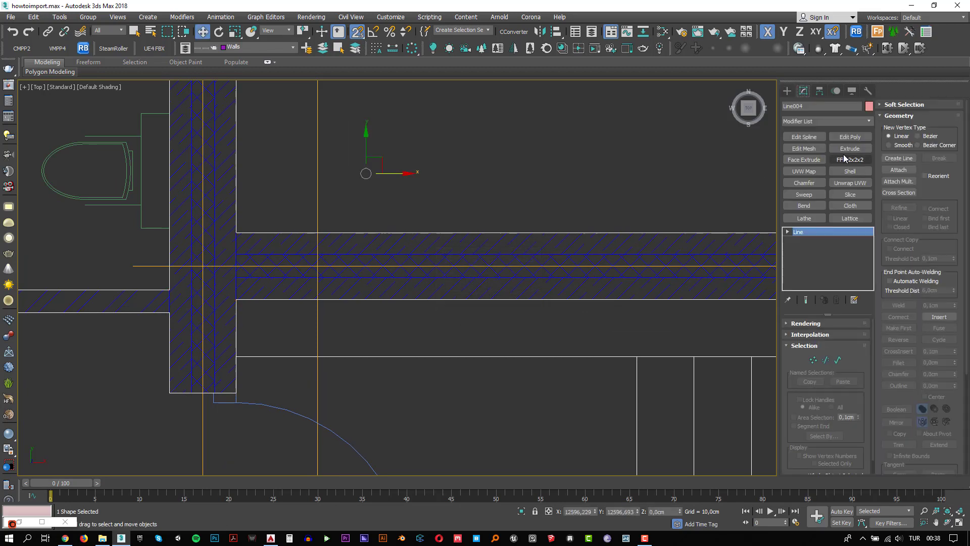
left_click(850, 148)
key("w")
scroll(331, 263, "down", 4)
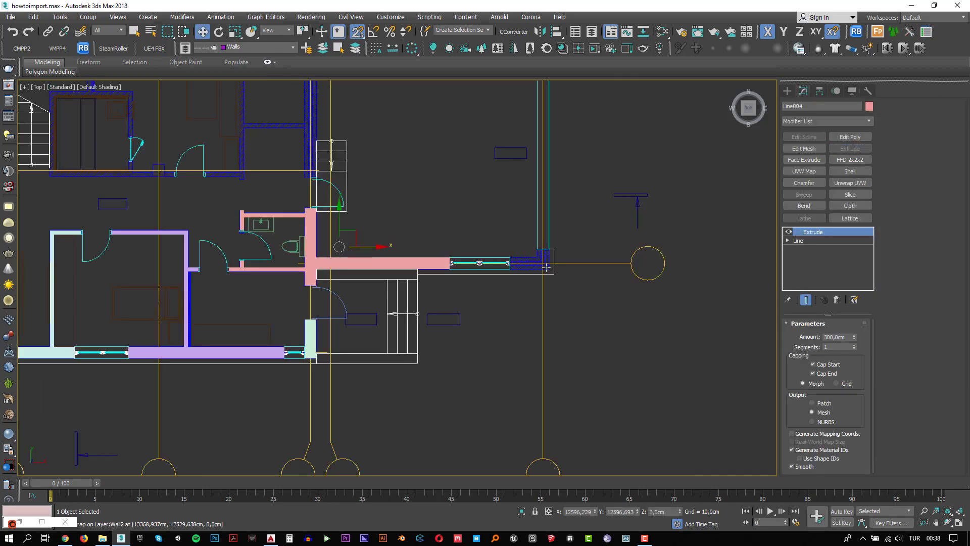
Trace a closed spline around the L-shaped wall corner at the plan's lower right, beside the window, and extrude it 300 cm
scroll(546, 266, "up", 5)
left_click(786, 91)
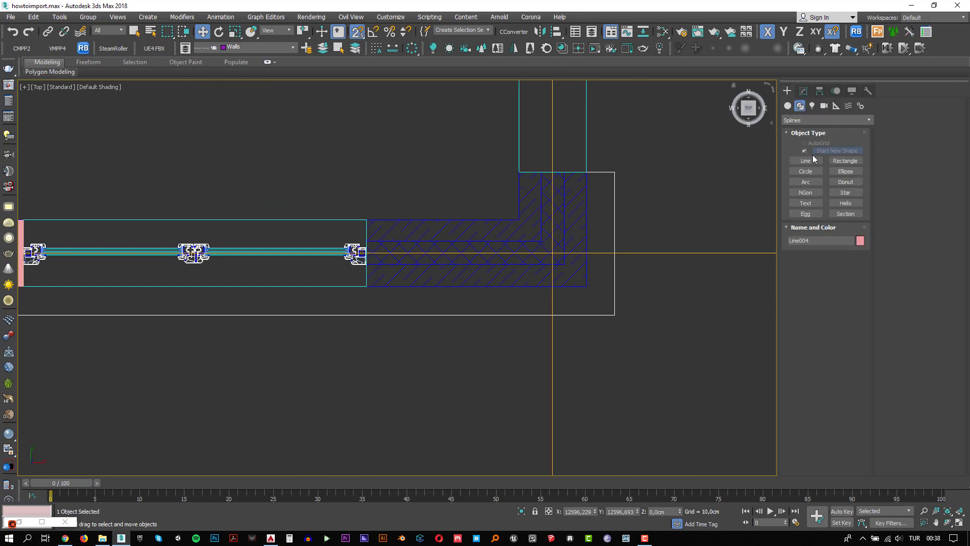
left_click(806, 160)
left_click(366, 286)
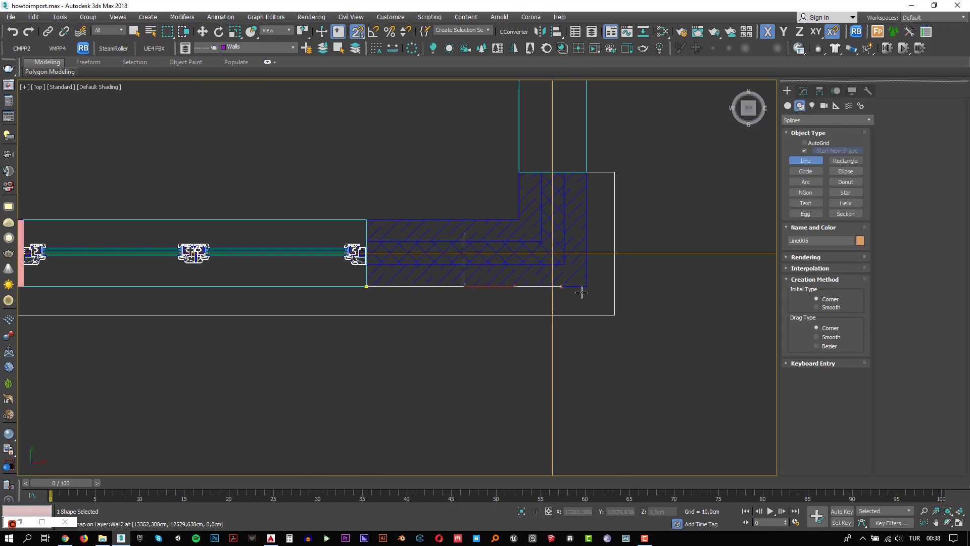
left_click(567, 170)
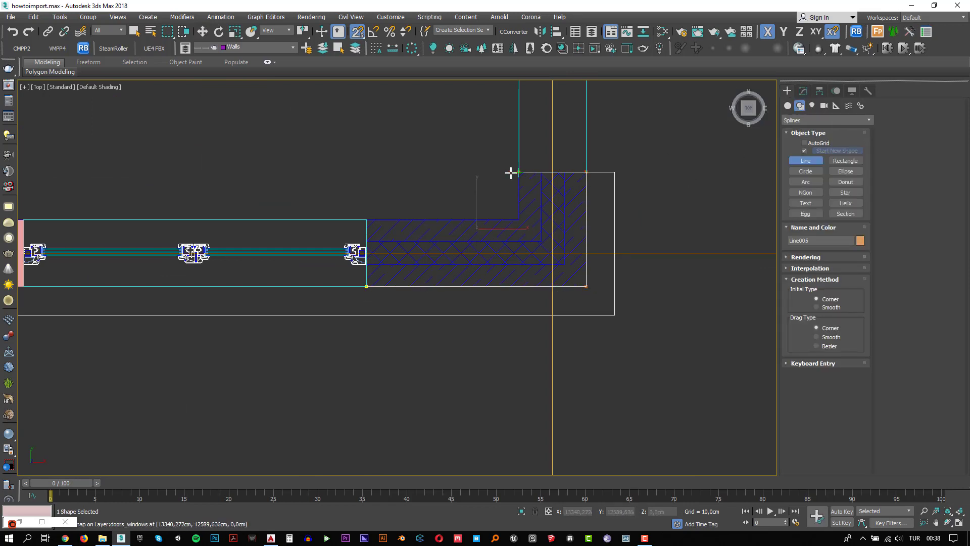
left_click(511, 171)
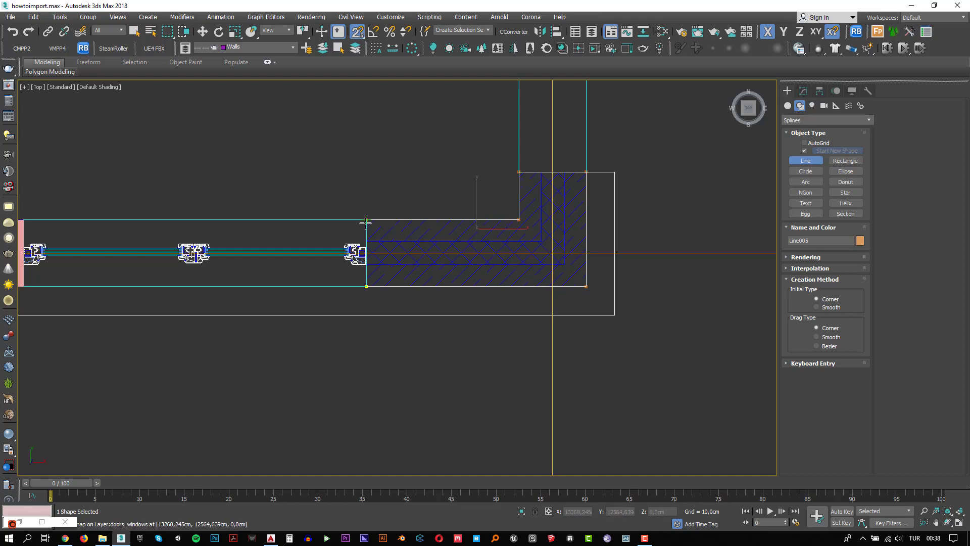
left_click(365, 286)
left_click(461, 301)
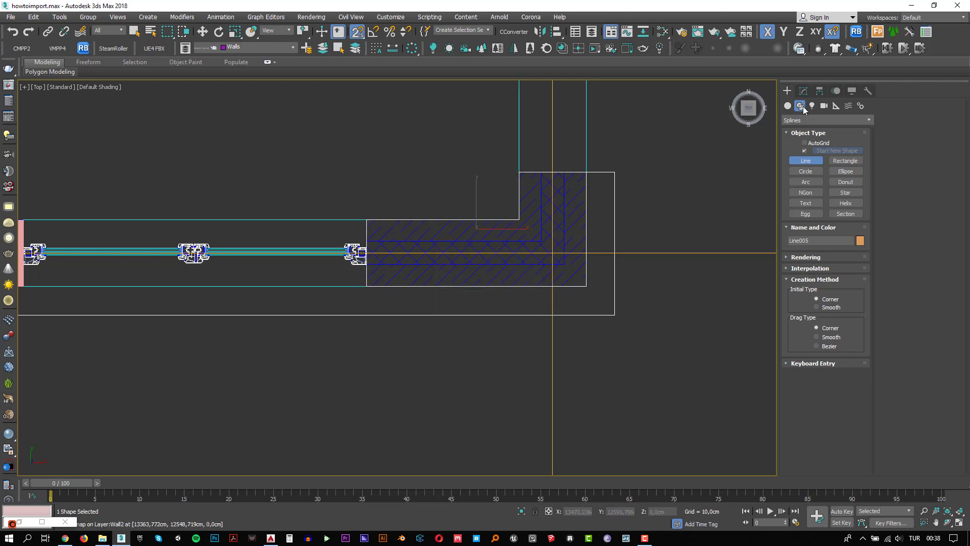
left_click(803, 91)
left_click(850, 148)
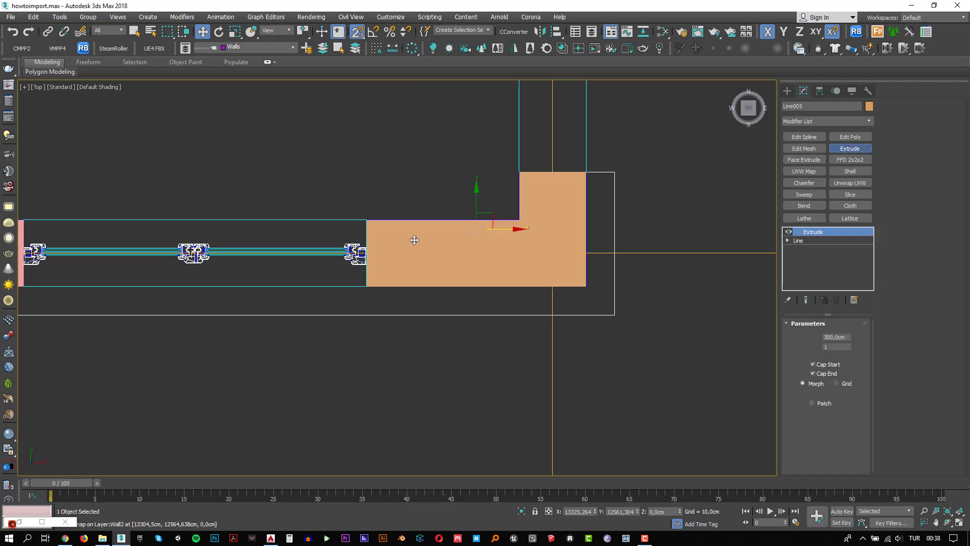
Start a new spline at the upper-right corner wall's lower inner end and trace the upper exterior wall's inner face to the thick wall
scroll(385, 238, "down", 10)
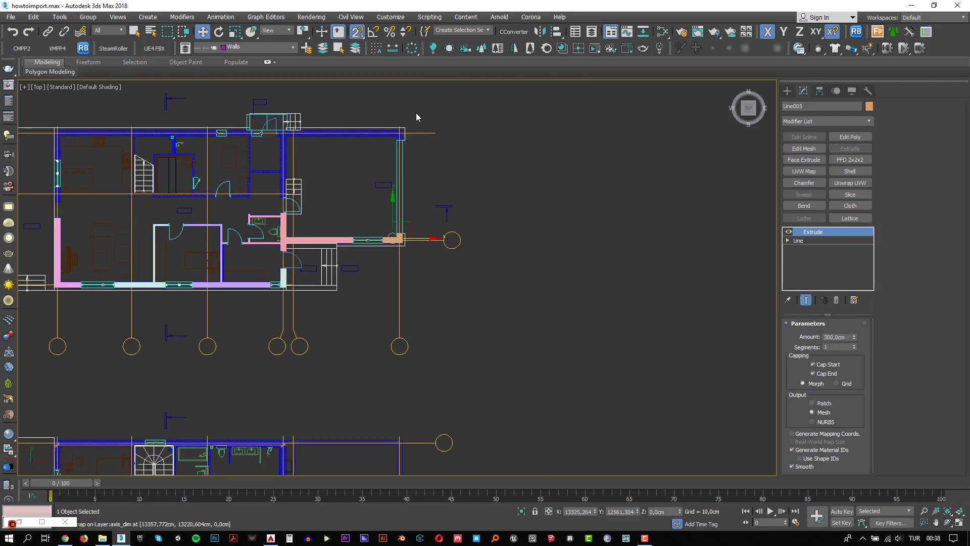
scroll(416, 118, "up", 10)
left_click(787, 90)
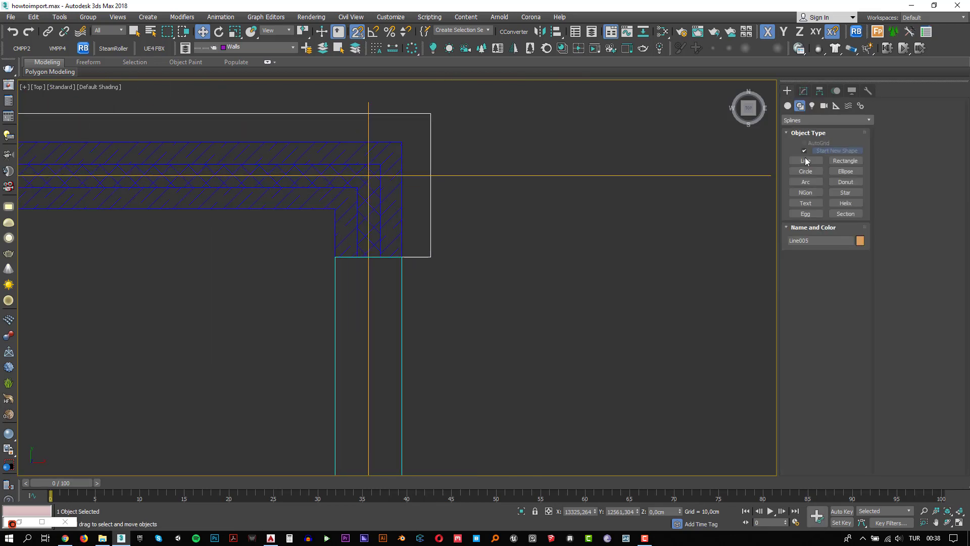
left_click(805, 160)
left_click(335, 256)
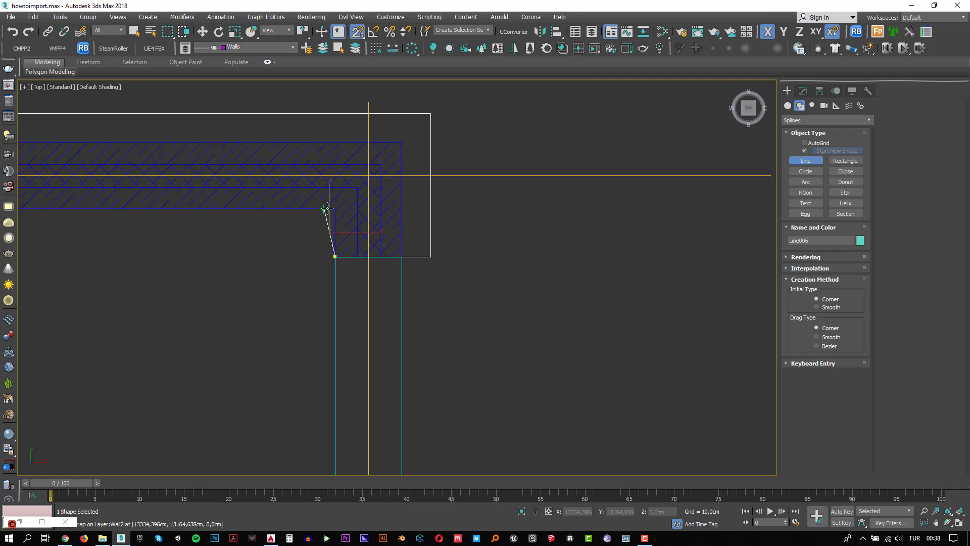
left_click(312, 220)
scroll(236, 269, "down", 3)
middle_click_drag(164, 262, 500, 235)
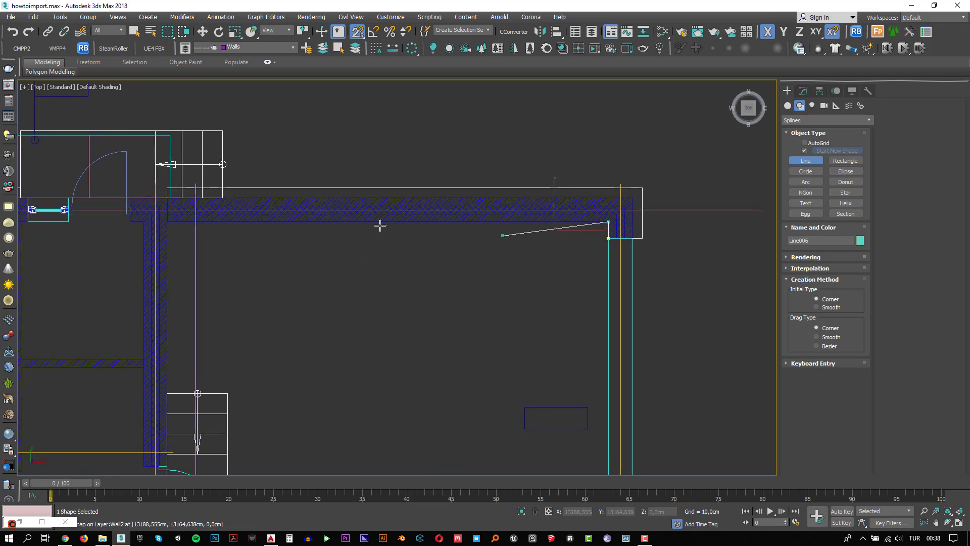
scroll(161, 221, "up", 4)
left_click(186, 221)
Continue the outline down the thick wall's right face and across its lower end above the door
scroll(199, 262, "down", 5)
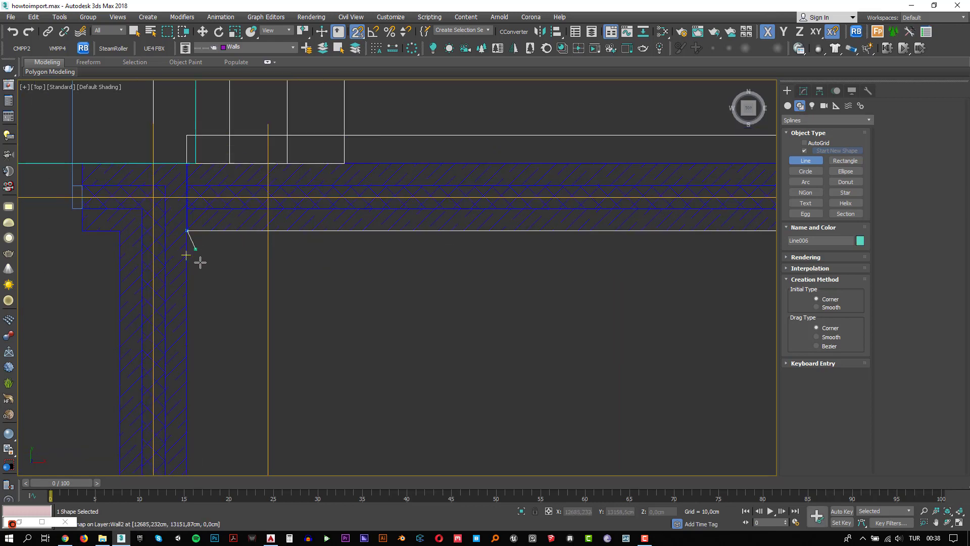
middle_click_drag(201, 262, 203, 98)
scroll(187, 214, "up", 1)
scroll(186, 241, "up", 4)
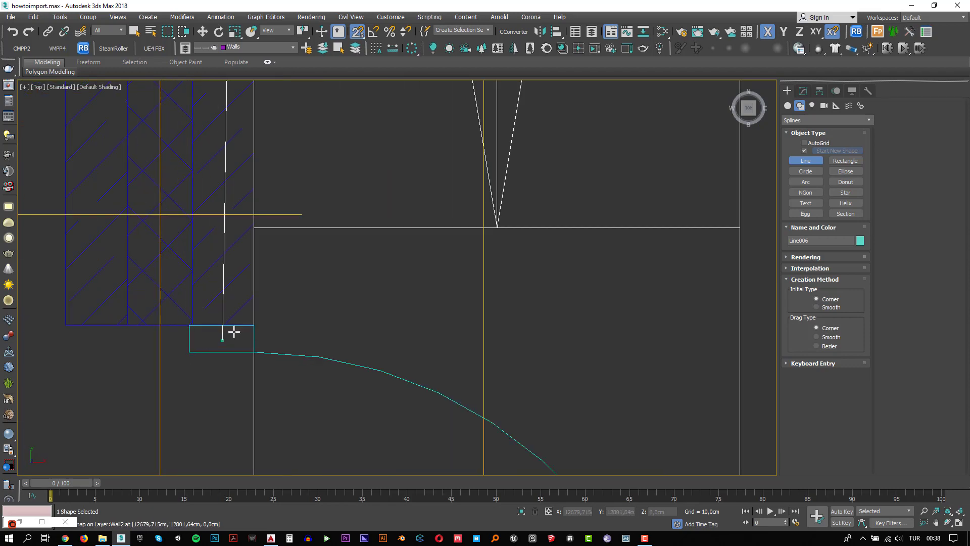
left_click(68, 328)
Continue the outline up the thick wall's left face, along the horizontal partition's lower face and down the vertical partition's right face
scroll(32, 190, "down", 5)
middle_click_drag(33, 190, 407, 278)
scroll(407, 278, "up", 5)
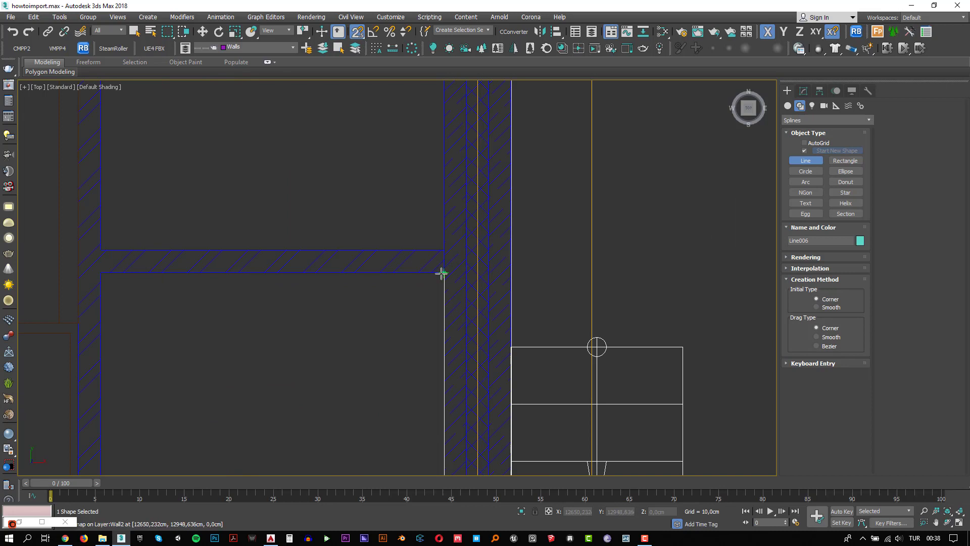
scroll(111, 289, "down", 5)
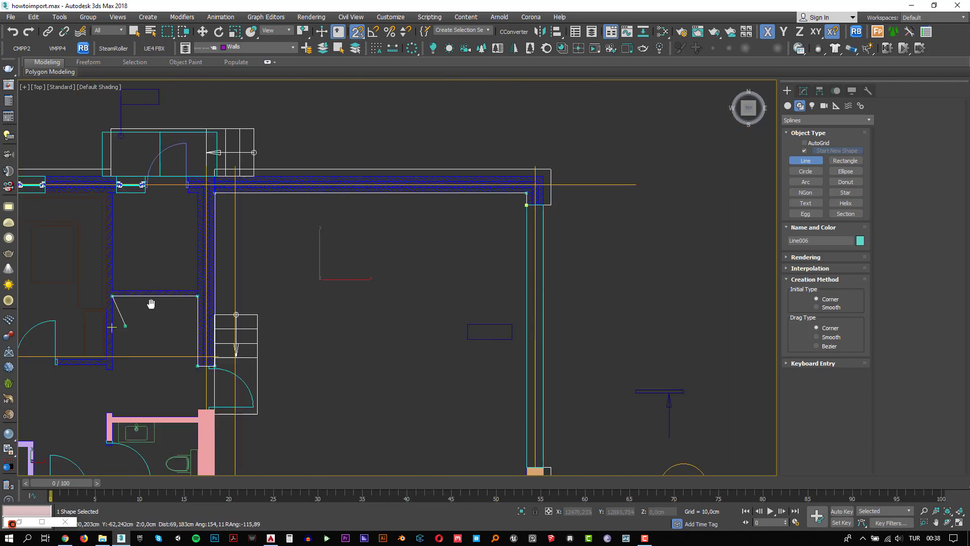
middle_click_drag(152, 303, 331, 273)
scroll(335, 308, "up", 5)
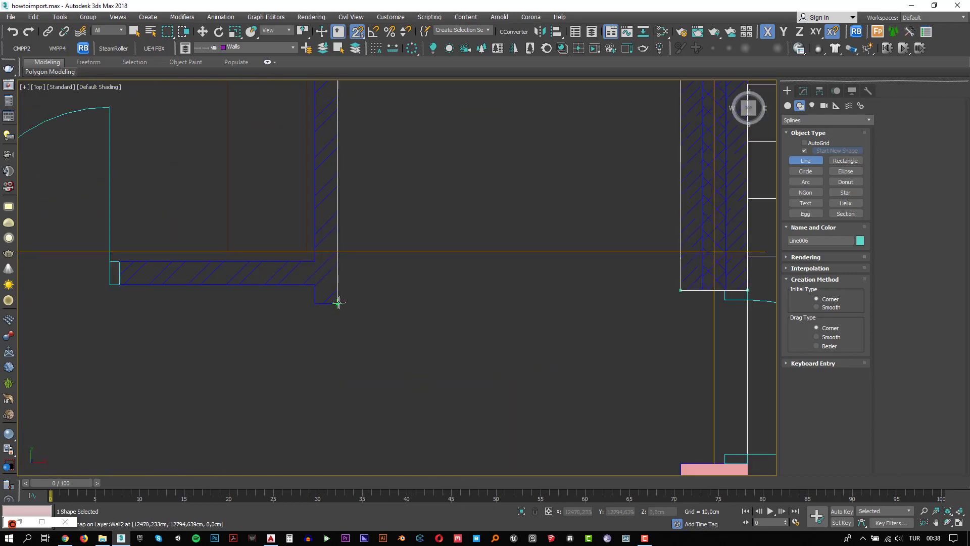
Continue the outline around the vertical partition's lower end and around the short wall to the door jamb, back to the partition's left face
scroll(320, 302, "up", 4)
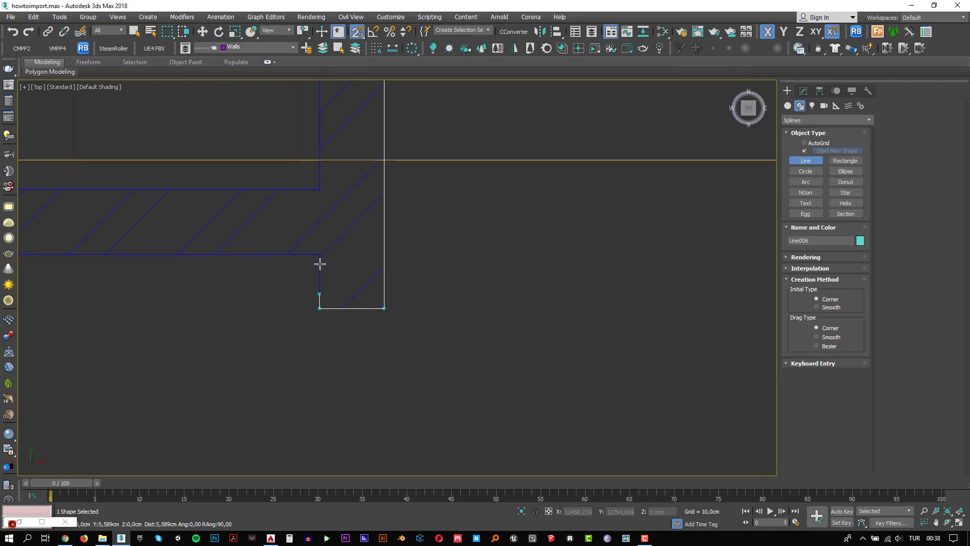
left_click(319, 249)
scroll(271, 282, "down", 2)
middle_click_drag(136, 246, 312, 232)
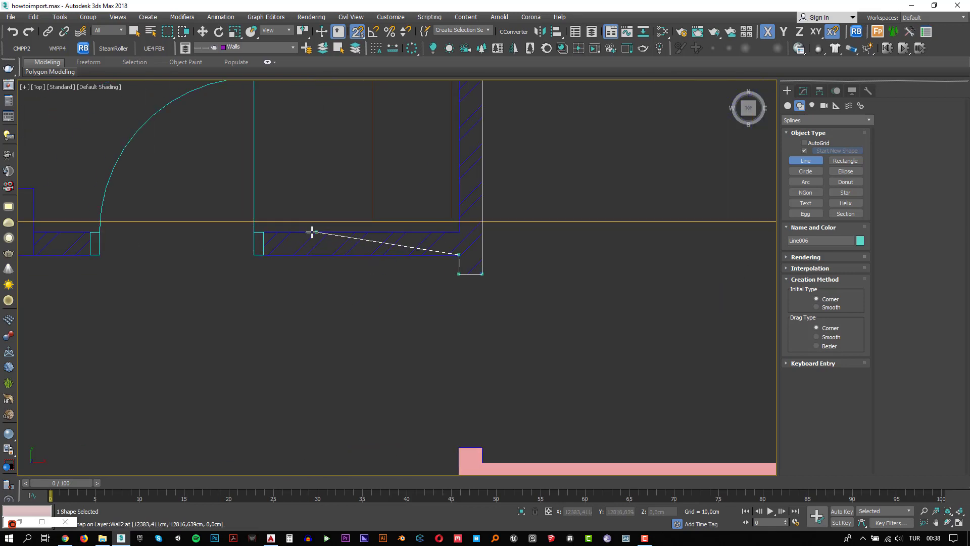
scroll(289, 238, "up", 1)
left_click(266, 234)
left_click(576, 232)
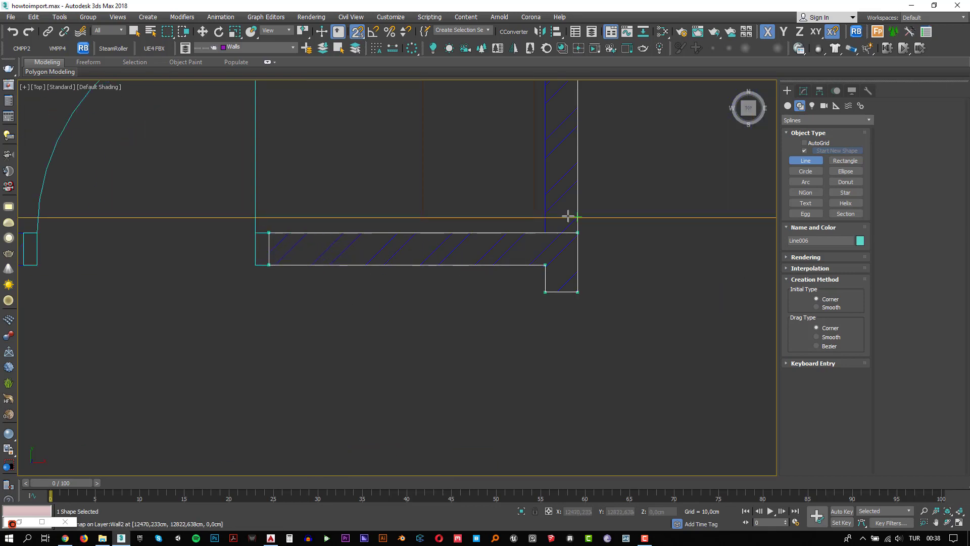
left_click(546, 228)
Continue the outline up the vertical partition's left face and left along the upper exterior wall's inner face to the window
scroll(502, 254, "down", 2)
middle_click_drag(470, 145, 327, 319)
scroll(373, 212, "up", 1)
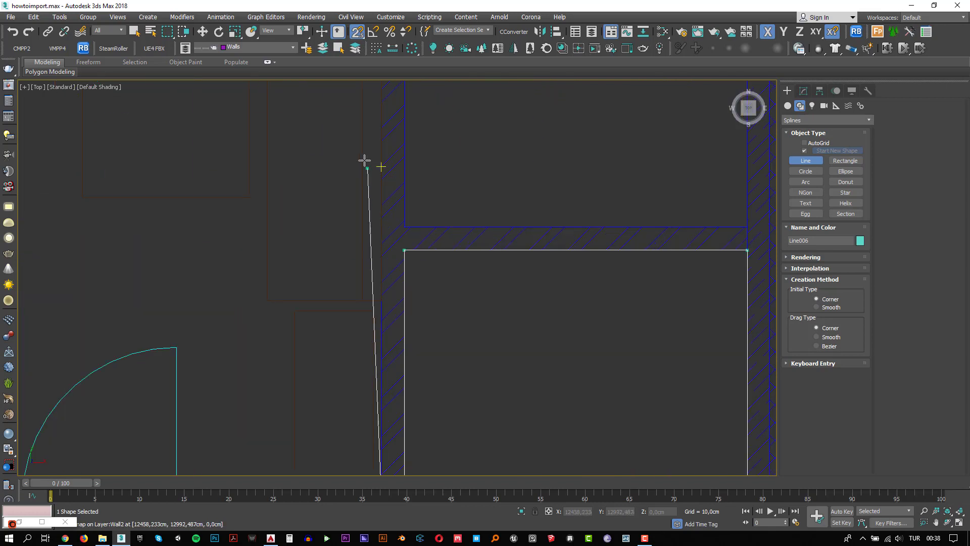
middle_click_drag(351, 123, 314, 310)
middle_click_drag(309, 136, 299, 337)
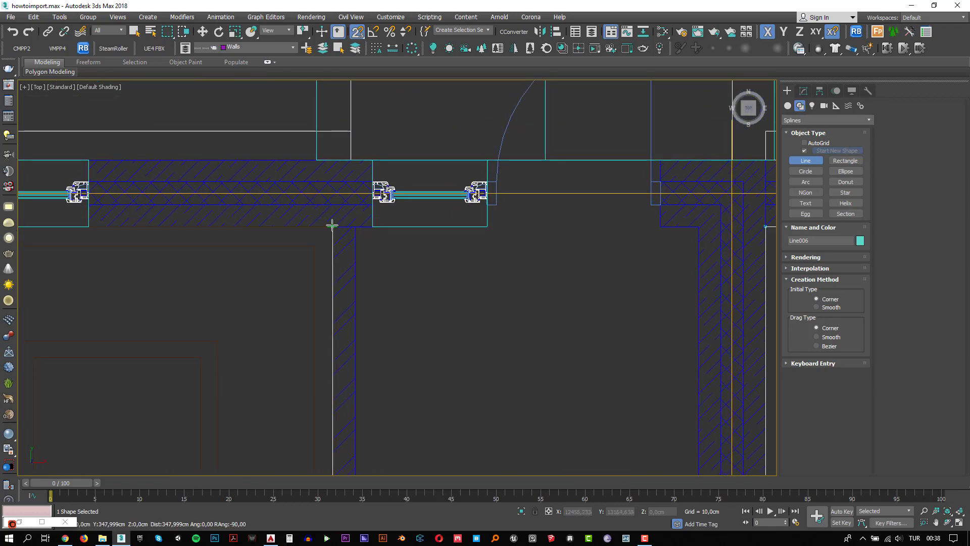
left_click(86, 227)
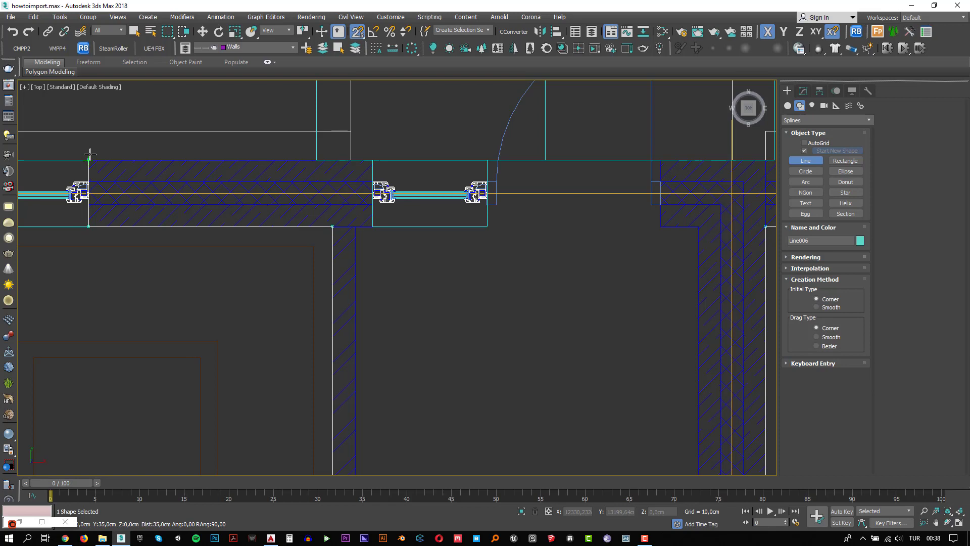
Continue the outline around the exterior wall section between the two windows and down the vertical partition's right face to the horizontal partition
left_click(208, 174)
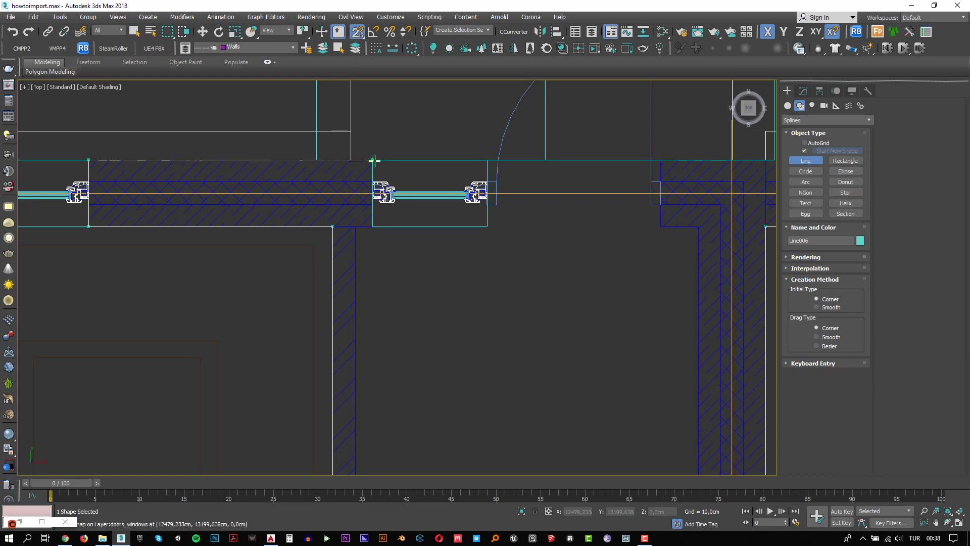
left_click(356, 224)
middle_click_drag(398, 372, 330, 107)
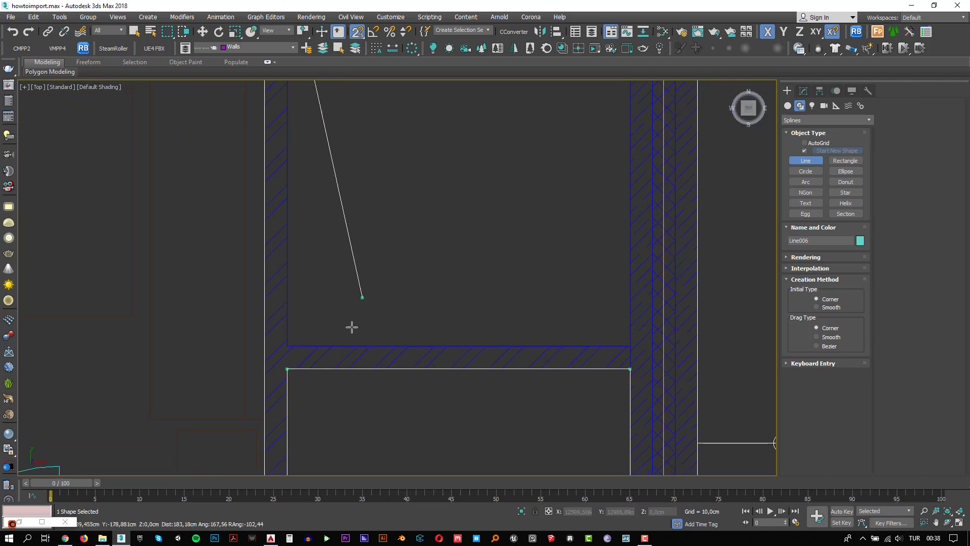
left_click(292, 344)
Continue the outline along the horizontal partition's upper face, up the thick wall's left face and around the wall end beside the exterior door
scroll(577, 312, "down", 2)
middle_click_drag(567, 173, 498, 306)
scroll(523, 268, "up", 3)
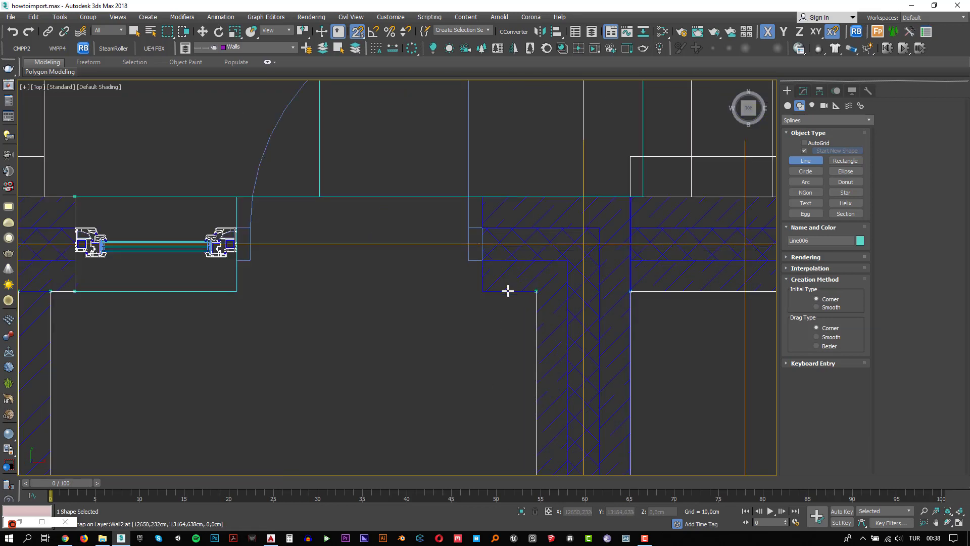
left_click(484, 196)
Continue the outline along the upper exterior wall's outer face and around its right corner, close the spline and extrude it 300 cm
scroll(492, 231, "down", 3)
middle_click_drag(658, 238, 240, 260)
middle_click_drag(622, 247, 310, 253)
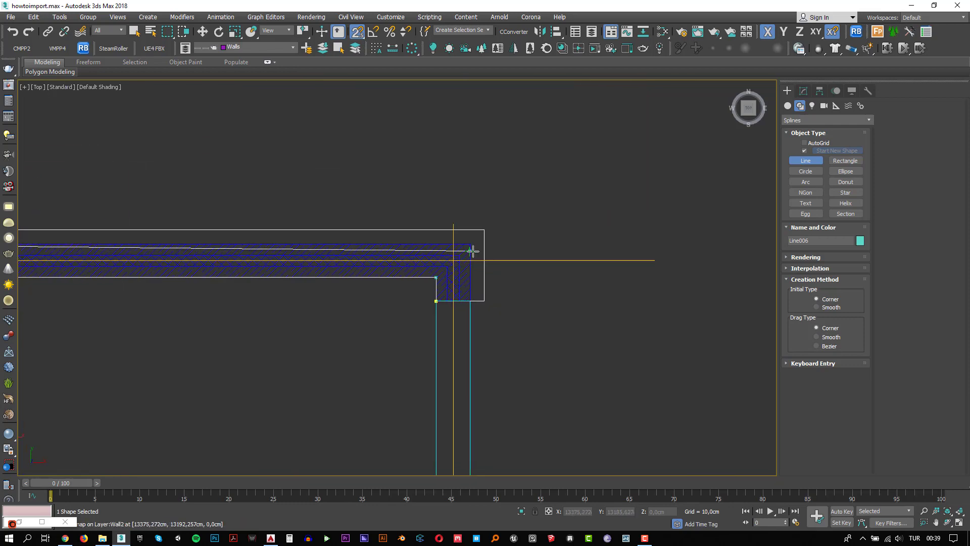
scroll(473, 251, "up", 3)
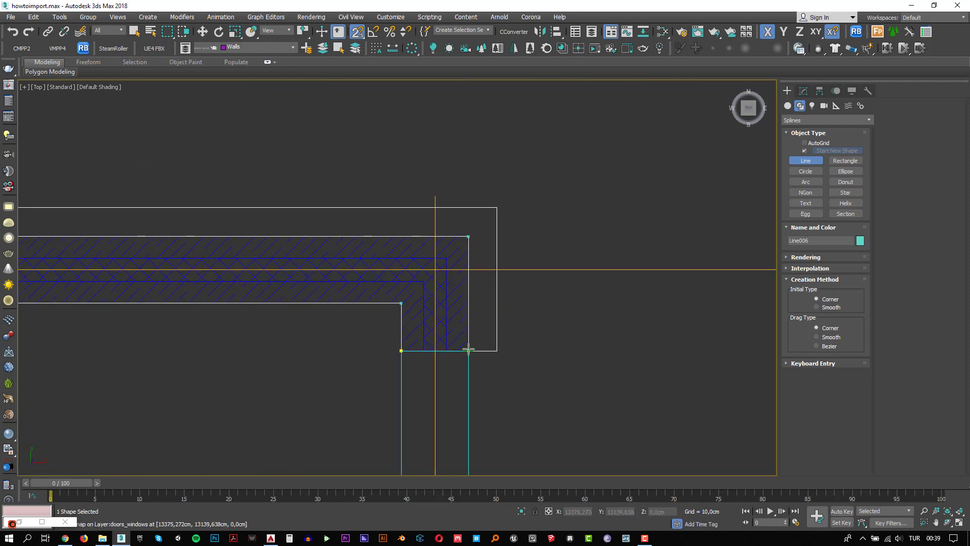
left_click(401, 355)
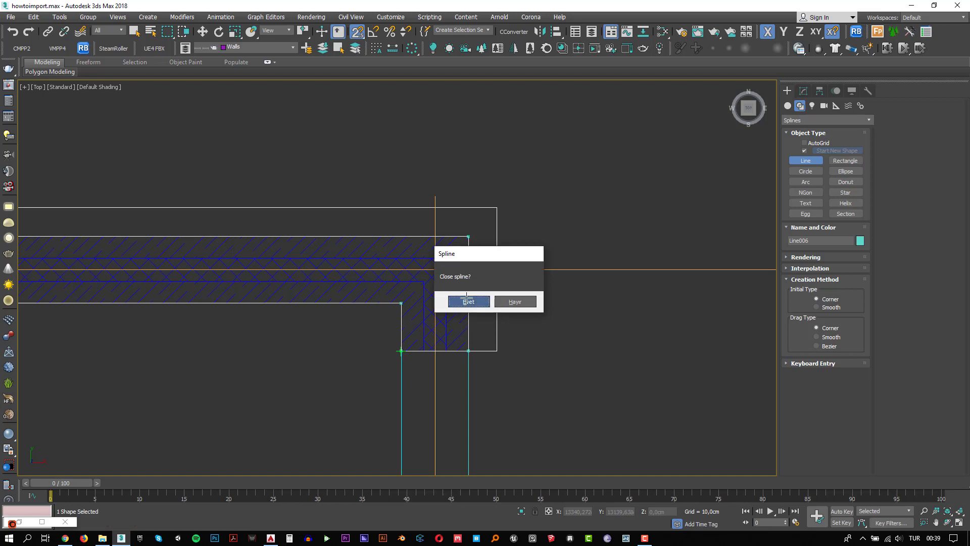
left_click(461, 298)
left_click(809, 90)
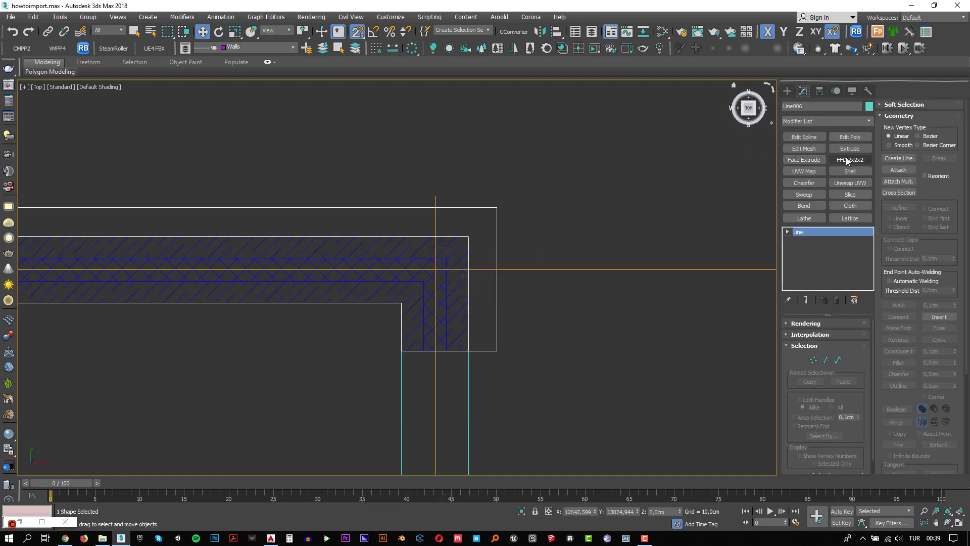
left_click(850, 148)
Start a new spline across the upper exterior wall's end left of the window and trace its outer face to the upper-left corner
scroll(410, 295, "down", 10)
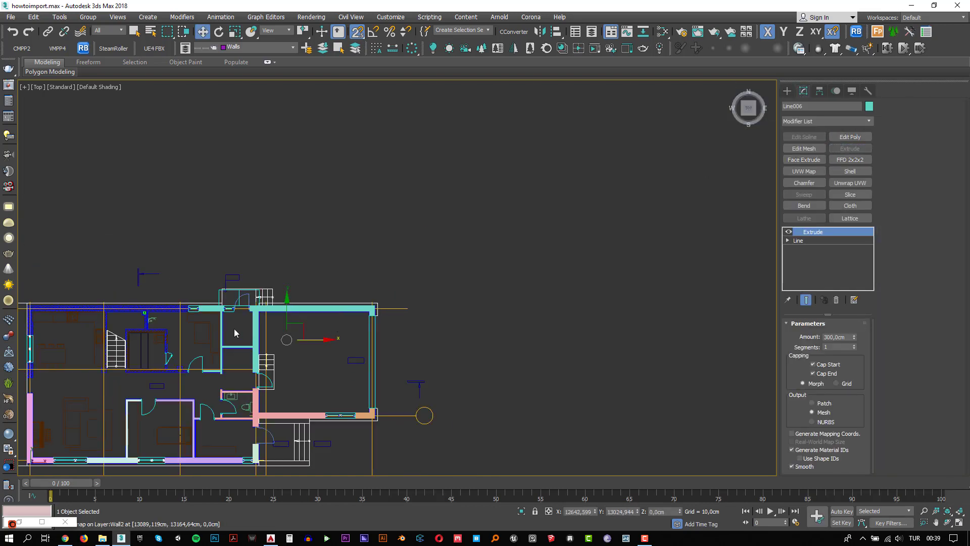
scroll(438, 278, "up", 4)
scroll(463, 279, "up", 3)
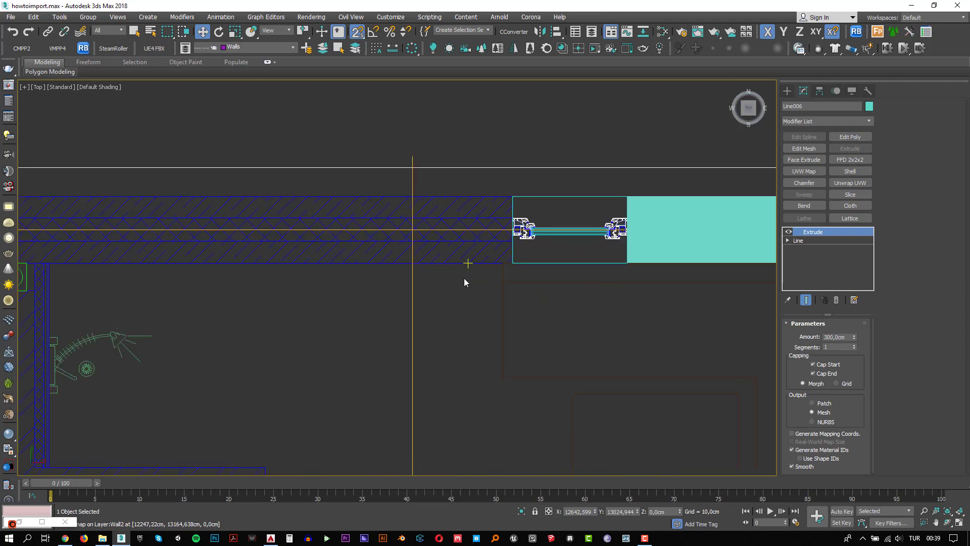
left_click(787, 91)
left_click(806, 161)
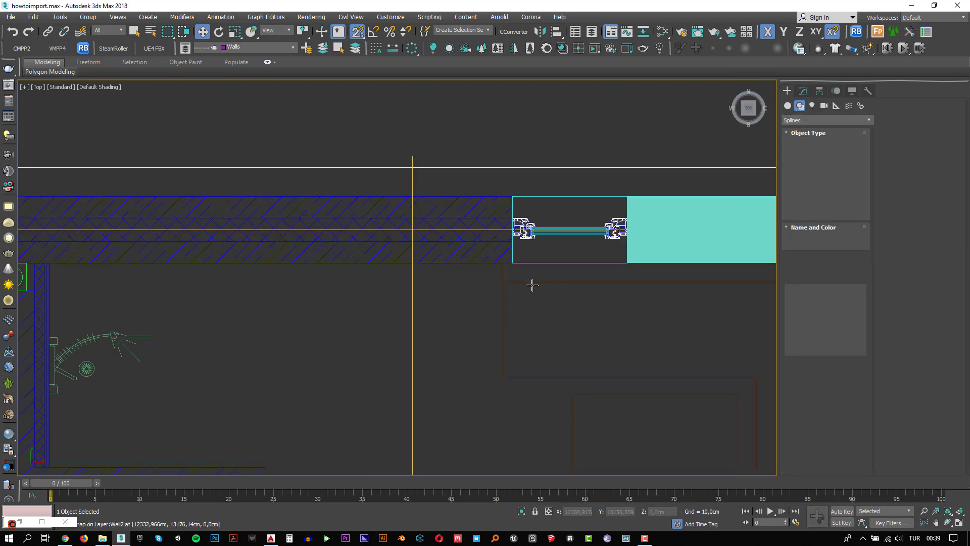
left_click(513, 262)
left_click(517, 193)
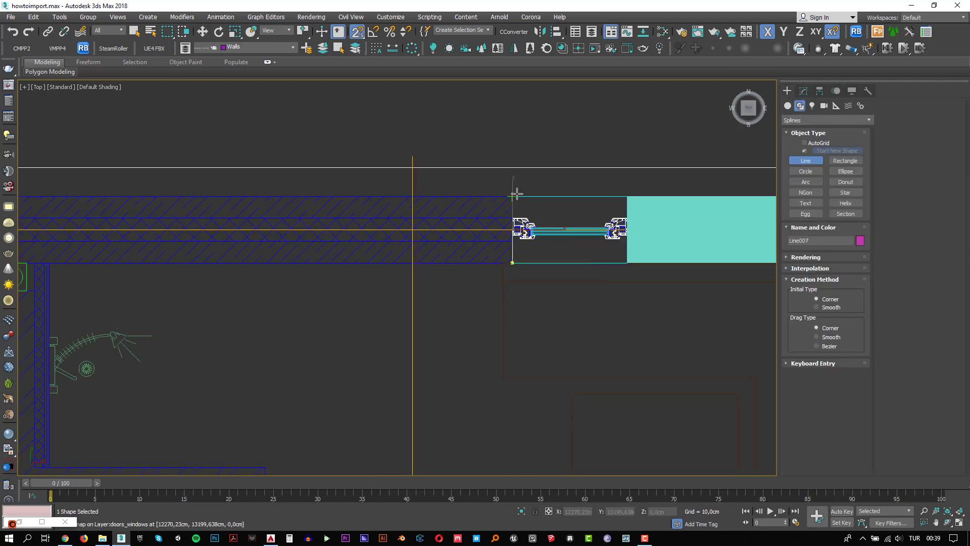
scroll(456, 260, "down", 4)
middle_click_drag(223, 245, 591, 224)
scroll(387, 216, "up", 4)
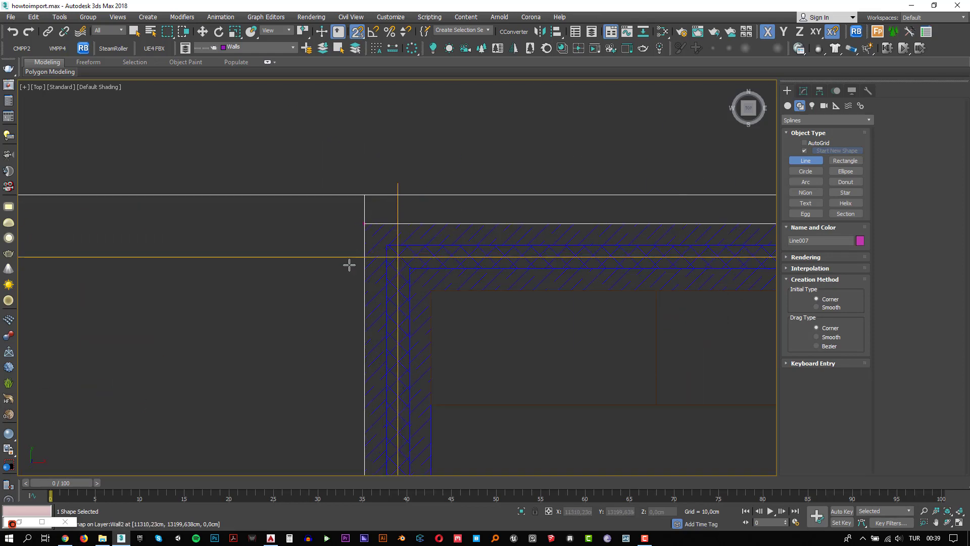
Continue the outline down the left exterior wall's outer face to the window and across the wall's thickness
scroll(344, 309, "down", 4)
scroll(335, 356, "up", 3)
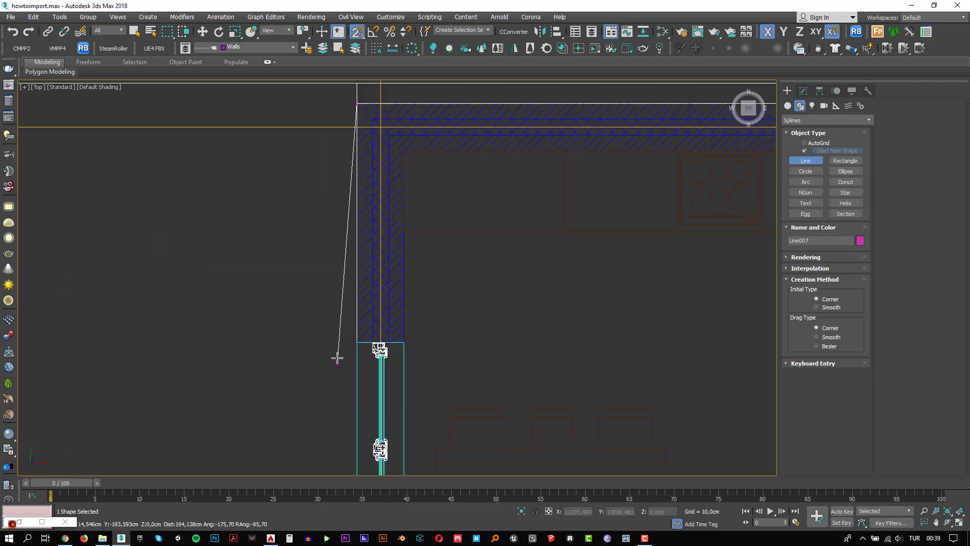
scroll(354, 345, "up", 4)
left_click(364, 332)
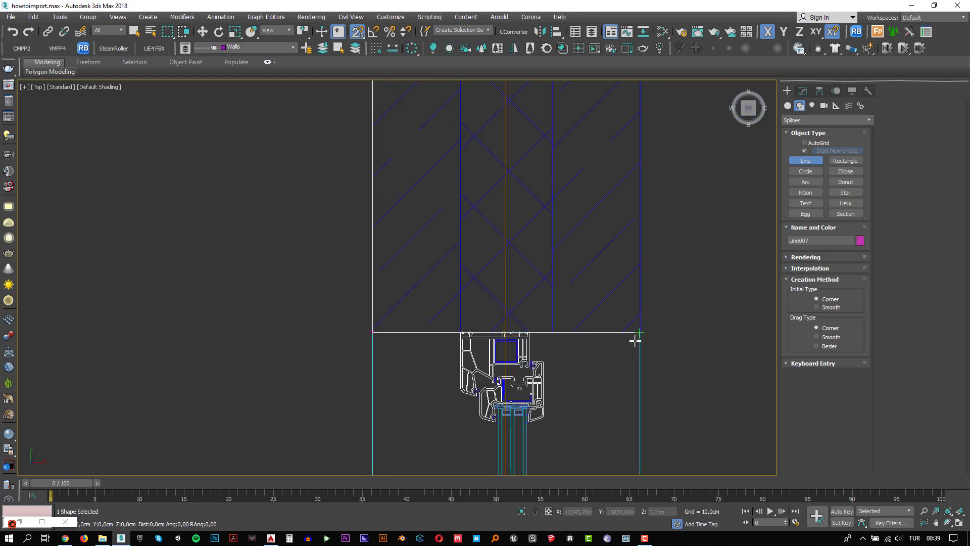
Continue the outline from the window up the left exterior wall's inner face to the upper-left interior corner
left_click(636, 341)
scroll(632, 354, "down", 4)
middle_click_drag(576, 261, 406, 378)
scroll(467, 206, "up", 2)
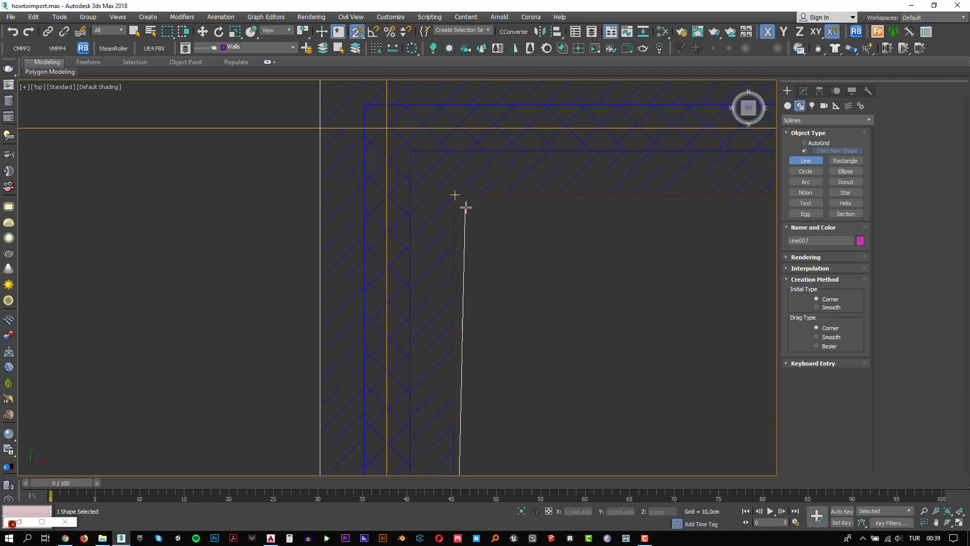
scroll(466, 208, "up", 2)
left_click(444, 180)
Continue the outline along the upper exterior wall's inner face and down the stair partition's left face to the square column
scroll(437, 254, "down", 7)
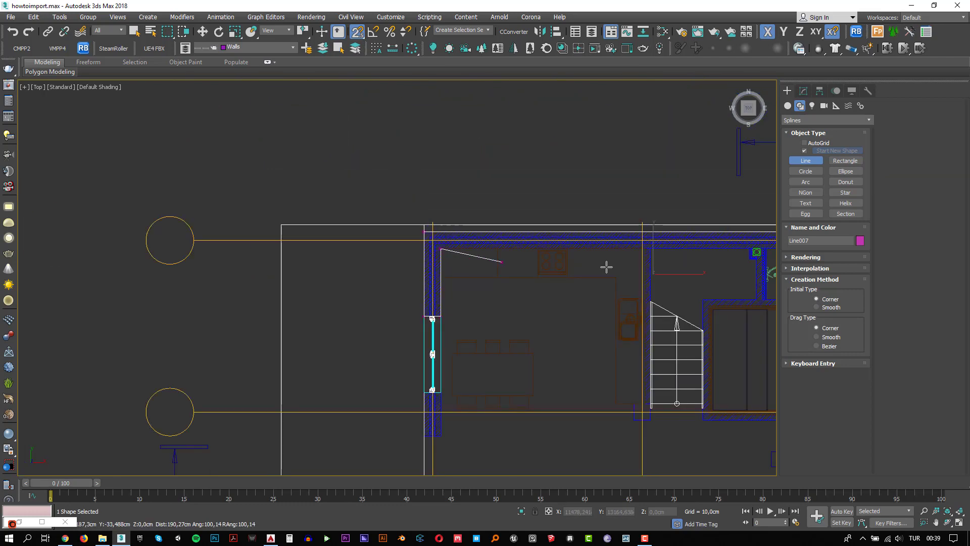
scroll(465, 266, "up", 3)
scroll(446, 253, "up", 4)
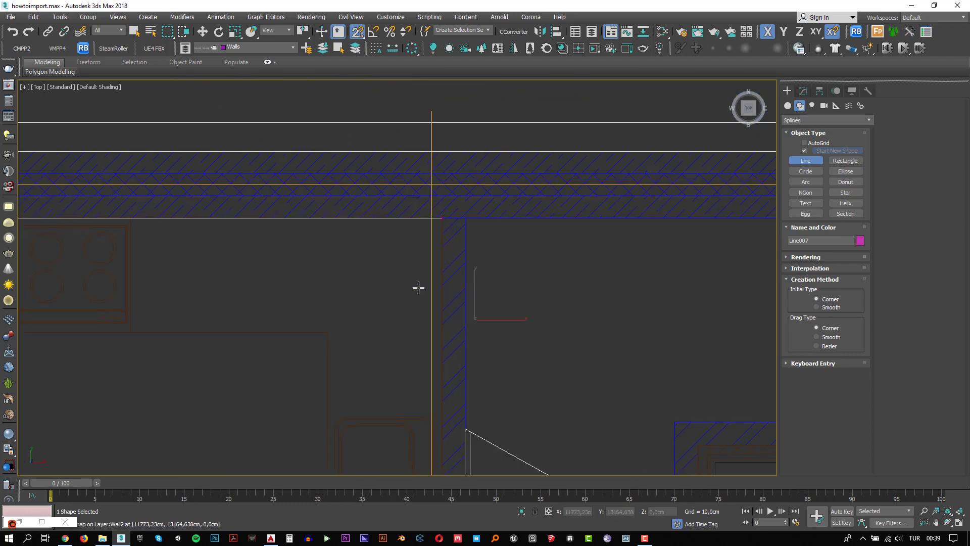
middle_click_drag(410, 394, 363, 149)
middle_click_drag(377, 334, 365, 139)
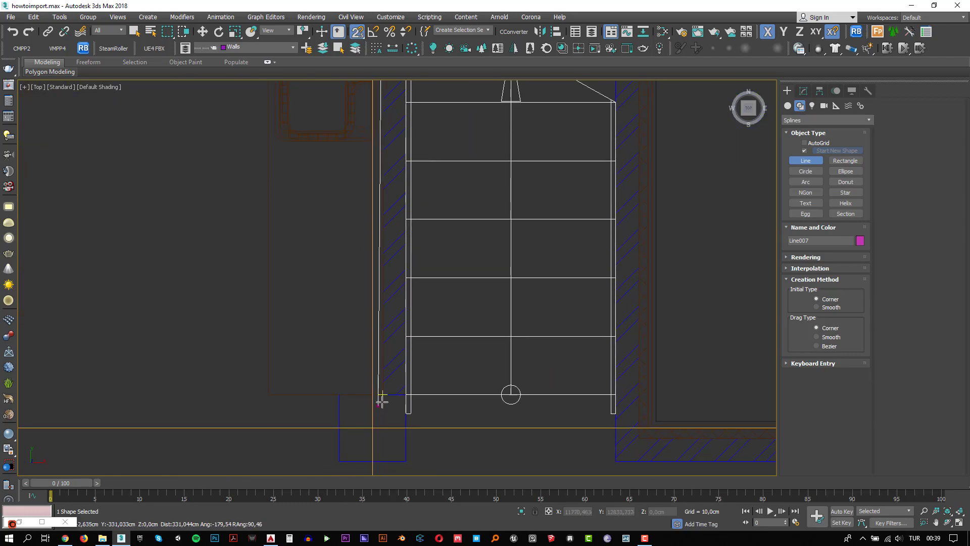
middle_click_drag(359, 399, 364, 262)
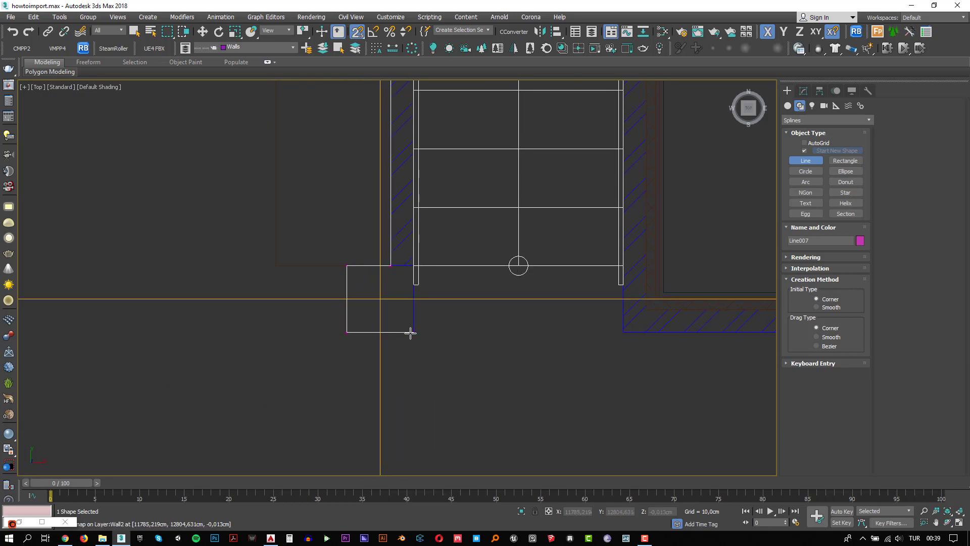
Continue the outline around the square column and up the stair partition's right face to the upper exterior wall
middle_click_drag(413, 172, 379, 355)
scroll(379, 354, "down", 3)
middle_click_drag(382, 111, 356, 260)
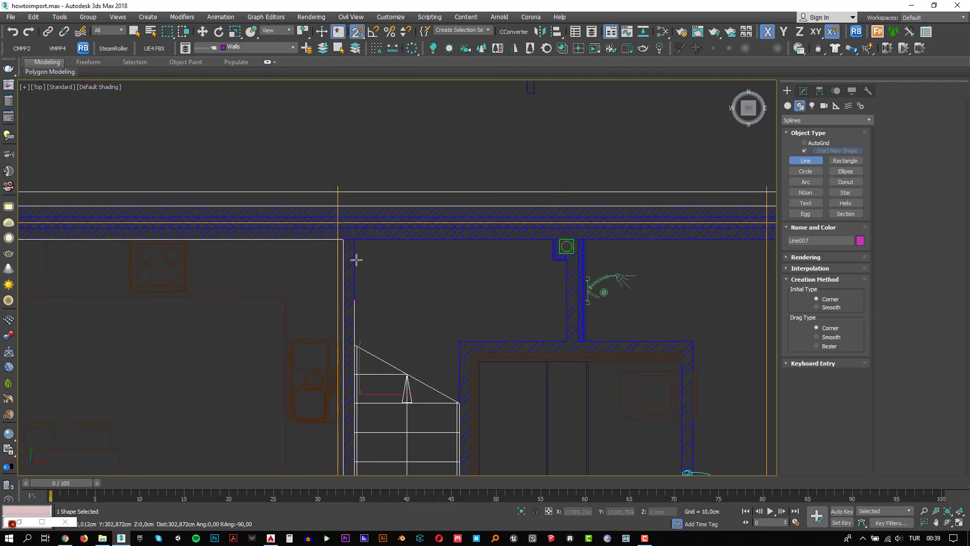
scroll(363, 250, "up", 3)
left_click(353, 233)
Continue the outline along the upper exterior wall's inner face above the stairs and around the small shaft enclosure
middle_click_drag(666, 276, 335, 259)
scroll(409, 220, "up", 3)
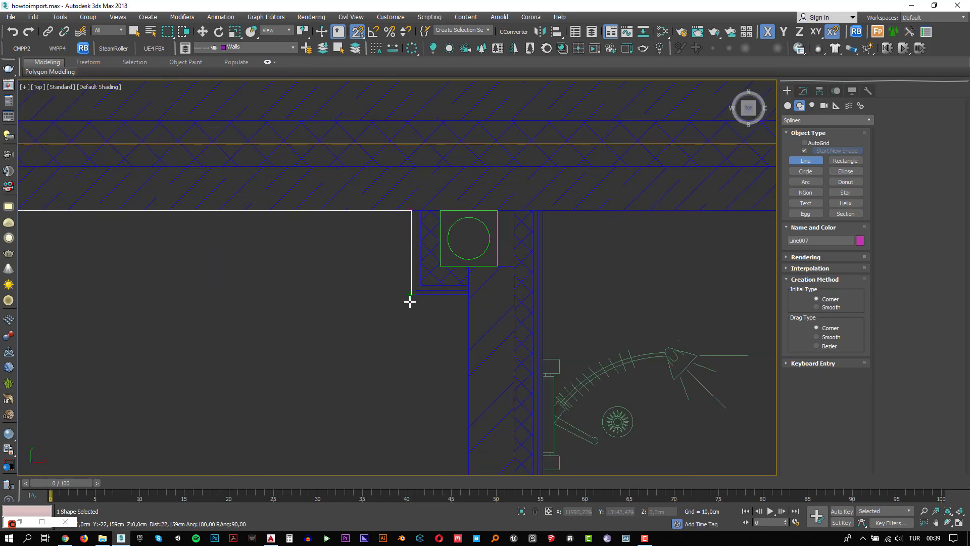
left_click(463, 295)
scroll(429, 351, "down", 3)
middle_click_drag(429, 351, 429, 223)
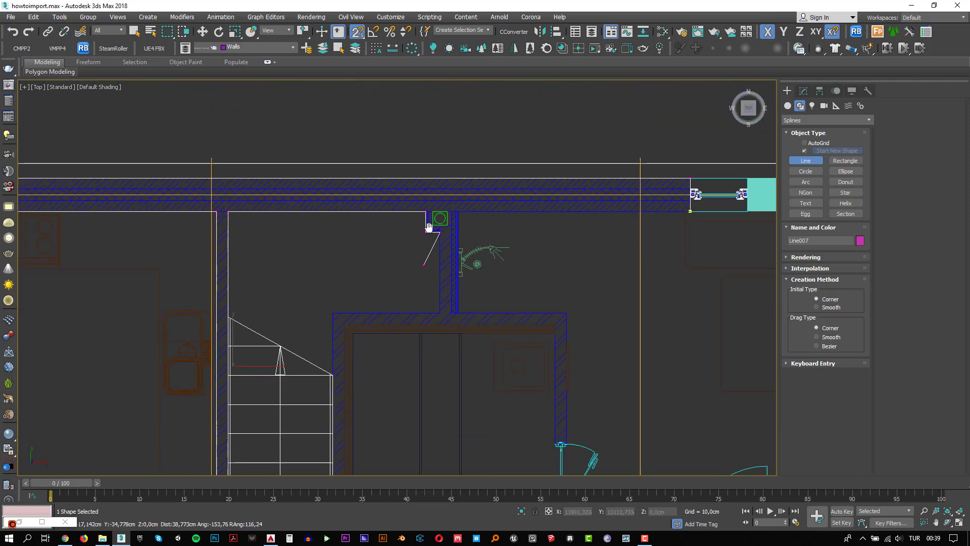
Continue the outline down the short partition and around the enclosed room's upper-left outer corner to its lower-left outer corner
scroll(436, 277, "up", 3)
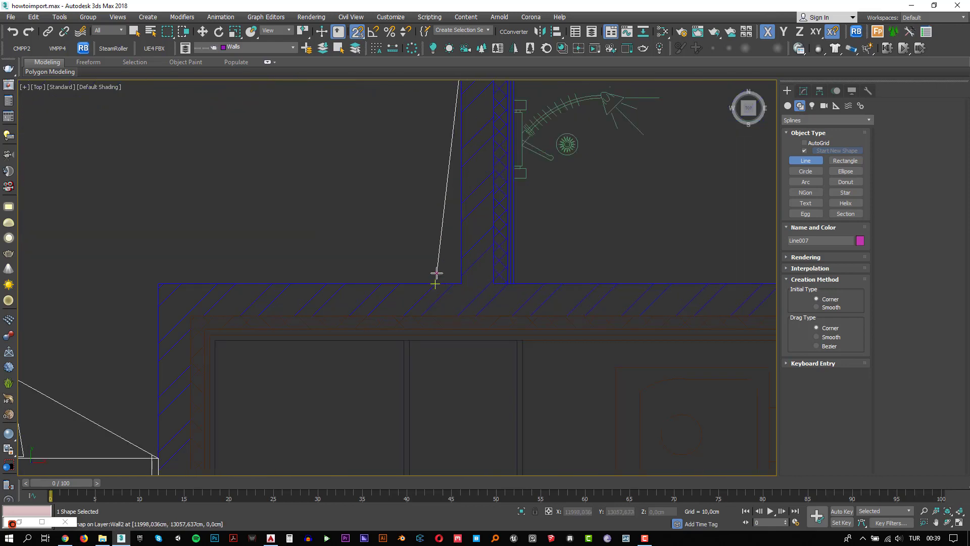
left_click(154, 283)
middle_click_drag(145, 389, 225, 142)
middle_click_drag(253, 396, 287, 151)
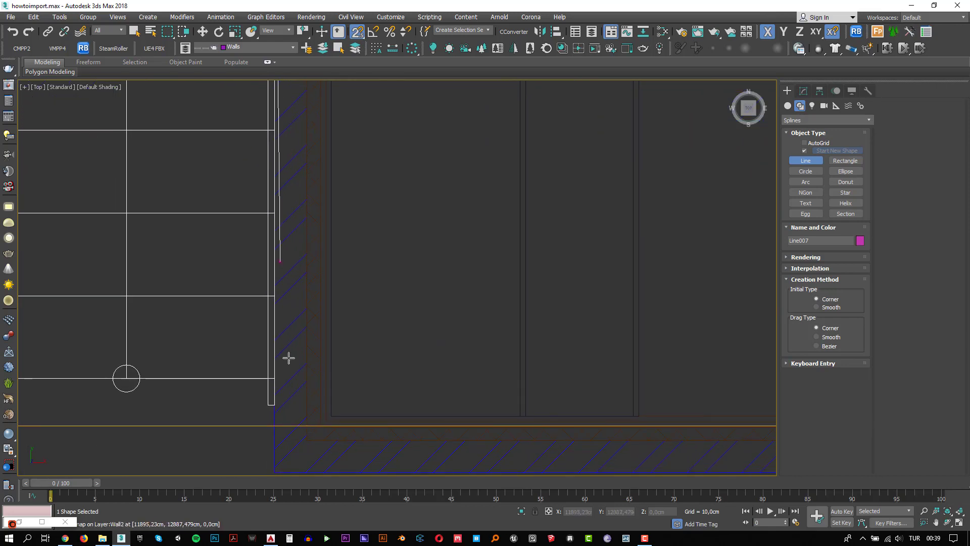
middle_click_drag(306, 400, 249, 163)
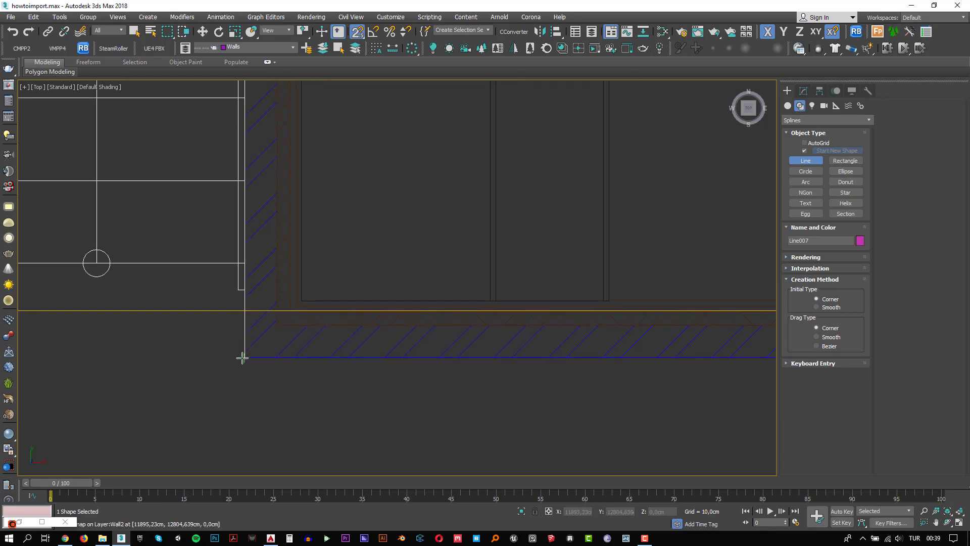
left_click(243, 358)
Continue the outline along the lower partition's outer face and back around its door-side end and column to the room's lower-right interior corner
scroll(243, 358, "down", 3)
scroll(454, 376, "up", 4)
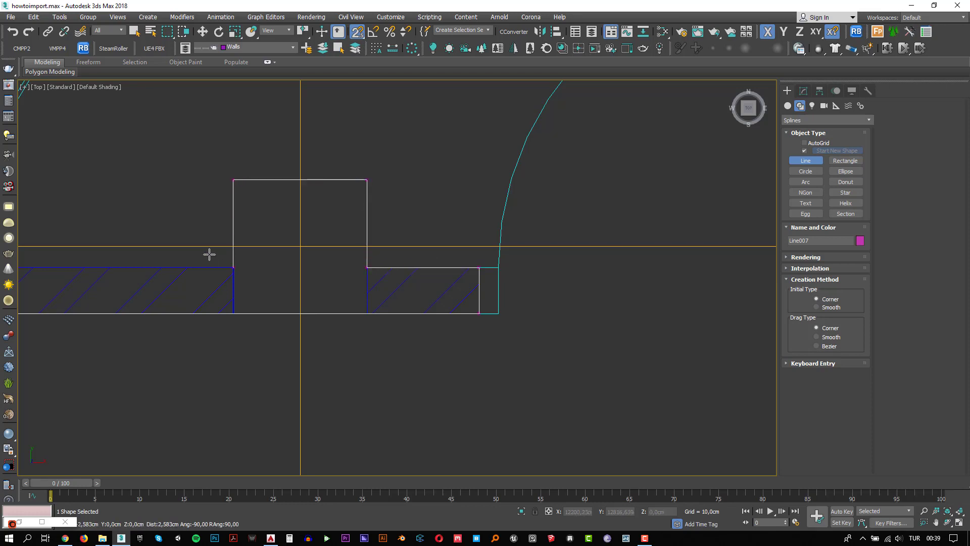
middle_click_drag(107, 196, 616, 229)
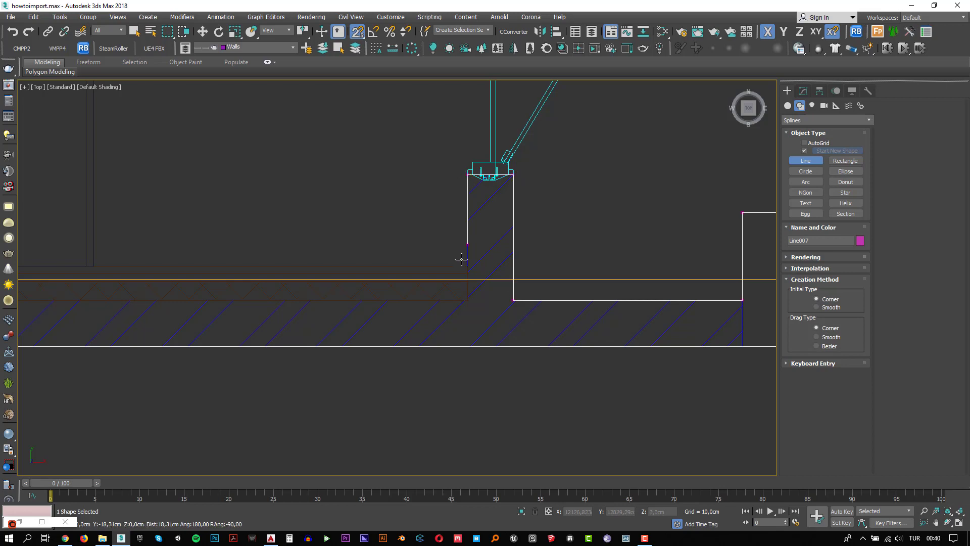
left_click(469, 298)
Continue the outline along the enclosed room's lower inner face and up its left inner face to the upper-left interior corner
middle_click_drag(104, 229, 419, 251)
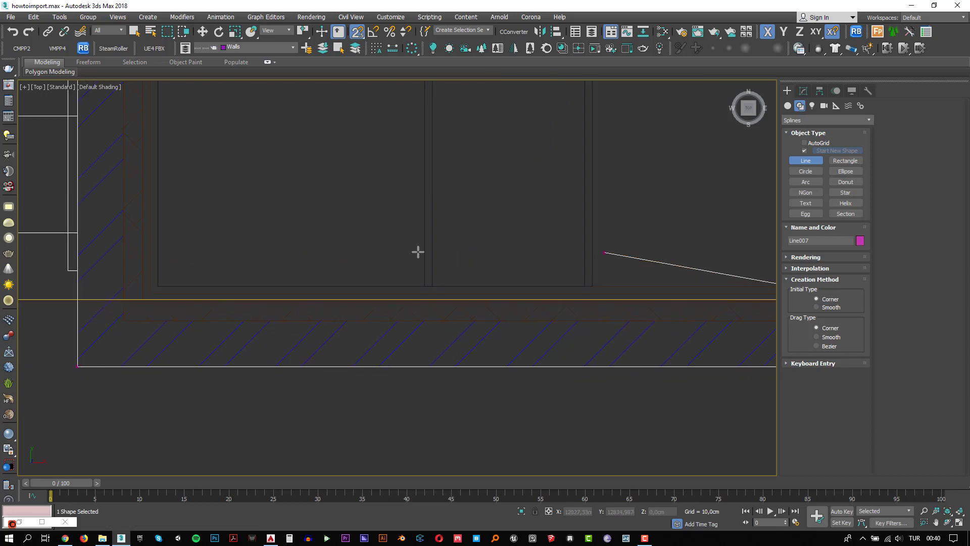
left_click(126, 322)
scroll(134, 292, "down", 4)
scroll(152, 172, "up", 6)
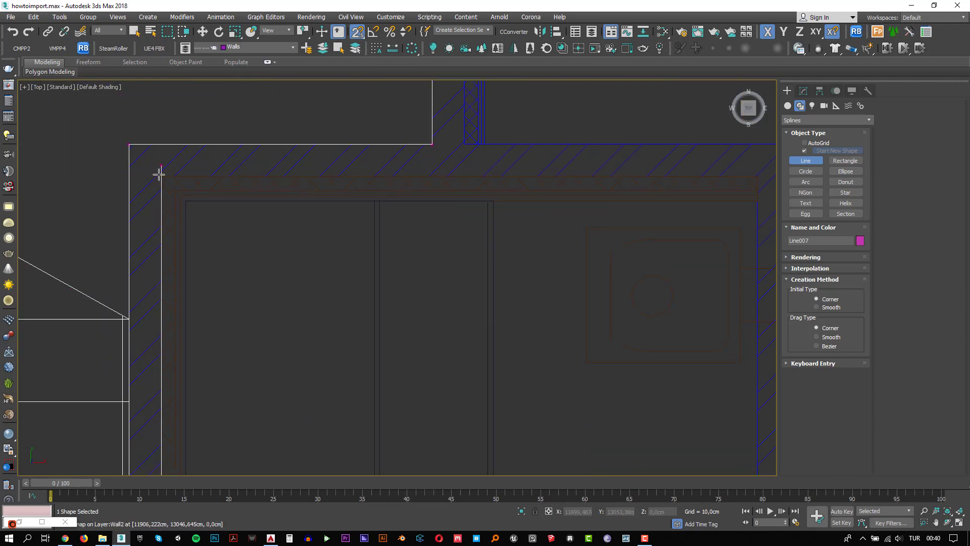
left_click(159, 175)
Continue the outline along the enclosed room's upper and right inner faces, around the door jamb and up to the upper-right outer corner
middle_click_drag(654, 199, 357, 210)
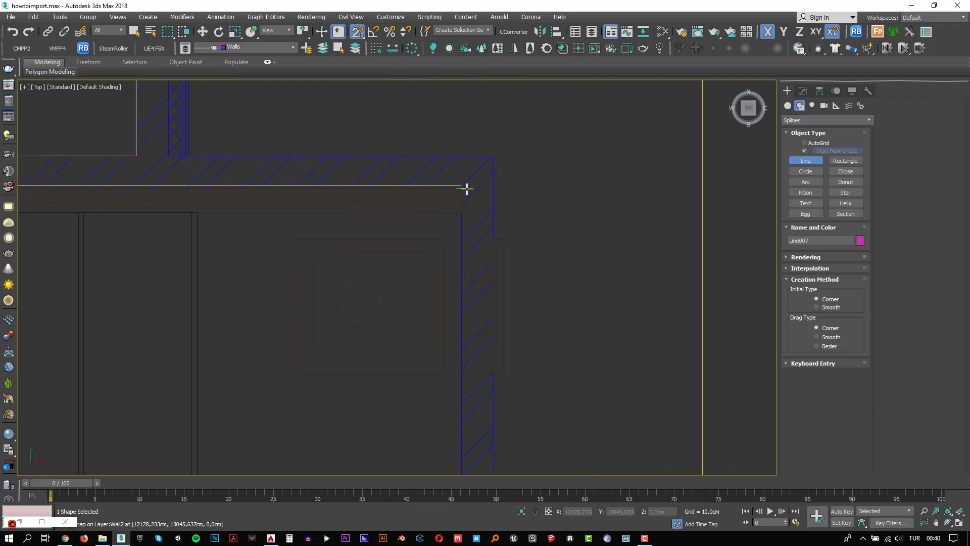
middle_click_drag(426, 306, 364, 219)
scroll(364, 212, "up", 5)
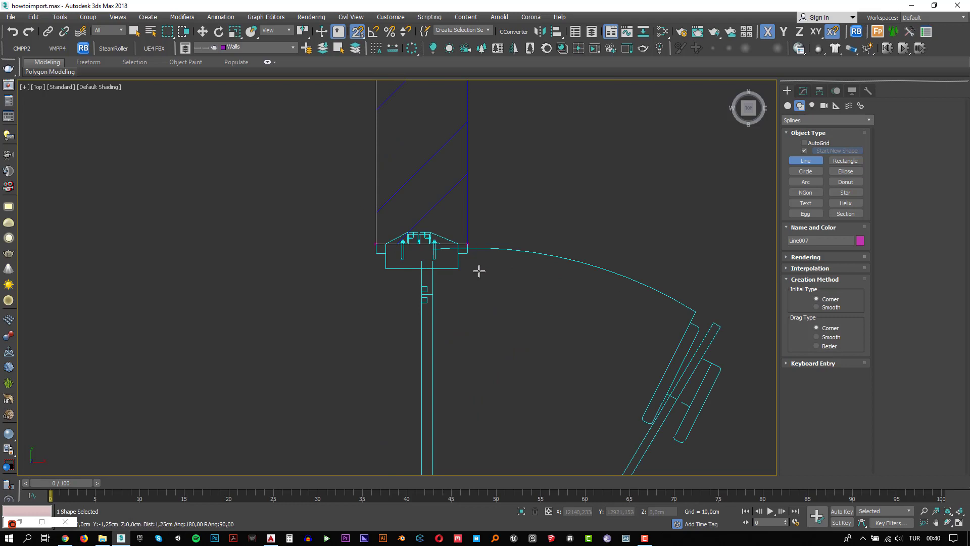
scroll(479, 271, "down", 4)
middle_click_drag(517, 130, 472, 304)
scroll(450, 215, "up", 5)
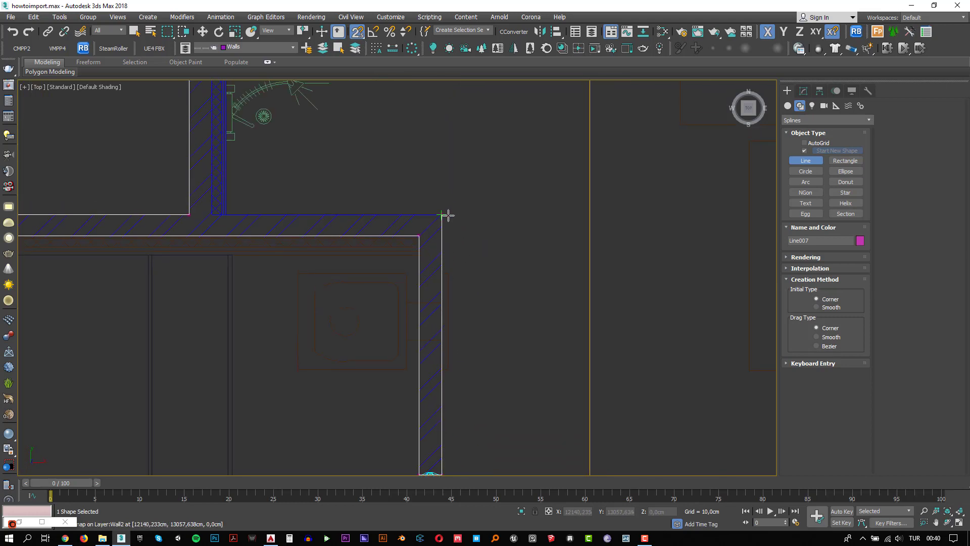
Continue the outline along the enclosed room's upper outer face and up the short partition's right face to the upper exterior wall
middle_click_drag(235, 208, 269, 379)
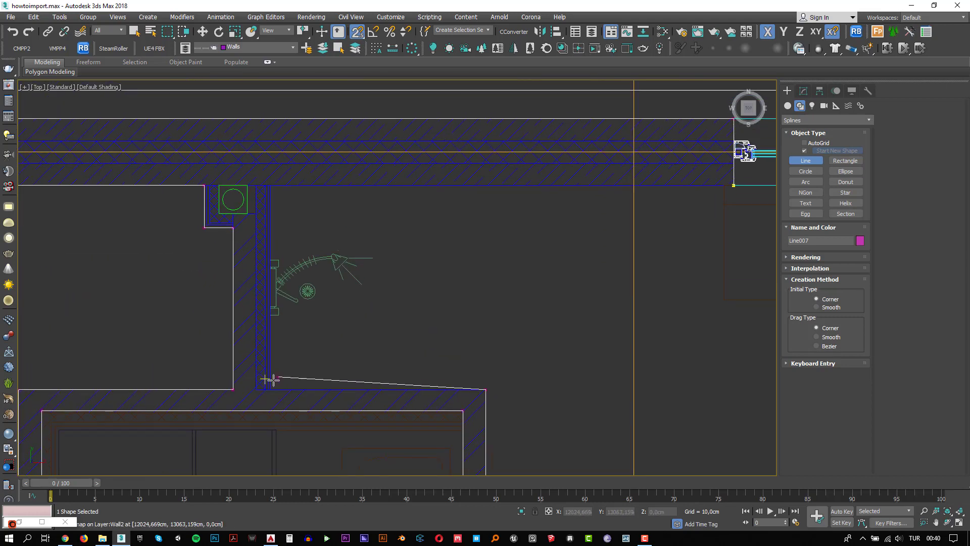
scroll(260, 387, "up", 4)
left_click(235, 375)
scroll(235, 375, "down", 3)
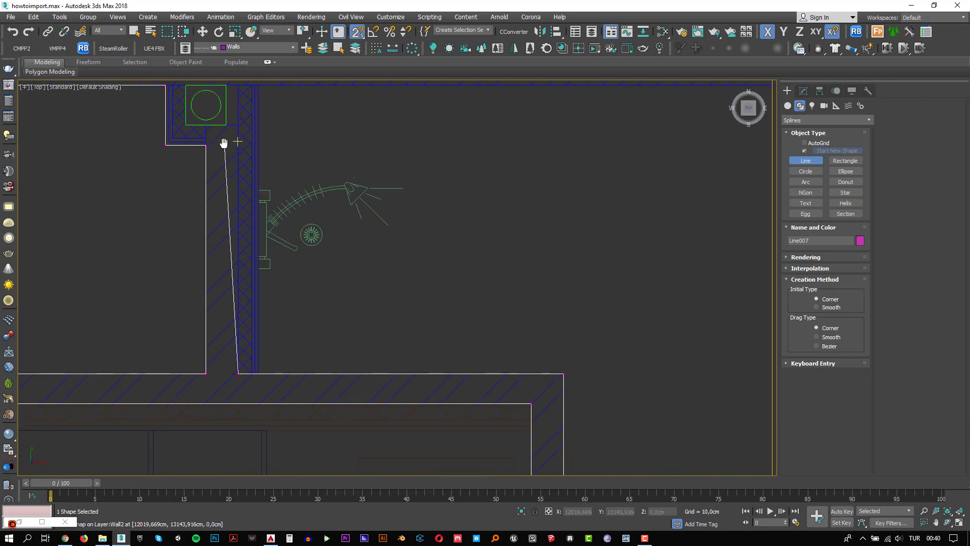
middle_click_drag(223, 143, 183, 305)
scroll(189, 242, "up", 3)
left_click(205, 257)
Finish the outline along the upper exterior wall's inner face to the window, close the spline and extrude it 300 cm
scroll(215, 270, "down", 4)
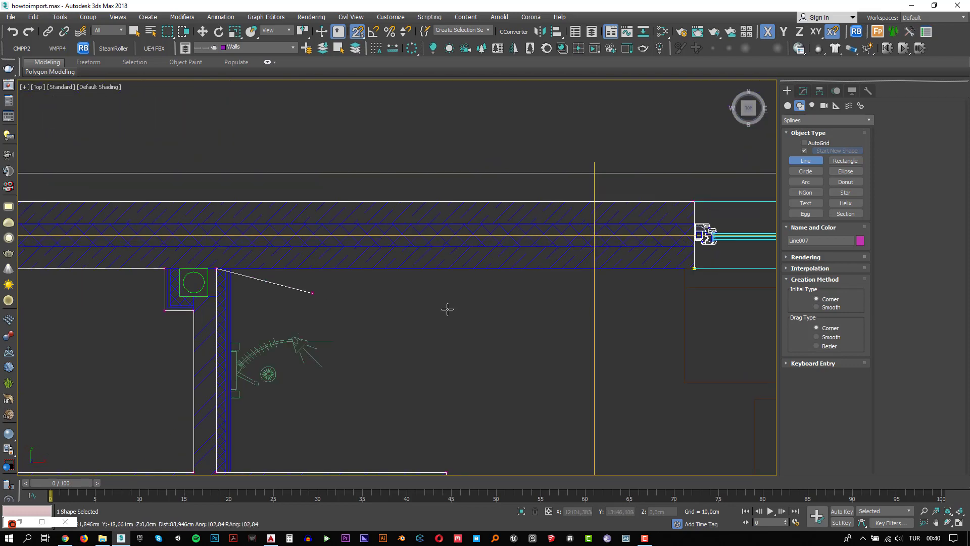
middle_click_drag(476, 303, 202, 272)
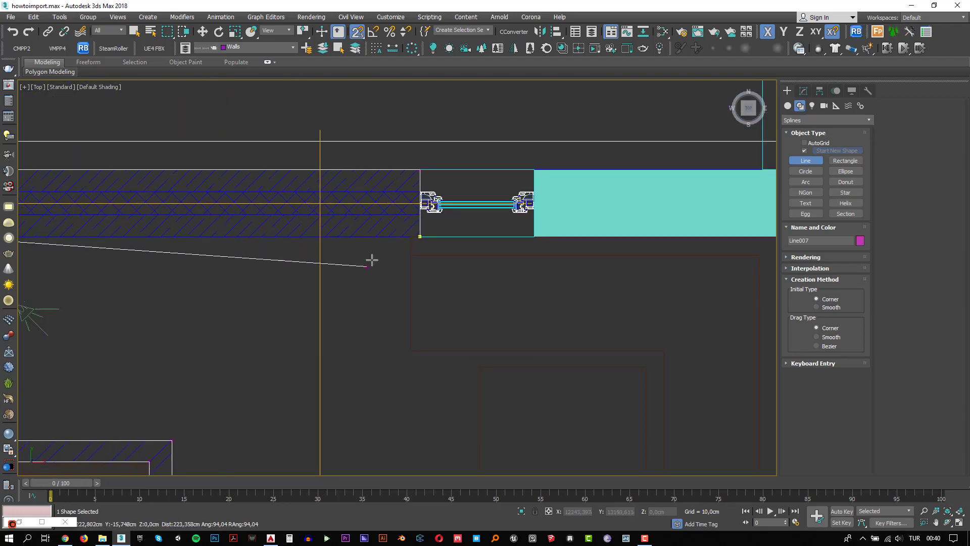
left_click(420, 238)
left_click(468, 302)
left_click(803, 92)
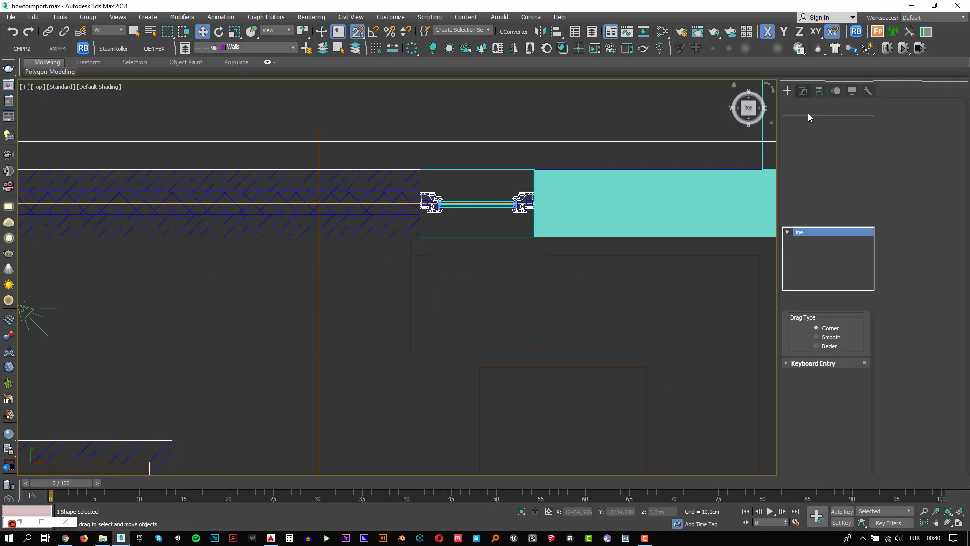
left_click(850, 148)
scroll(480, 317, "down", 4)
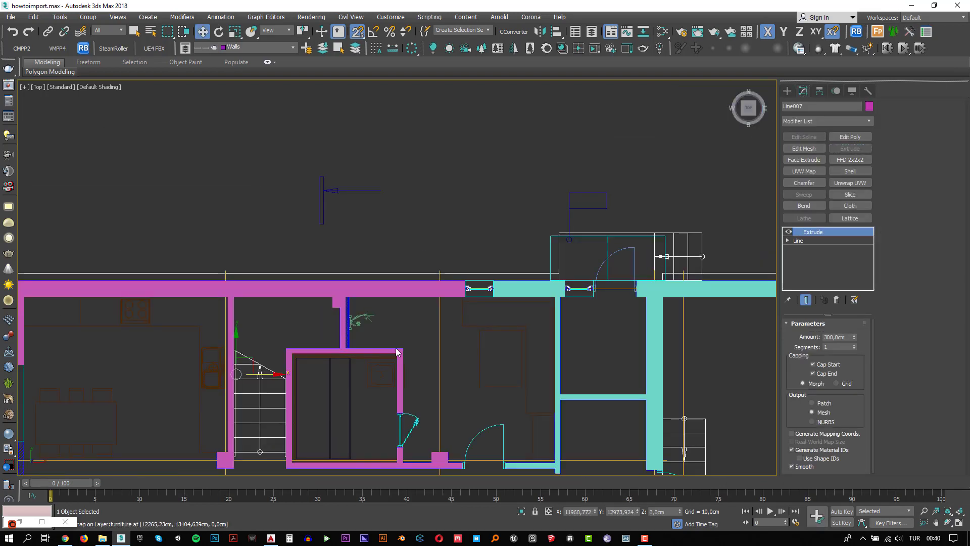
Draw a rectangle about 35 by 91 cm over the wall segment below the left exterior window and extrude it 300 cm
middle_click_drag(382, 362, 524, 233)
scroll(490, 269, "down", 1)
scroll(250, 325, "up", 4)
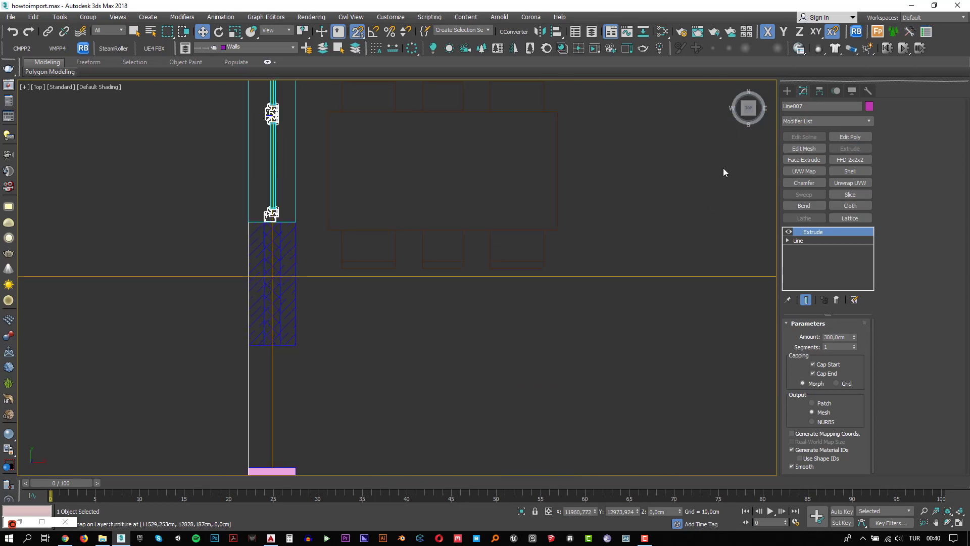
left_click(792, 92)
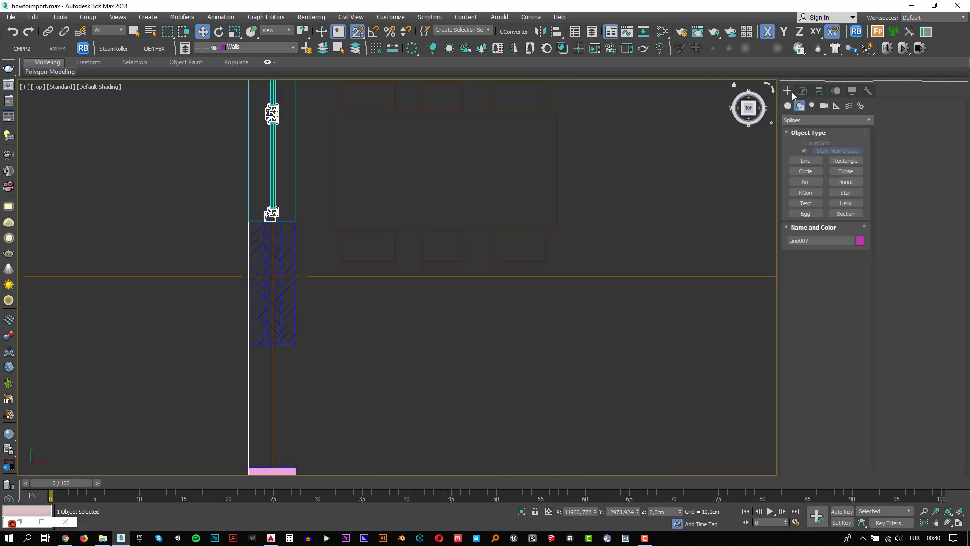
left_click(846, 160)
mouse_move(296, 346)
left_mouse_down()
mouse_move(229, 229)
mouse_move(243, 218)
left_mouse_up()
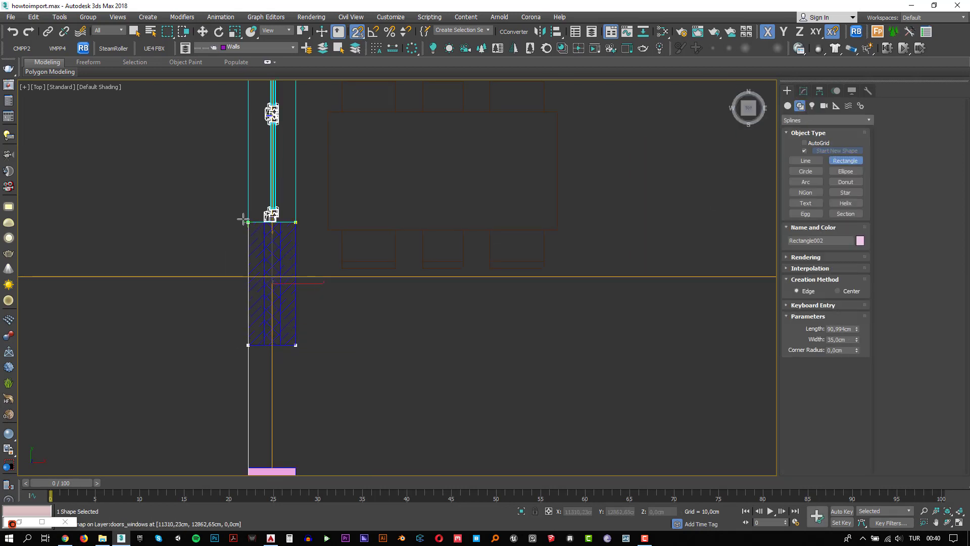
left_click(803, 92)
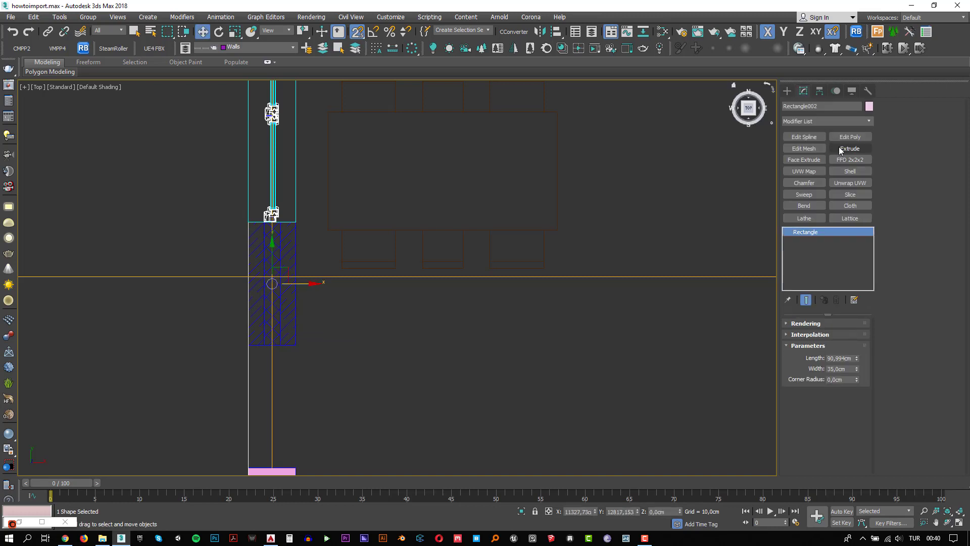
left_click(849, 149)
Check the plan for untraced walls, switch to the perspective view and examine the extruded walls in 3D
scroll(329, 320, "down", 5)
middle_click_drag(351, 347, 328, 299)
scroll(328, 300, "down", 2)
middle_click_drag(564, 311, 379, 325)
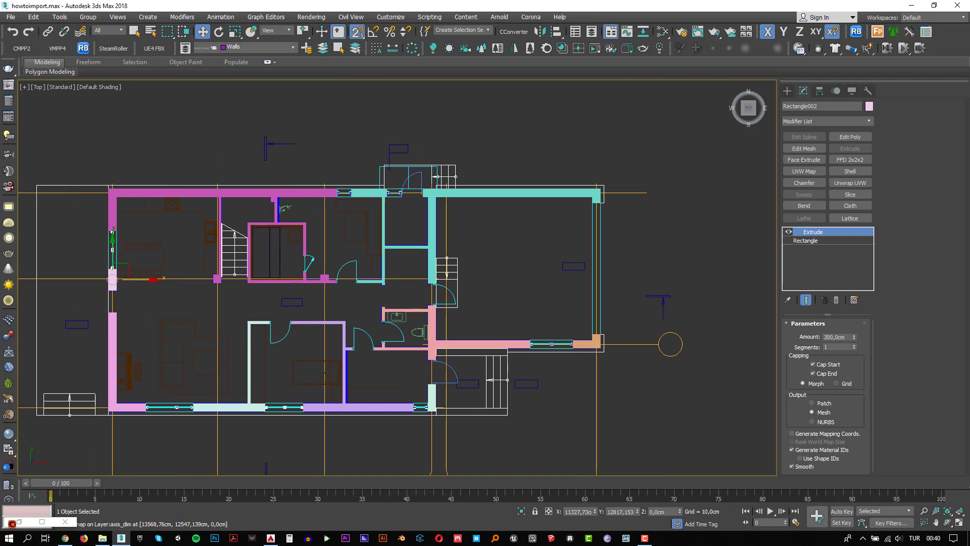
middle_click_drag(401, 317, 447, 277)
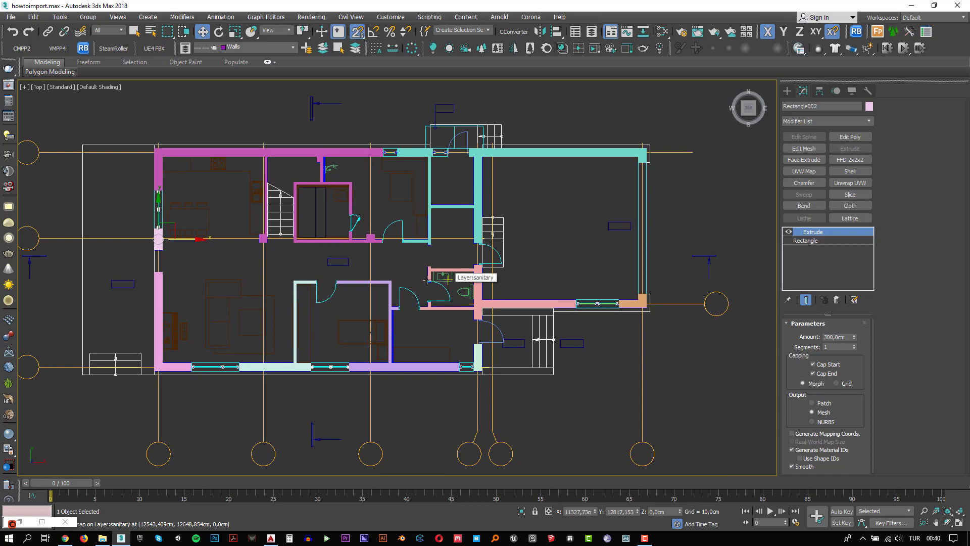
middle_click_drag(386, 290, 388, 270)
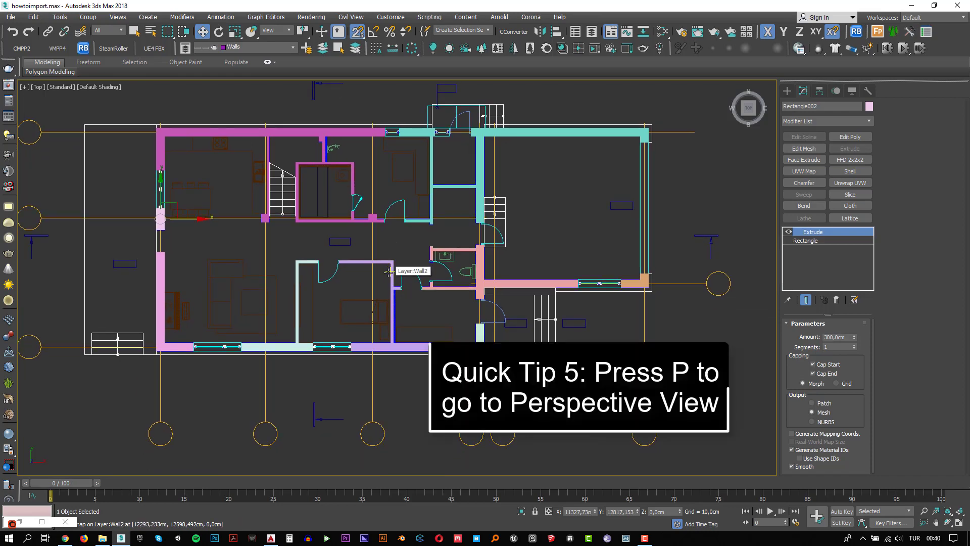
key("p")
key("z")
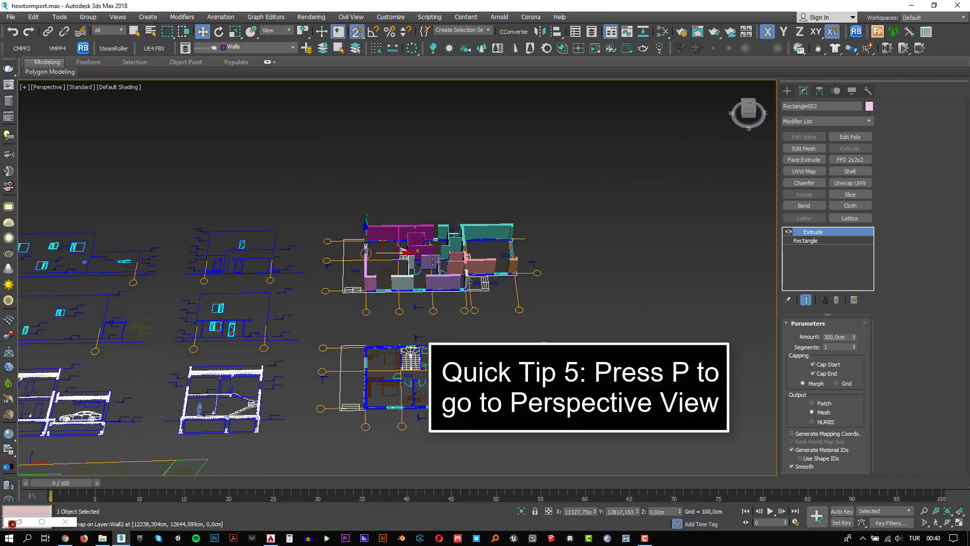
scroll(430, 279, "up", 3)
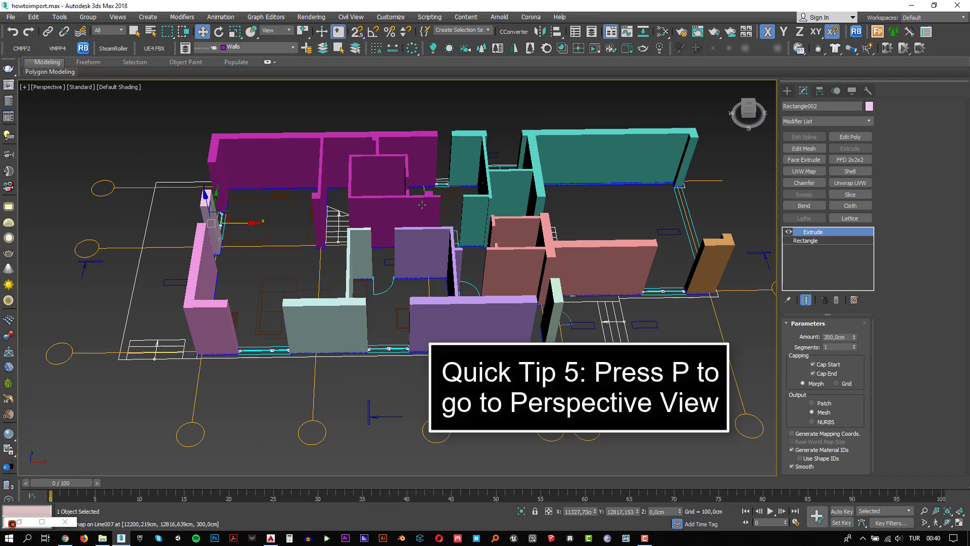
middle_click_drag(436, 192, 346, 208, "alt")
Select the extruded wall objects across the ground-floor plan and assign them all the magenta object colour
left_click(289, 160)
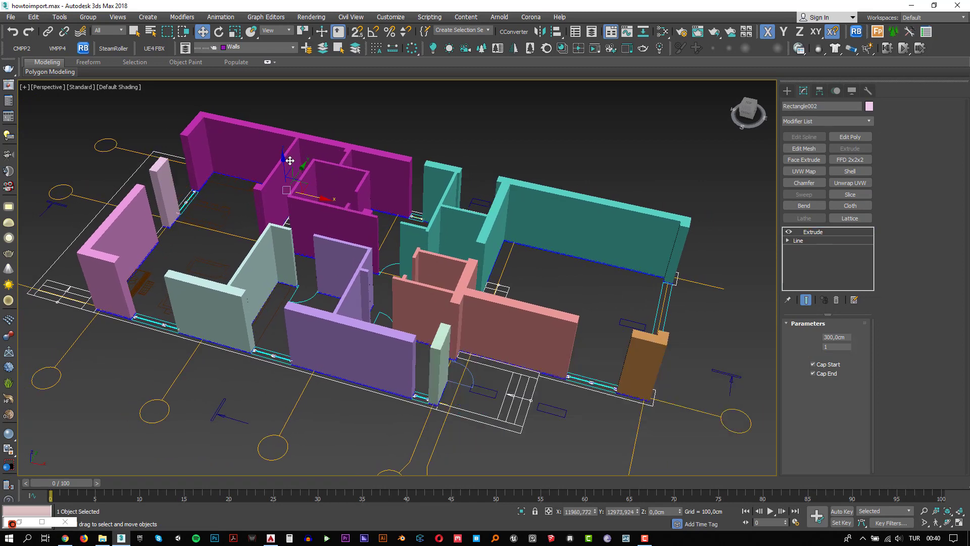
left_click(134, 221, "ctrl")
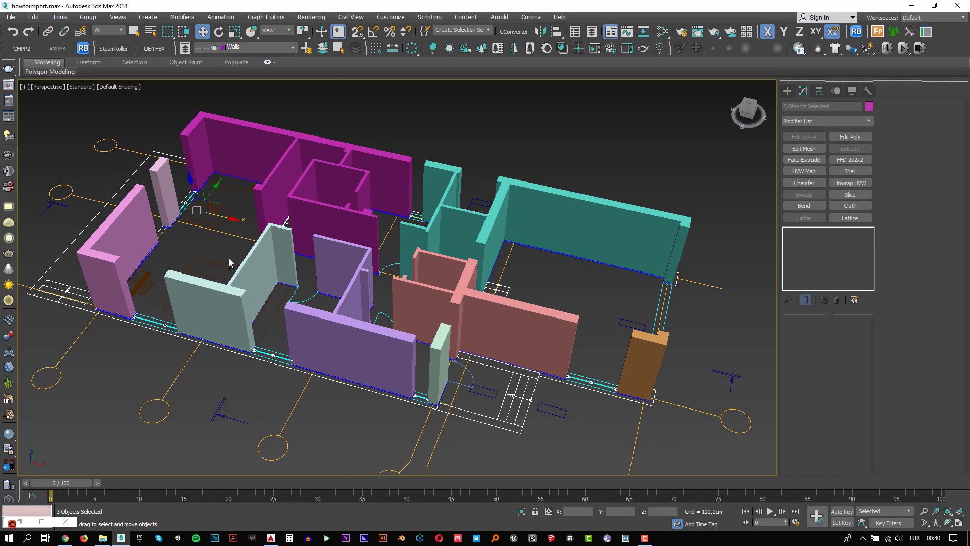
left_click(263, 263, "ctrl")
left_click(430, 308, "ctrl")
left_click(472, 257, "ctrl")
left_click(439, 344, "ctrl")
left_click(642, 349, "ctrl")
left_click(869, 106)
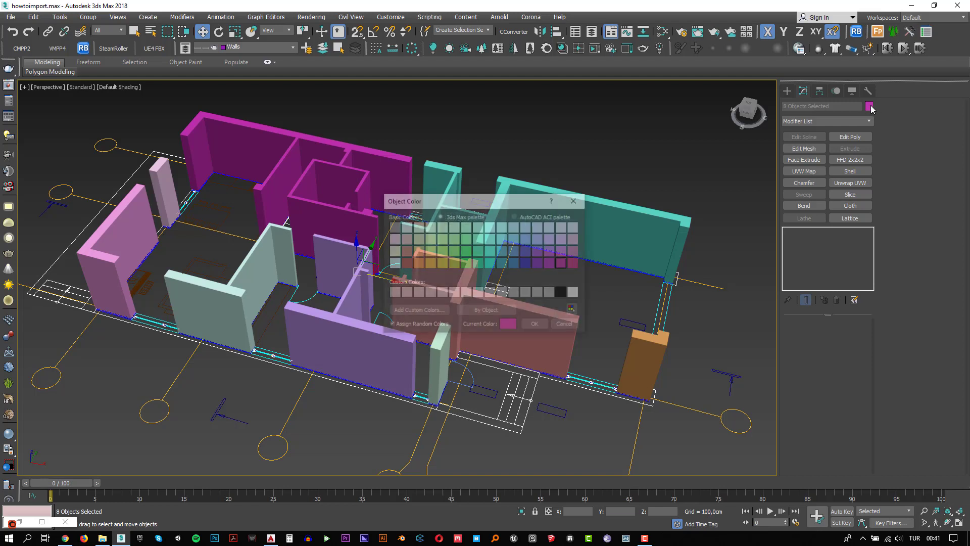
left_click(536, 325)
Recolour the remaining lilac wall with the same magenta as the other walls and clear the selection
left_click(385, 354)
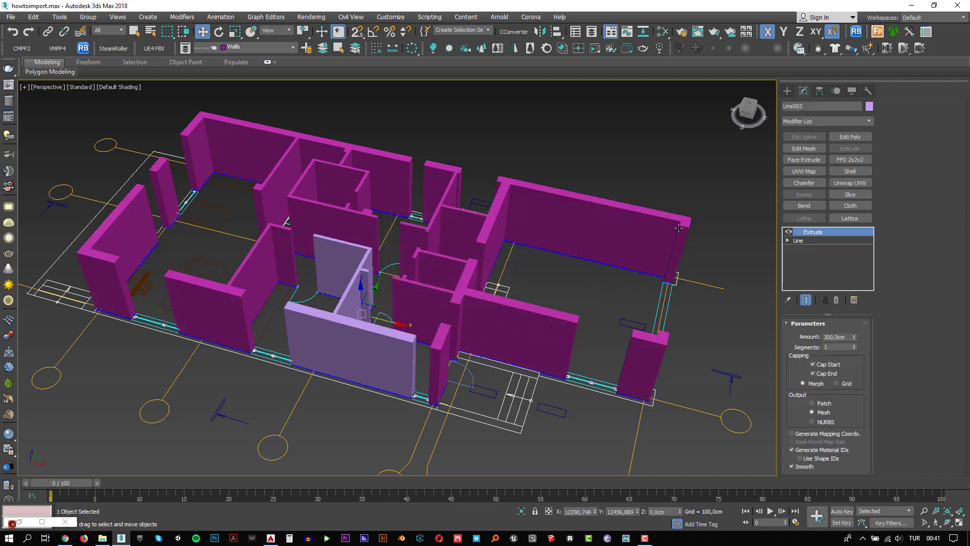
left_click(870, 106)
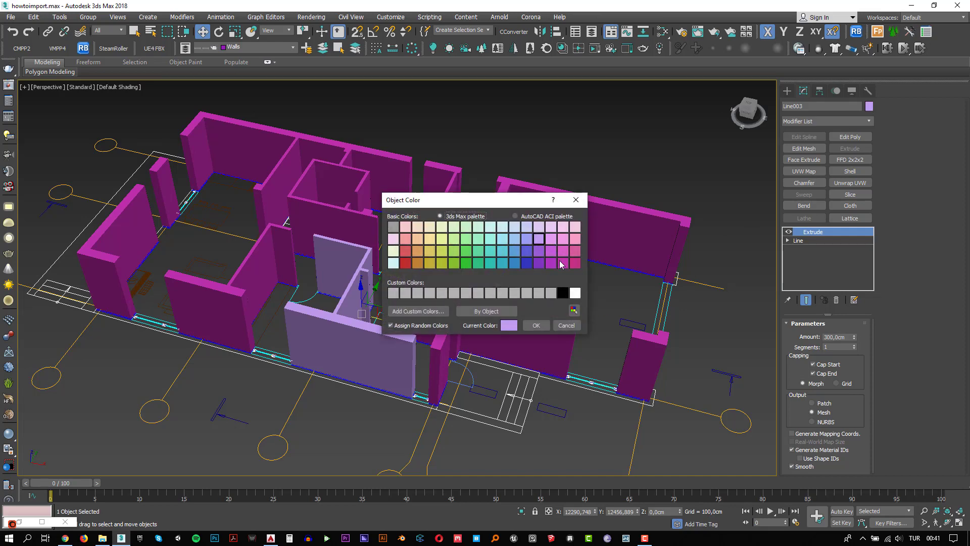
left_click(562, 262)
left_click(537, 325)
left_click(516, 119)
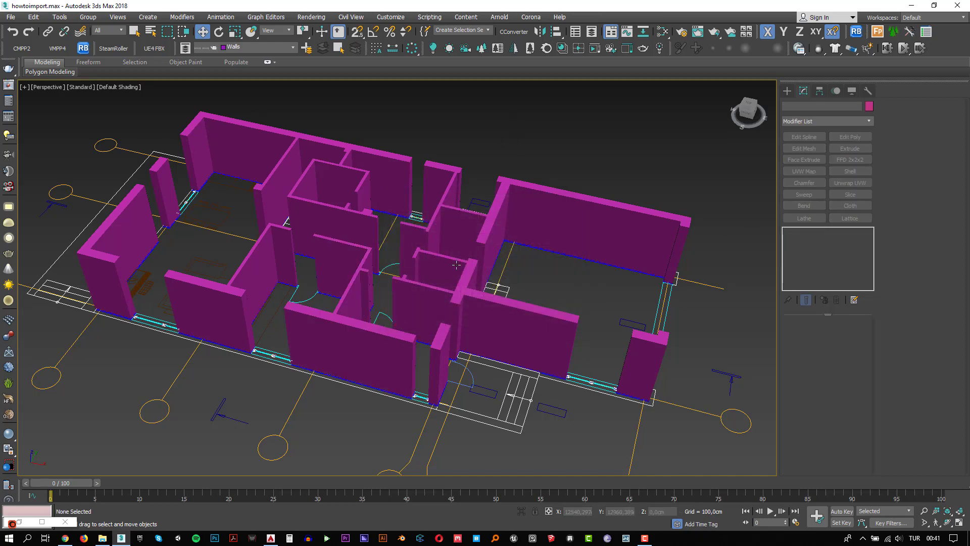
Review the recoloured walls in perspective, locate the second-floor plan and switch to the top view
middle_click_drag(395, 227, 394, 160)
middle_click_drag(394, 159, 417, 334)
scroll(329, 310, "down", 6)
middle_click_drag(311, 338, 420, 174)
scroll(383, 255, "up", 2)
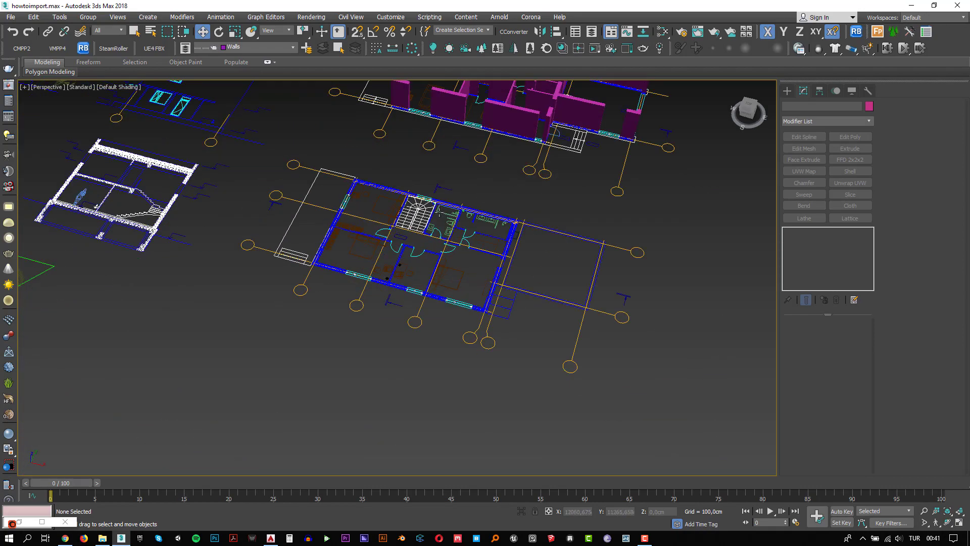
middle_click_drag(439, 213, 431, 249)
key("t")
scroll(427, 283, "down", 5)
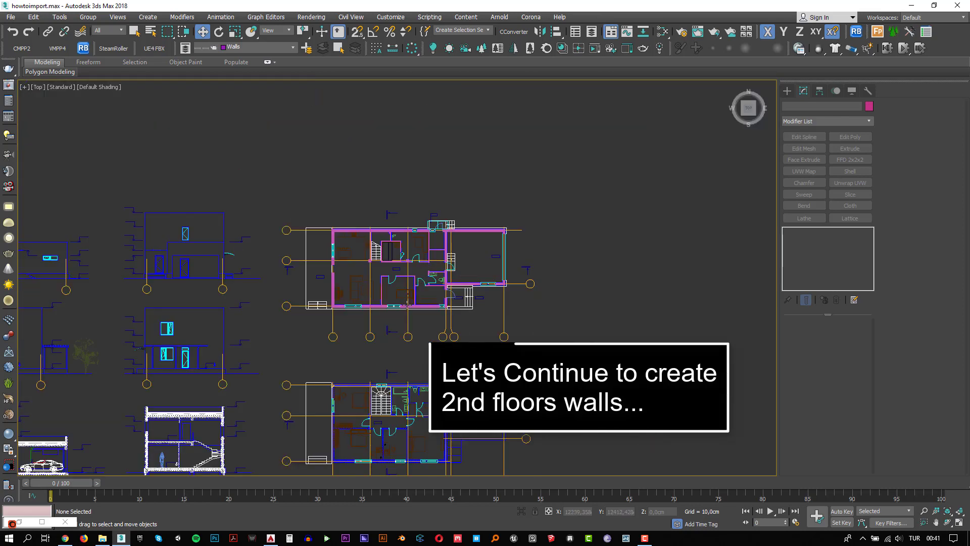
Start a snapped line at the left window's upper outer corner on the second-floor plan and trace up to the exterior wall corner
middle_click_drag(382, 358, 503, 115)
scroll(470, 135, "up", 6)
scroll(410, 164, "up", 3)
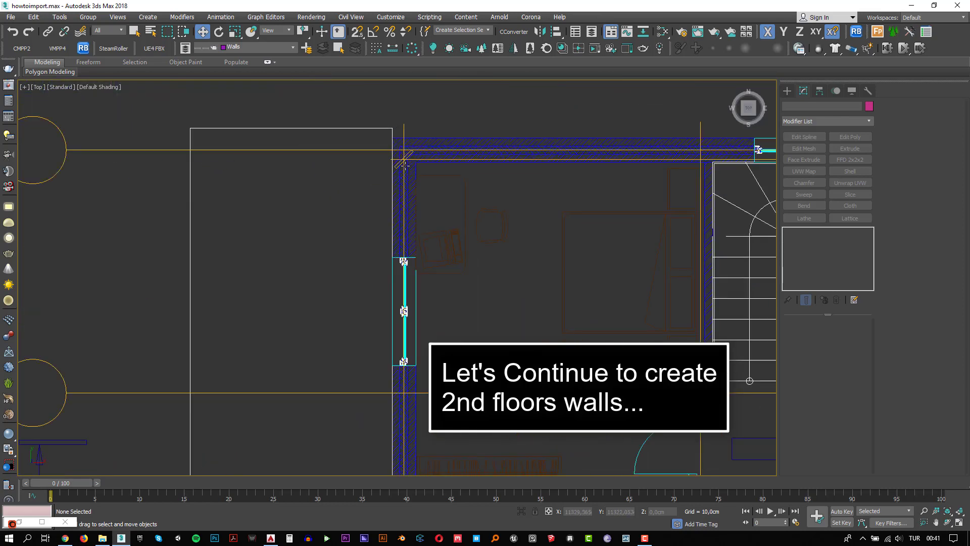
scroll(404, 165, "up", 2)
left_click(787, 92)
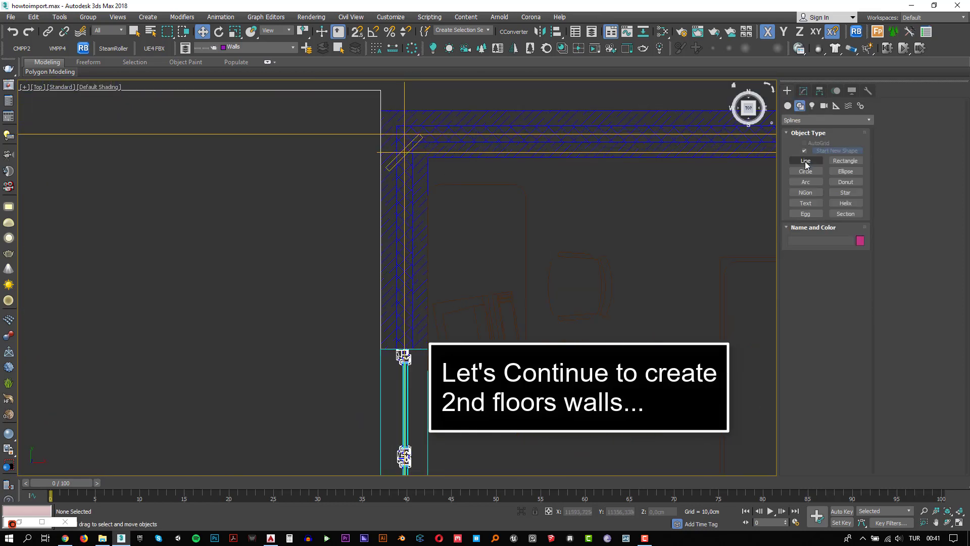
left_click(805, 161)
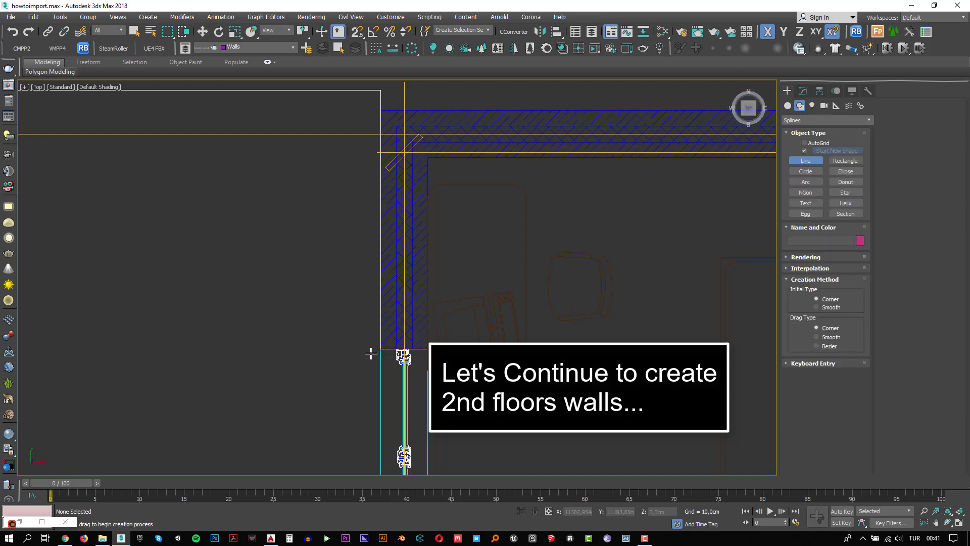
key("s")
left_click(377, 351)
middle_click_drag(370, 107, 323, 253)
scroll(319, 249, "up", 3)
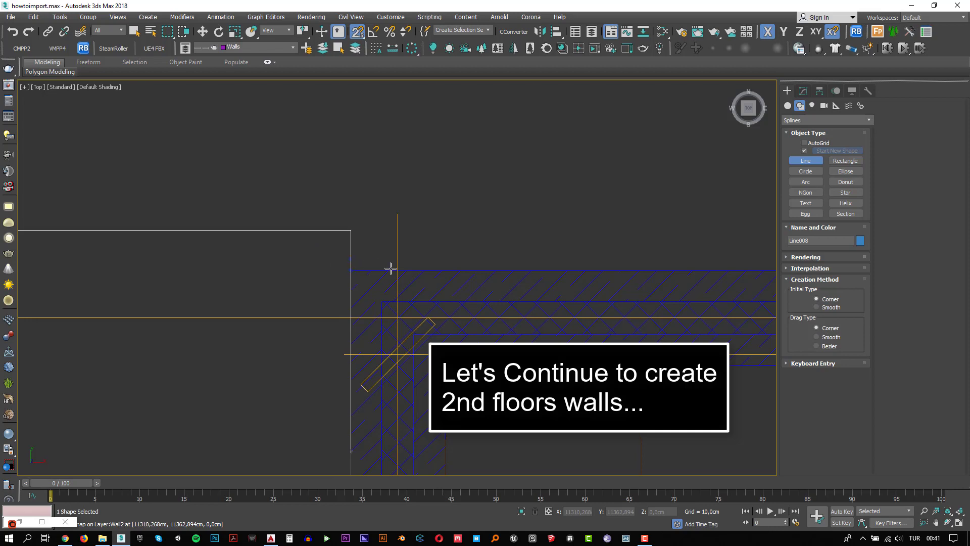
left_click(353, 270)
Continue the outline along the upper exterior wall's outer face to the stair window and across the wall thickness to the inner face
scroll(416, 265, "down", 3)
middle_click_drag(725, 203, 220, 204)
scroll(403, 262, "up", 4)
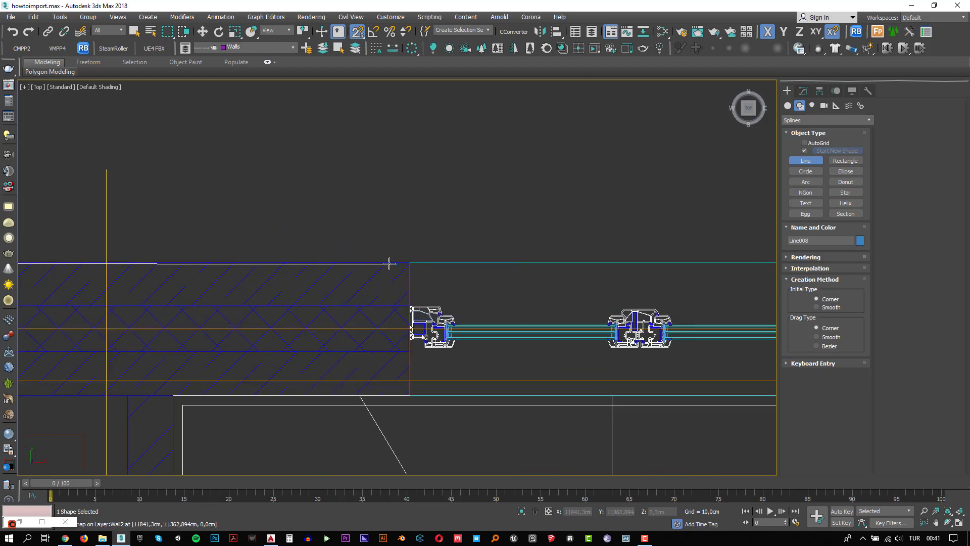
left_click(408, 261)
middle_click_drag(351, 347, 474, 251)
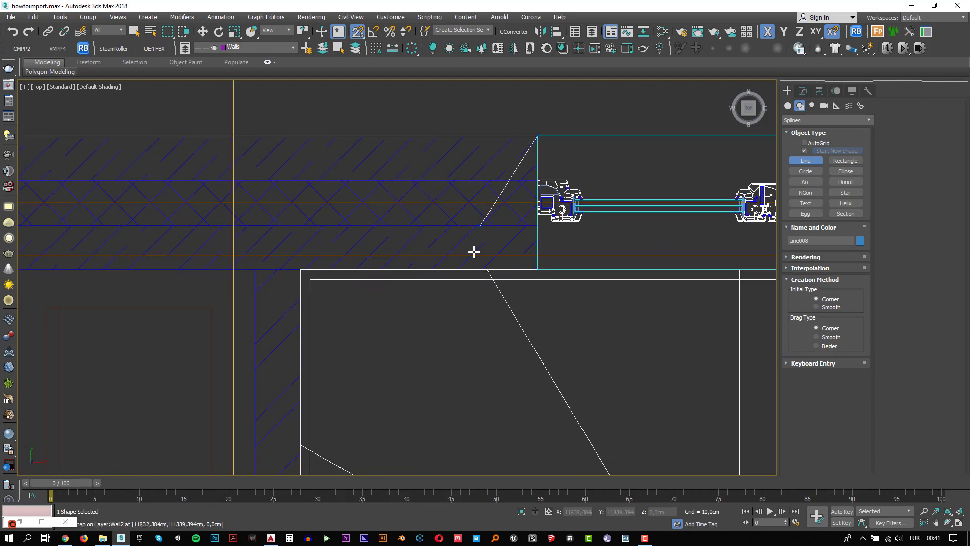
left_click(537, 270)
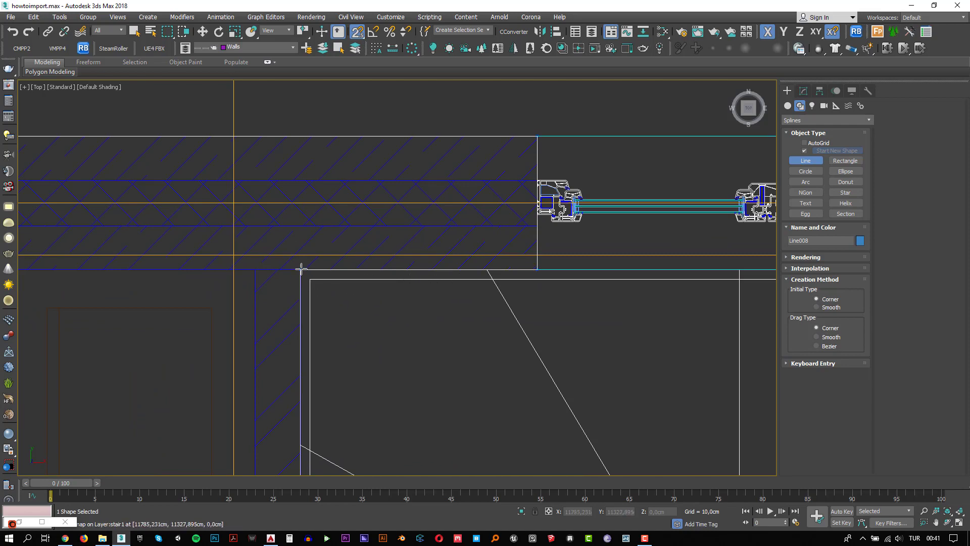
Trace the outline down the stair-side face of the partition and around the pier and the short stub at the door
scroll(297, 274, "down", 4)
middle_click_drag(304, 354, 427, 115)
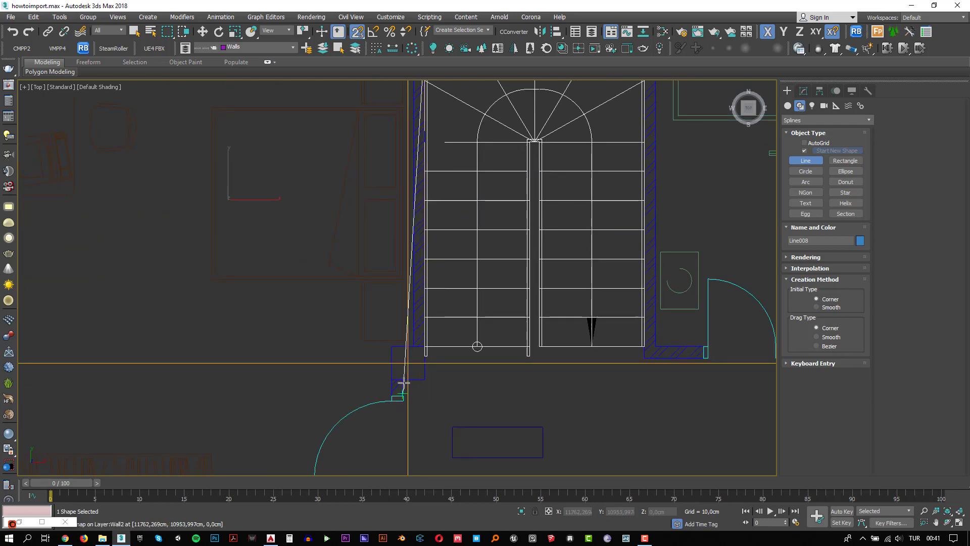
scroll(404, 383, "up", 3)
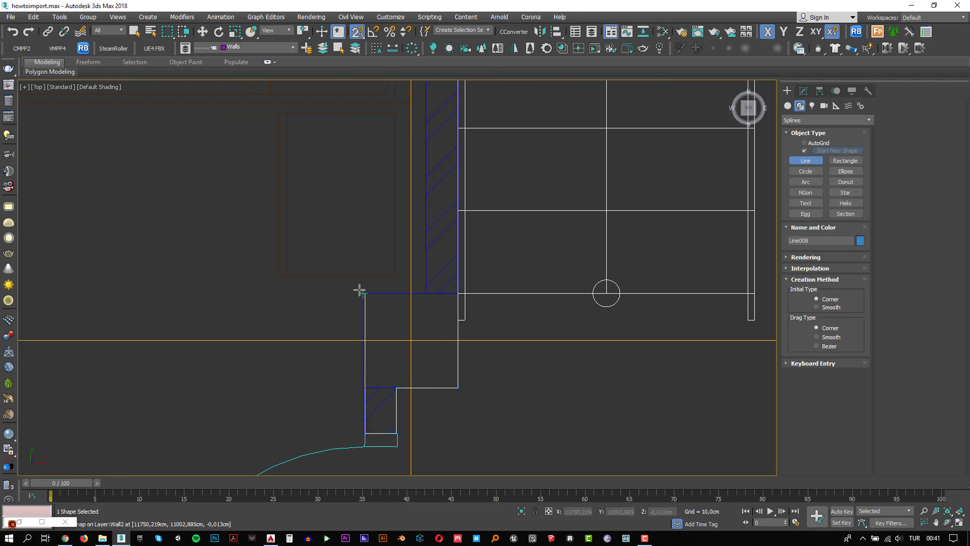
scroll(344, 448, "up", 4)
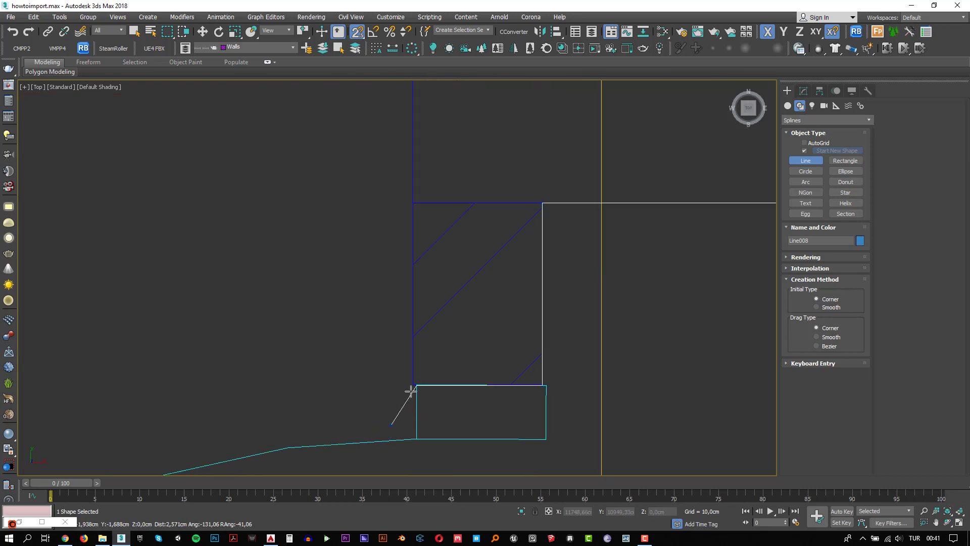
scroll(418, 391, "up", 3)
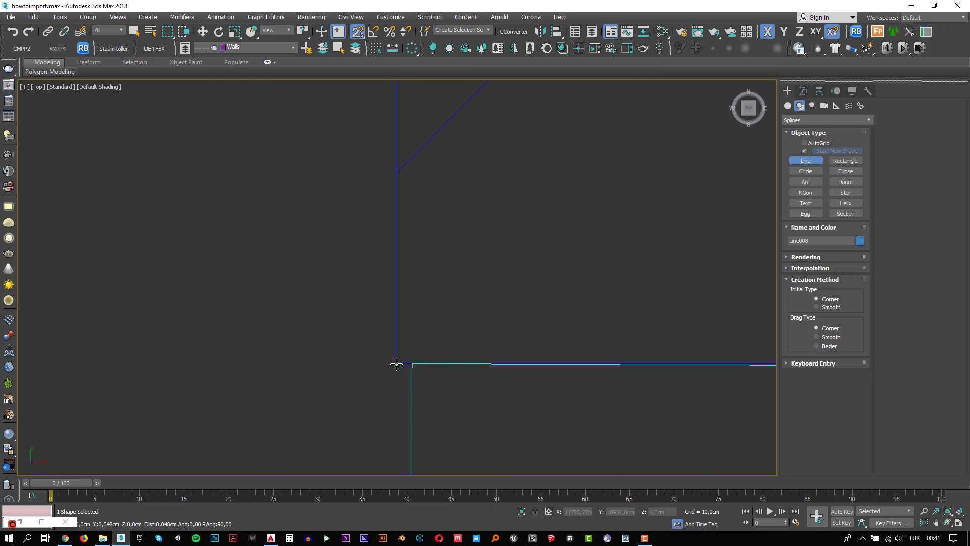
scroll(397, 363, "down", 4)
scroll(410, 169, "down", 3)
middle_click_drag(410, 122, 360, 294)
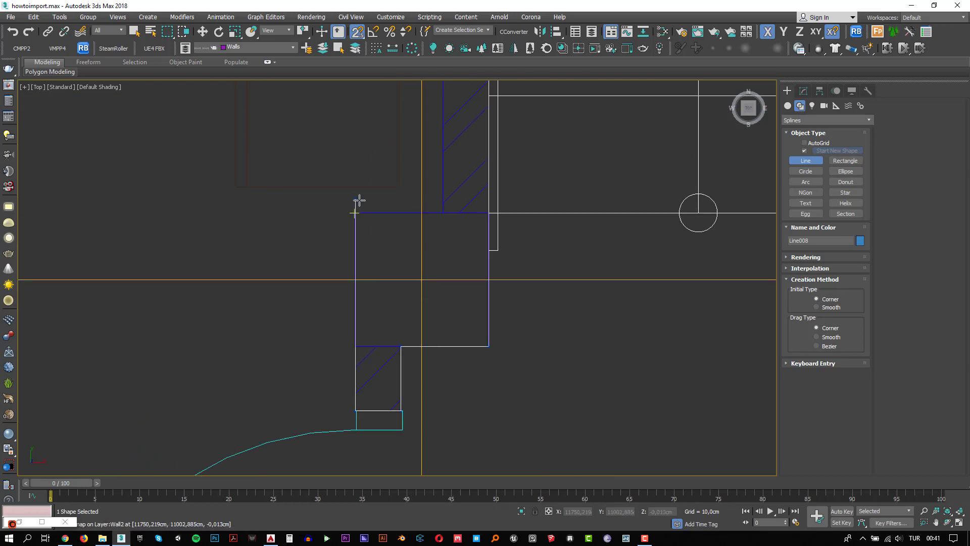
Continue the outline up the room-side face of the stair partition to the upper exterior wall's inner face
middle_click_drag(417, 122, 442, 370)
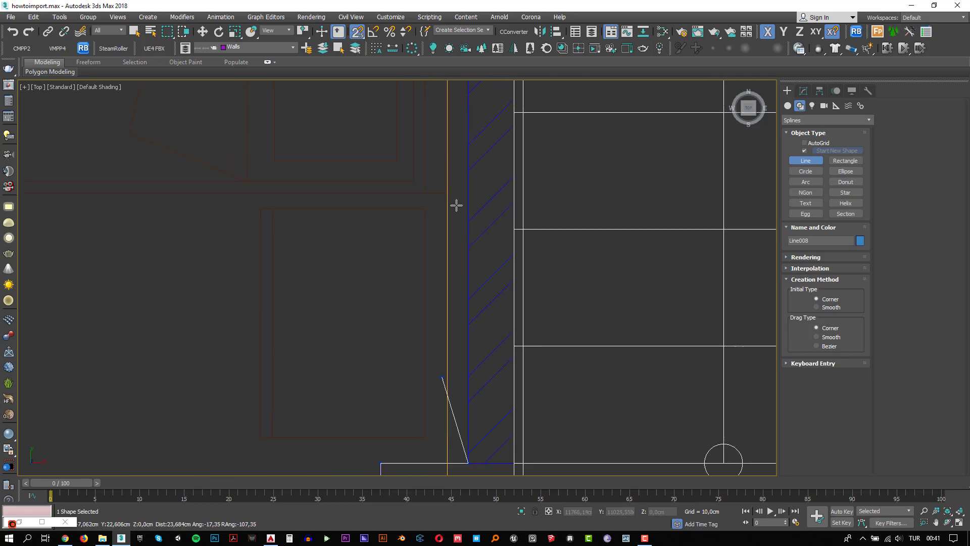
middle_click_drag(466, 138, 470, 366)
middle_click_drag(466, 155, 492, 398)
scroll(480, 218, "down", 5)
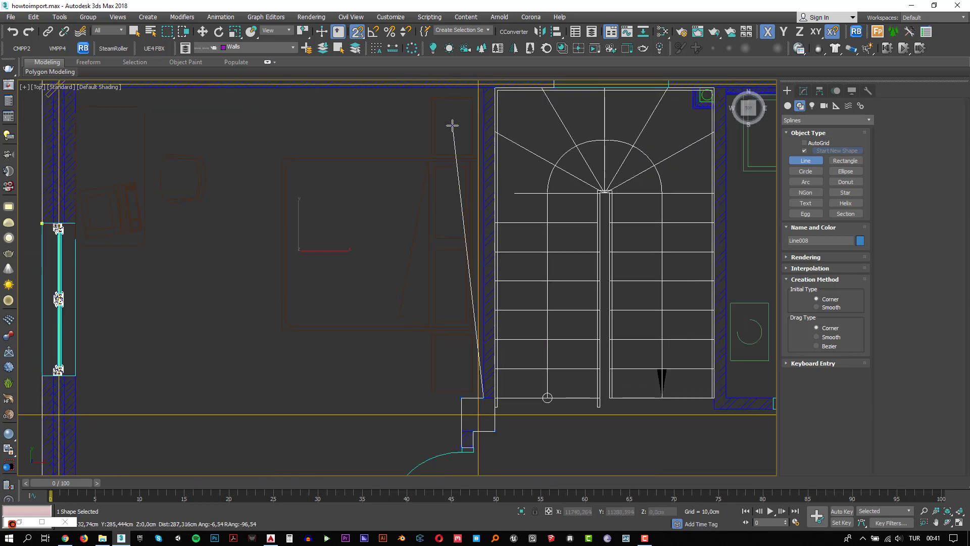
scroll(492, 242, "up", 5)
scroll(472, 319, "up", 2)
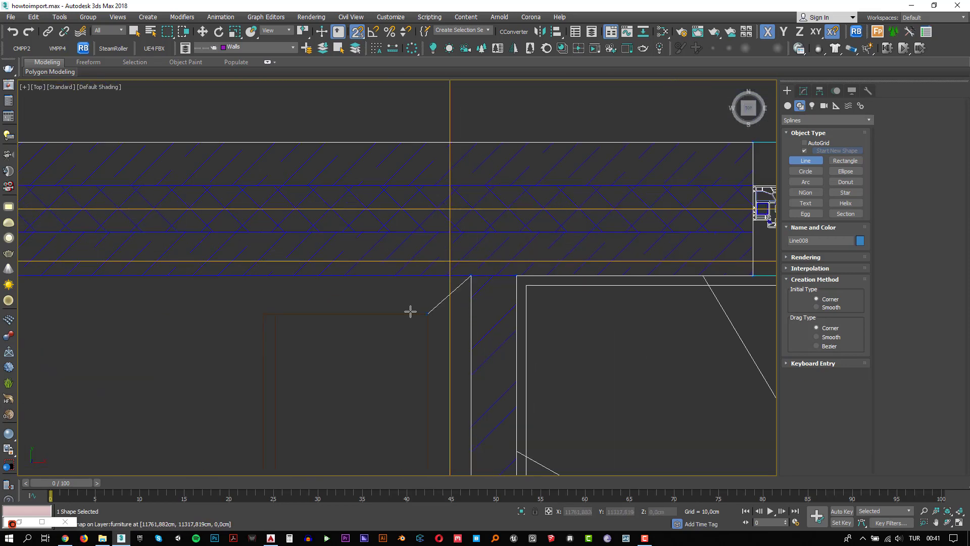
Trace the exterior walls' inner faces around the room corner to the left window and close the spline at its starting point
scroll(407, 312, "down", 3)
middle_click_drag(167, 338, 647, 264)
scroll(349, 230, "up", 4)
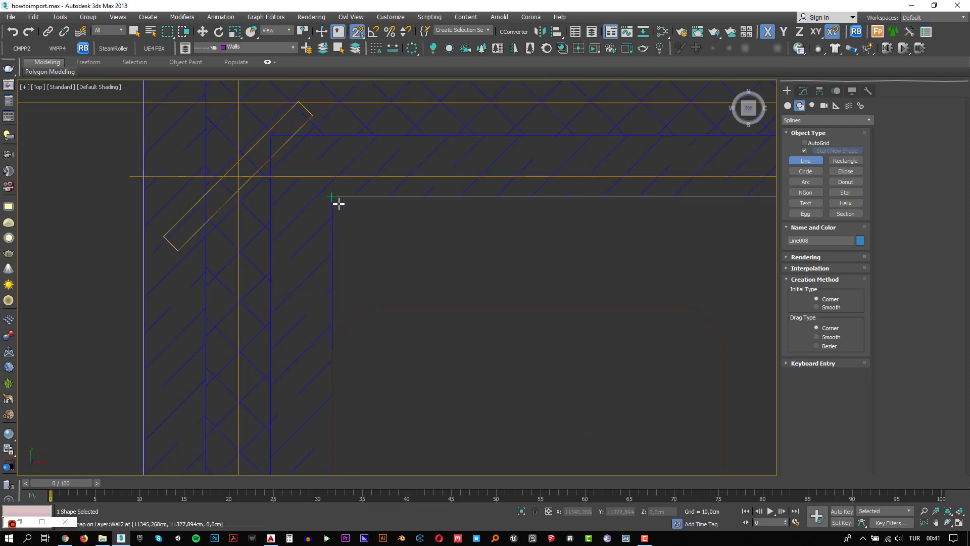
left_click(348, 224)
scroll(366, 252, "down", 4)
middle_click_drag(381, 388, 498, 216)
scroll(478, 250, "up", 4)
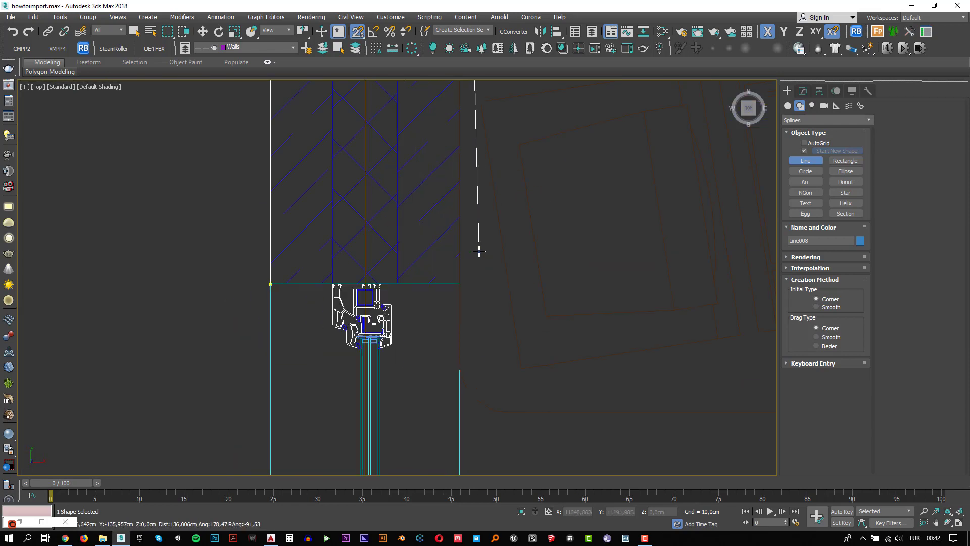
left_click(460, 283)
left_click(270, 284)
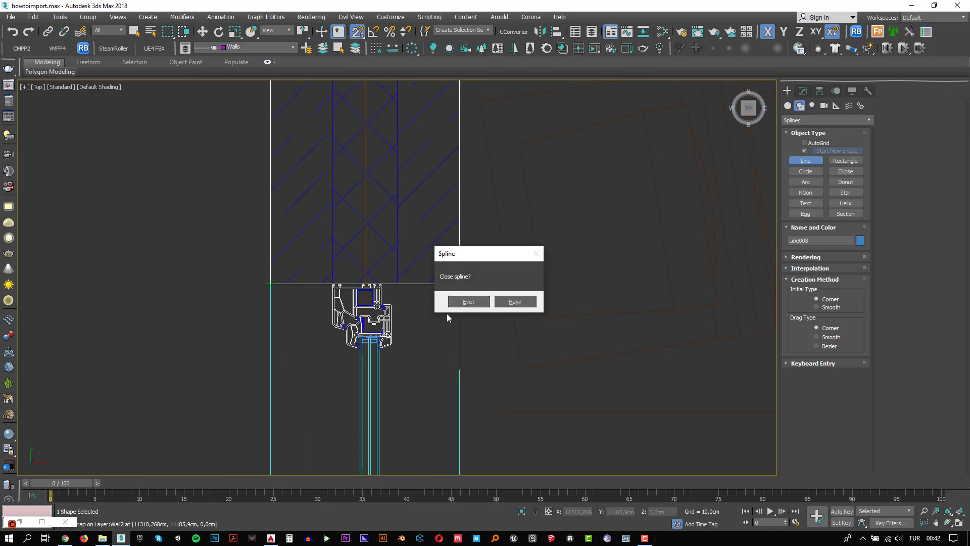
left_click(463, 304)
Turn off snapping and extrude the closed second-floor wall outline 300 cm
scroll(466, 323, "down", 5)
middle_click_drag(515, 328, 429, 287)
key("s")
left_click(803, 91)
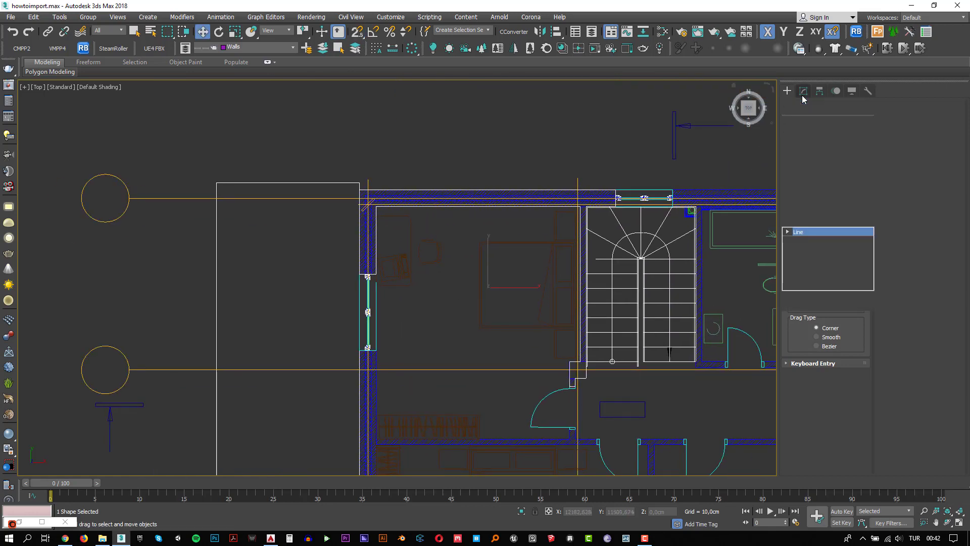
left_click(842, 149)
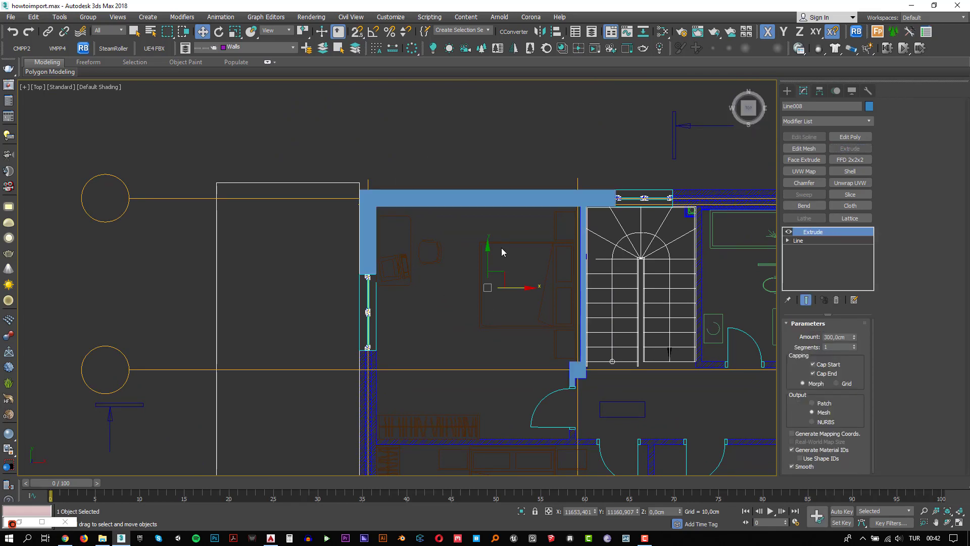
Measure the second-floor wall height on the section drawing using the Tape helper with snapping on
middle_click_drag(468, 262, 561, 256)
scroll(561, 256, "down", 5)
middle_click_drag(314, 269, 601, 261)
middle_click_drag(306, 295, 558, 256)
scroll(415, 278, "up", 4)
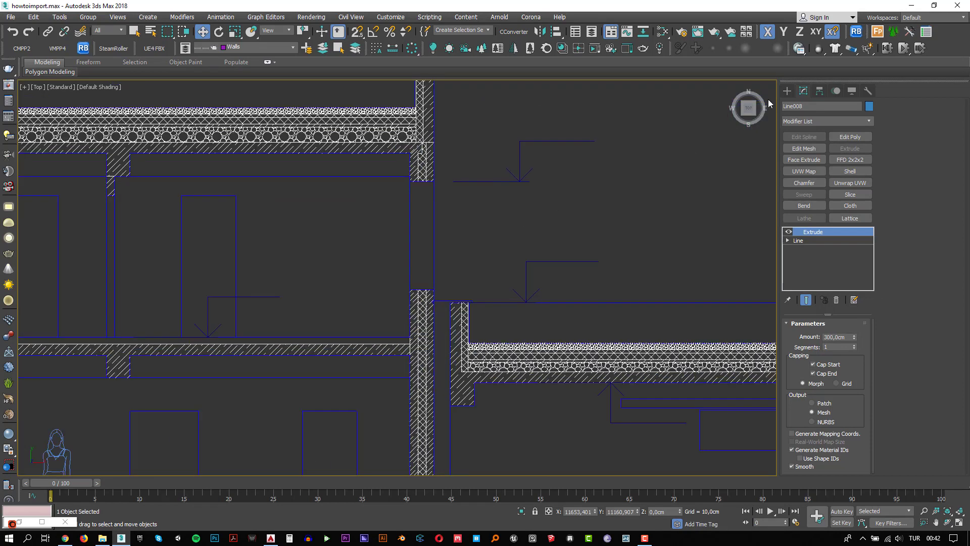
left_click(787, 91)
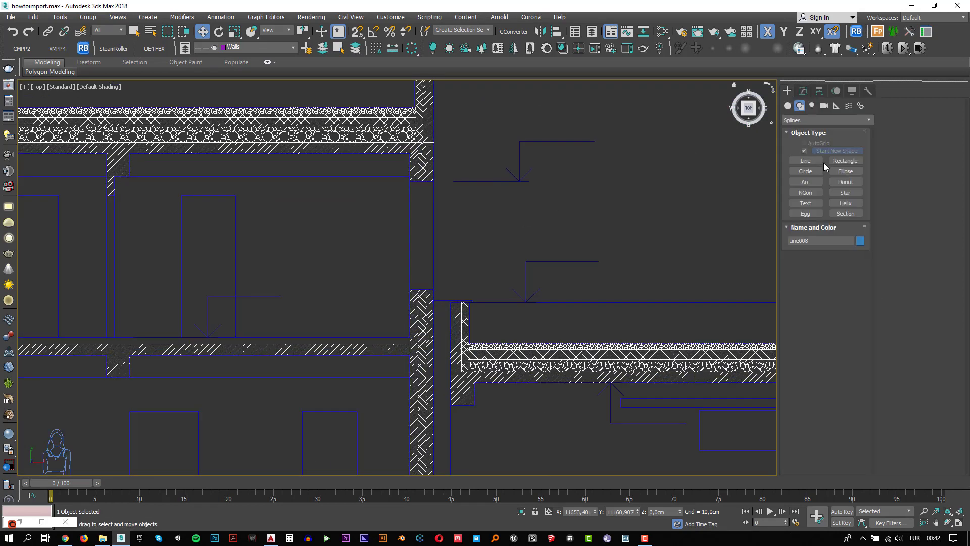
left_click(836, 107)
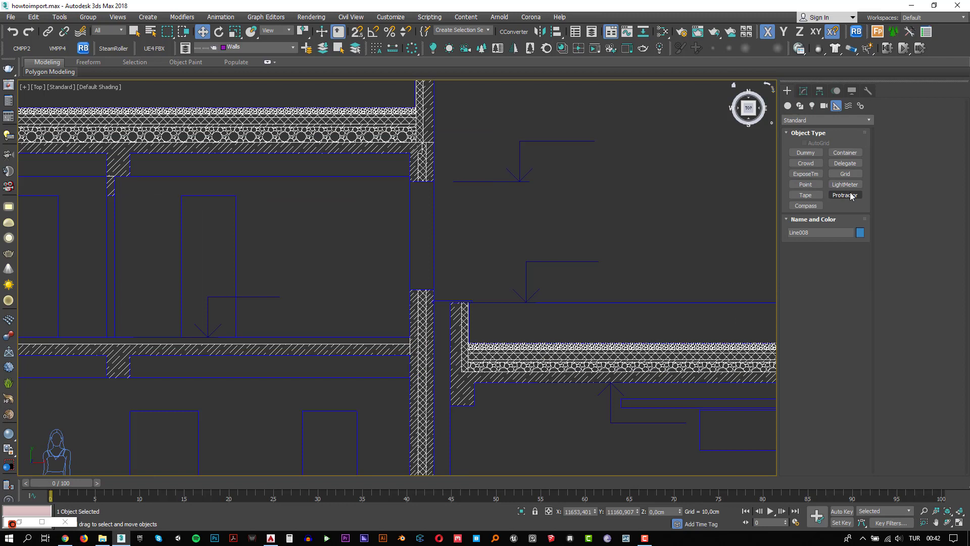
left_click(818, 196)
scroll(398, 345, "up", 5)
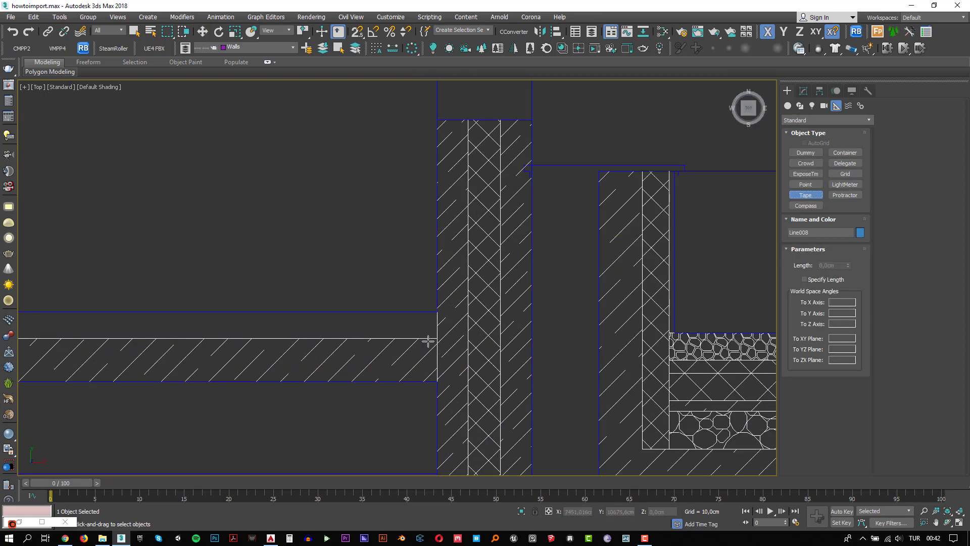
key("s")
left_click_drag(432, 337, 327, 191)
scroll(380, 252, "down", 4)
scroll(359, 78, "up", 4)
right_click(327, 190)
scroll(327, 200, "down", 8)
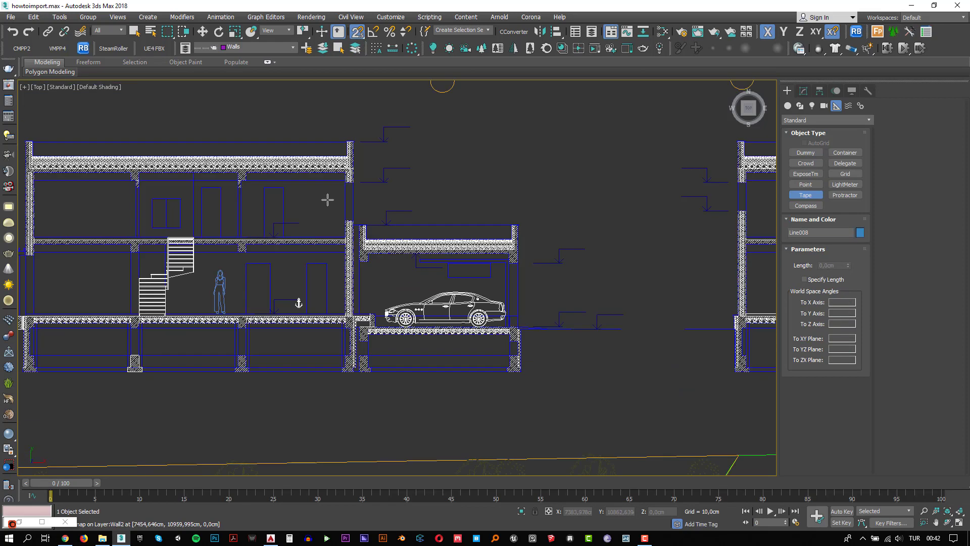
Finish measuring on the section drawings and set the second-floor wall's Extrude amount to 280 cm
middle_click_drag(563, 240, 441, 262)
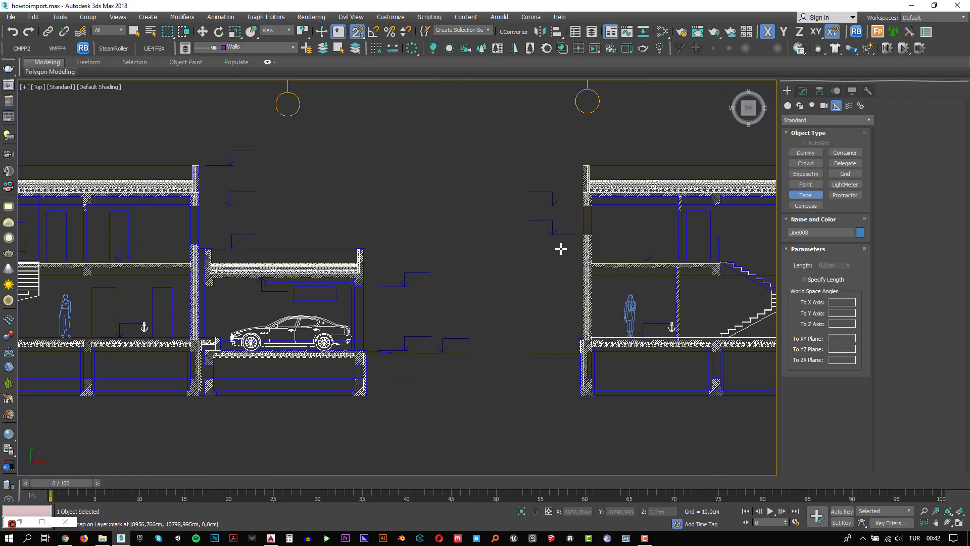
middle_click_drag(561, 249, 384, 260)
middle_click_drag(505, 249, 377, 260)
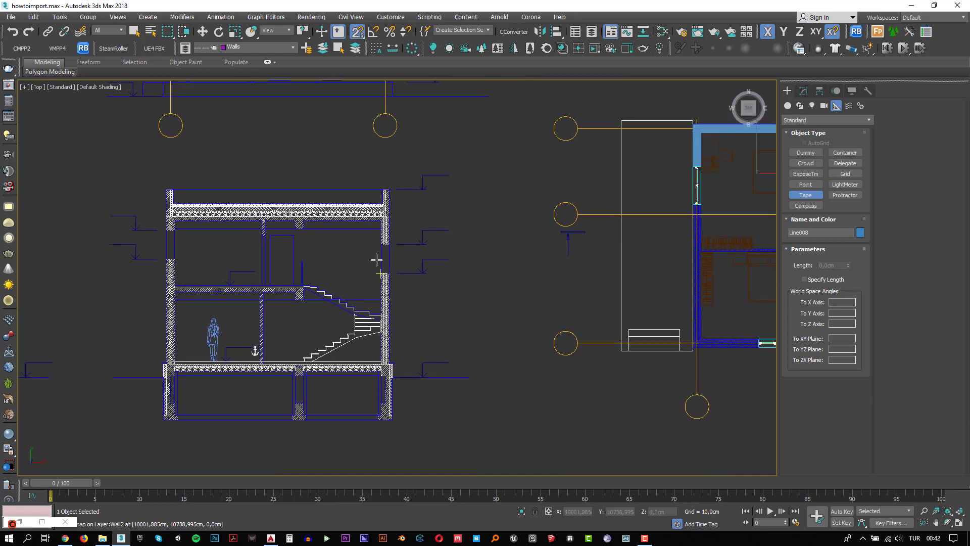
right_click(382, 260)
scroll(381, 260, "down", 3)
scroll(571, 195, "up", 7)
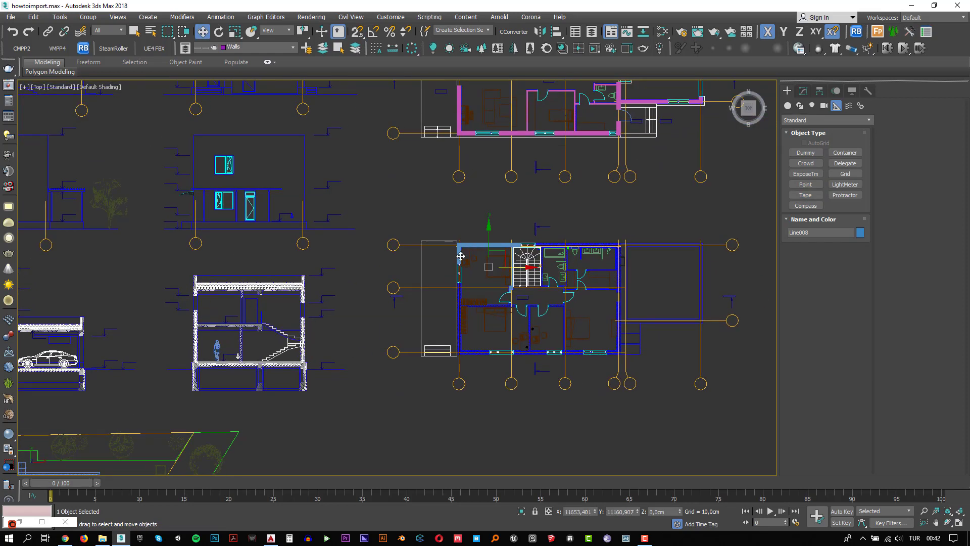
left_click(803, 91)
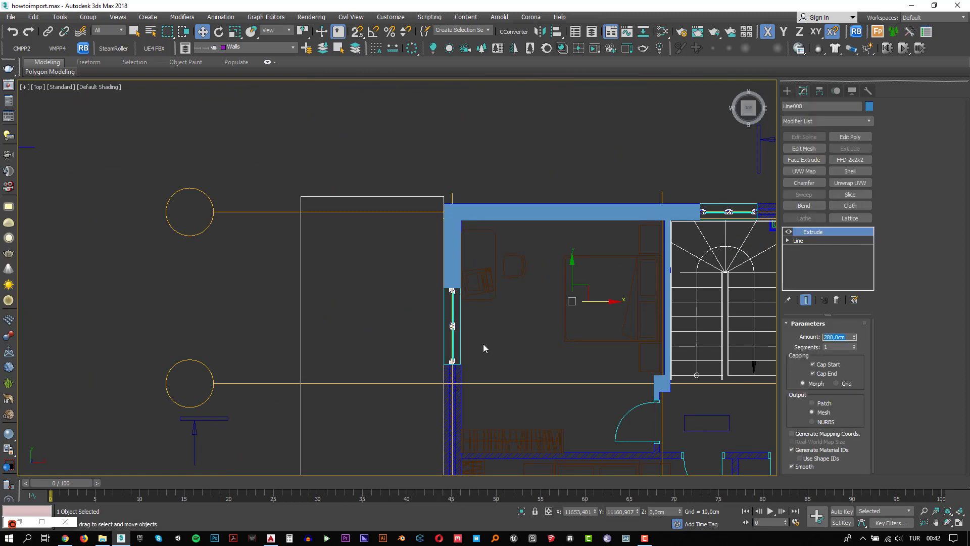
Start a new line with snapping on, crossing the exterior wall's end below the left window from inner to outer face
middle_click_drag(483, 344, 427, 281)
left_click(786, 91)
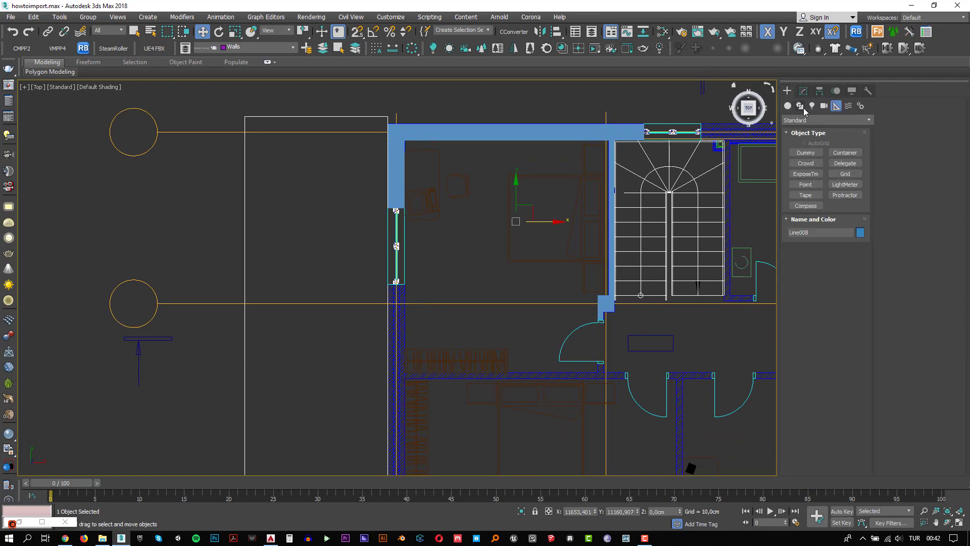
left_click(801, 106)
left_click(805, 161)
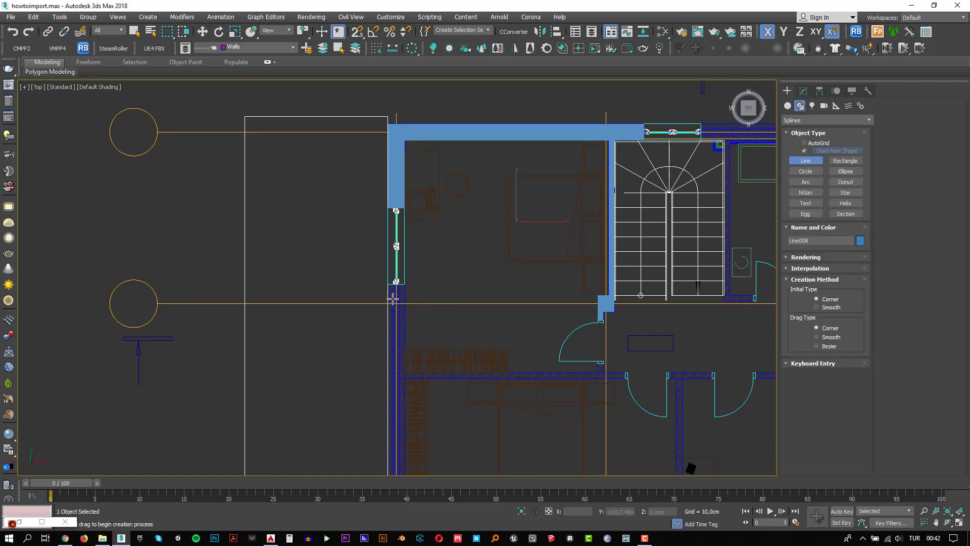
scroll(394, 299, "up", 5)
key("s")
left_click(440, 240)
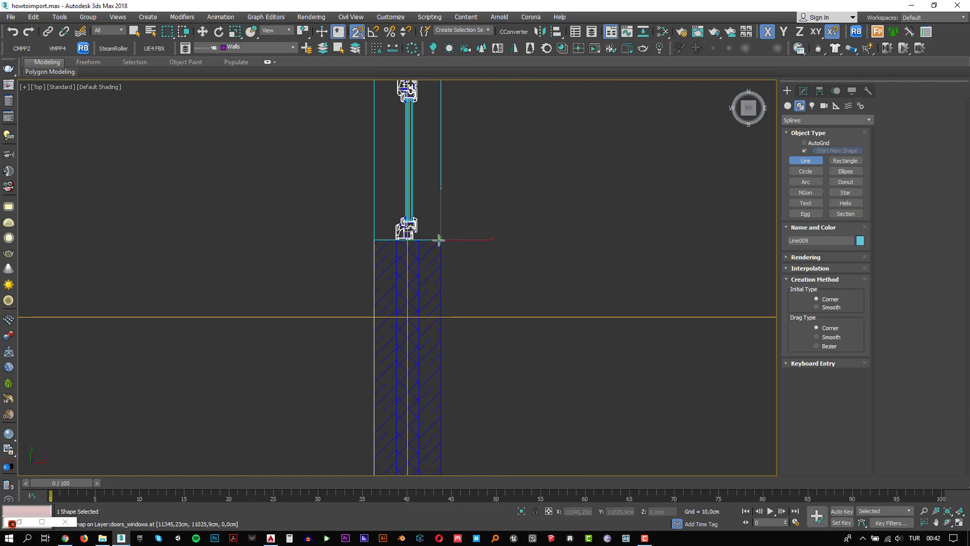
left_click(373, 240)
Trace the outer face down around the lower-left house corner to the first lower window and across the wall end
scroll(348, 291, "down", 5)
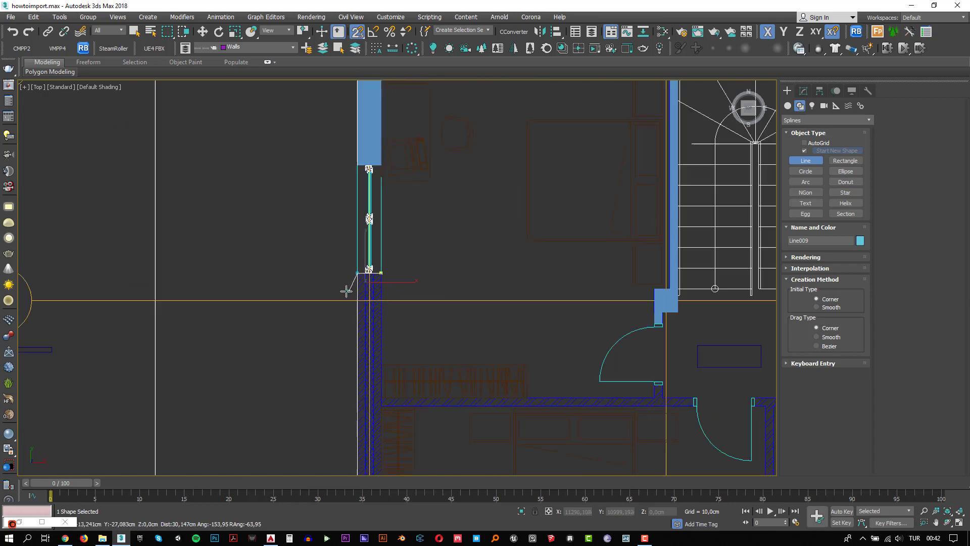
middle_click_drag(355, 332, 375, 150)
scroll(358, 304, "up", 2)
scroll(394, 306, "up", 5)
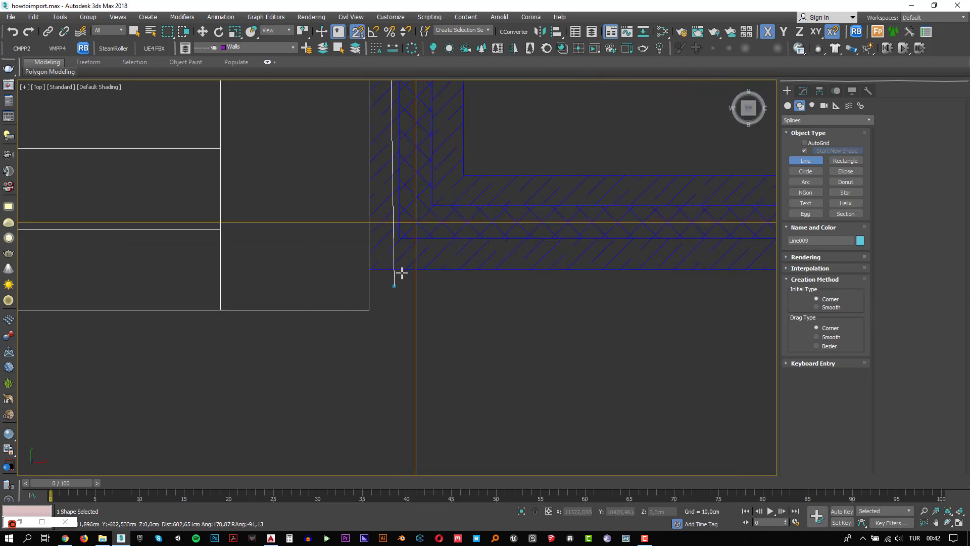
scroll(399, 286, "down", 4)
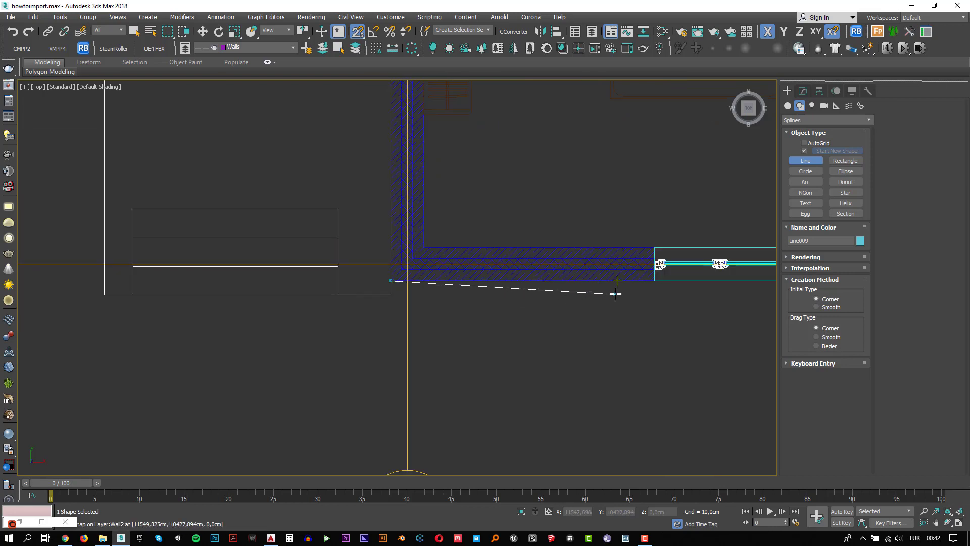
scroll(656, 281, "up", 4)
left_click(660, 277)
left_click(657, 180)
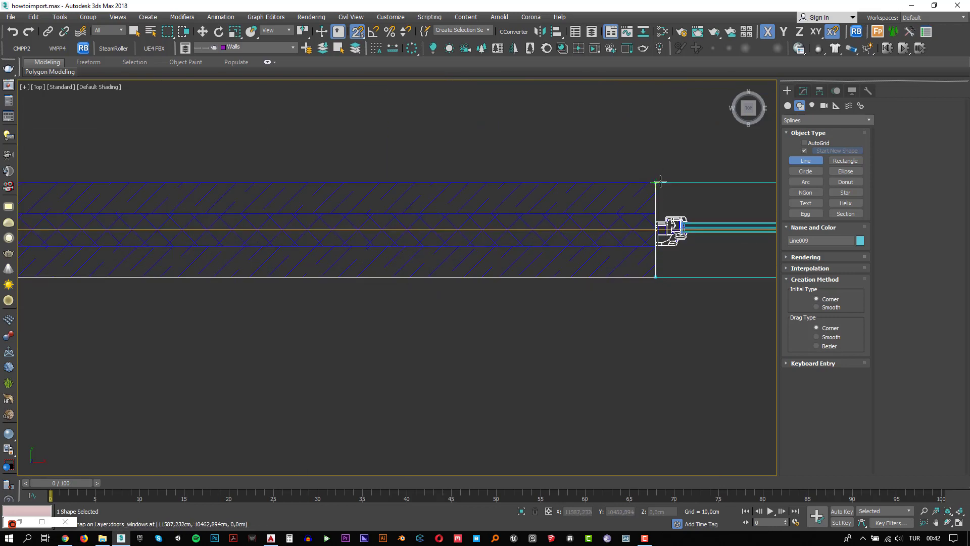
Trace the inner wall faces back around the lower-left room corner and up to the bedroom partition's lower face
scroll(524, 229, "down", 3)
scroll(349, 205, "up", 4)
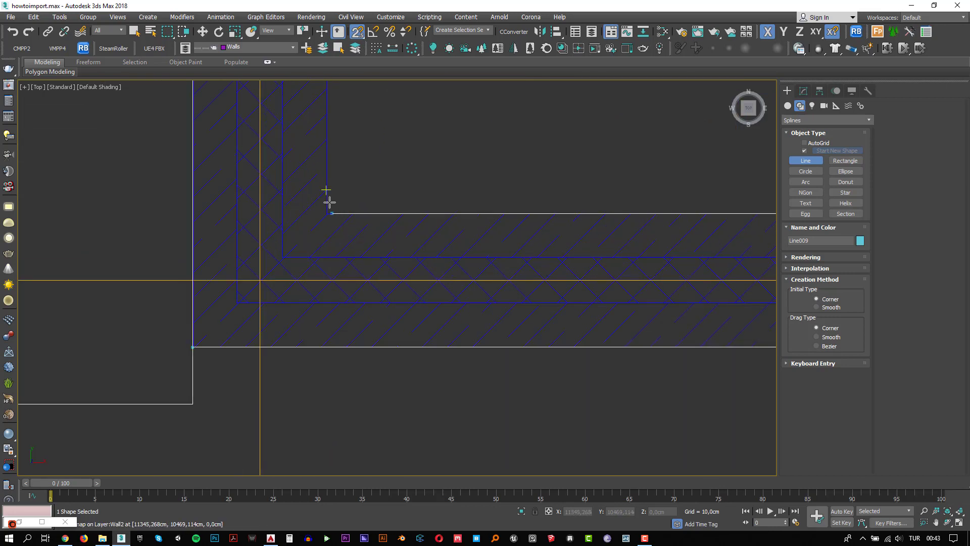
left_click(327, 206)
scroll(358, 209, "down", 5)
middle_click_drag(380, 144, 381, 327)
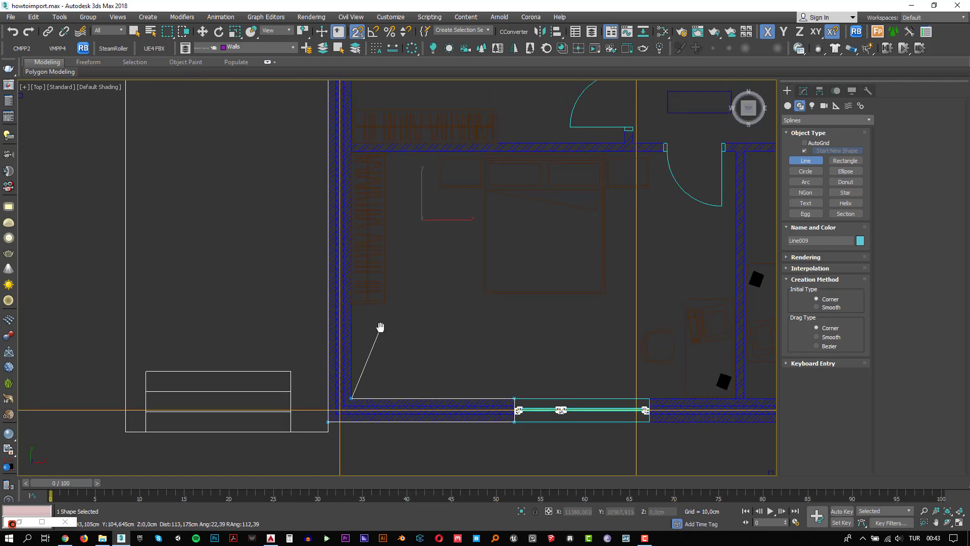
middle_click_drag(384, 186, 395, 256)
scroll(368, 218, "up", 4)
scroll(372, 230, "up", 5)
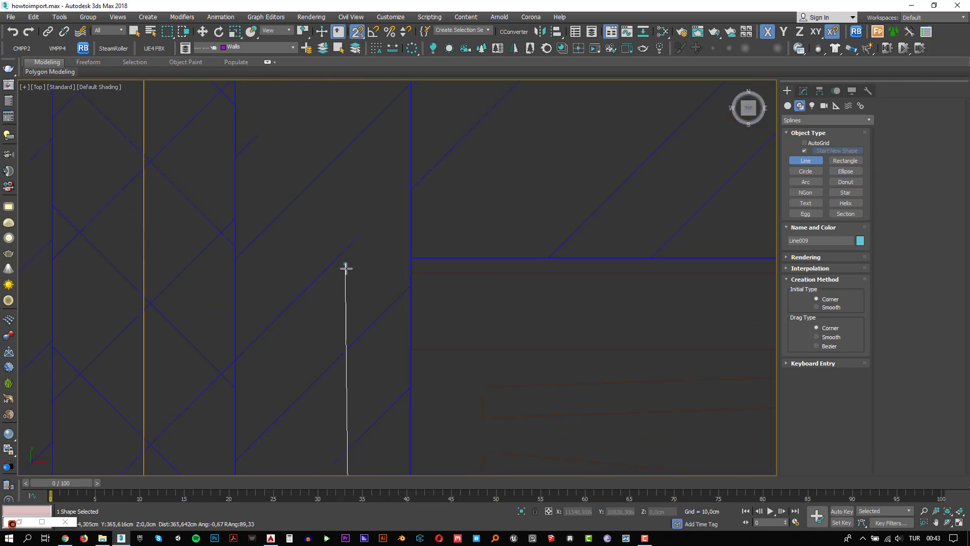
left_click(414, 253)
scroll(426, 259, "down", 5)
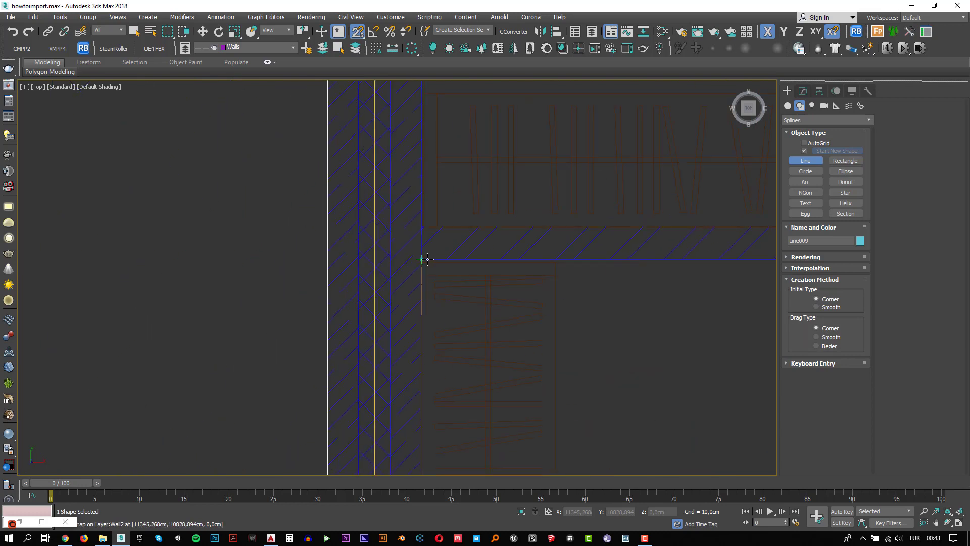
Trace the bedroom partition's lower face to the door, around its end and stub, and back along the upper face to the exterior wall
middle_click_drag(629, 262, 193, 251)
middle_click_drag(700, 256, 314, 259)
middle_click_drag(593, 276, 298, 280)
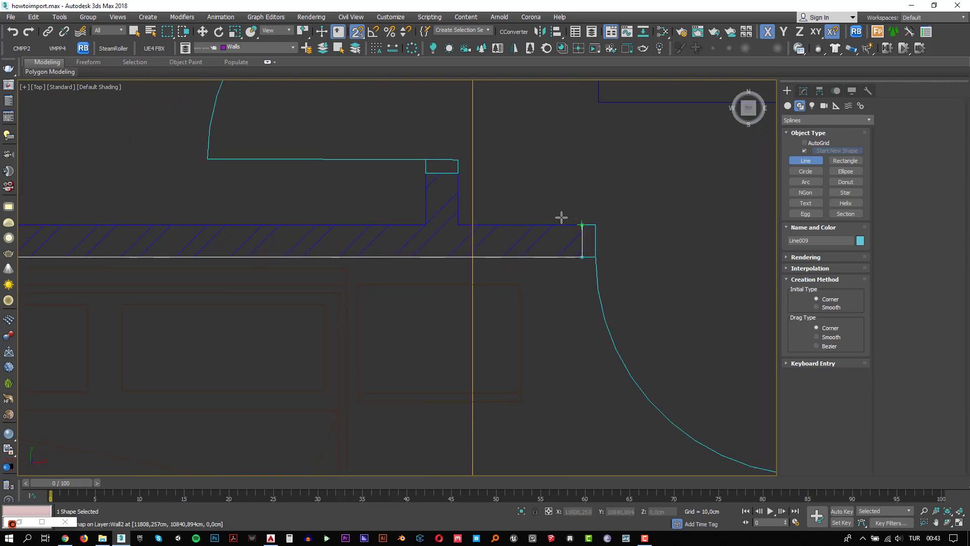
left_click(388, 238)
scroll(387, 239, "down", 5)
middle_click_drag(182, 197, 416, 210)
scroll(374, 251, "up", 5)
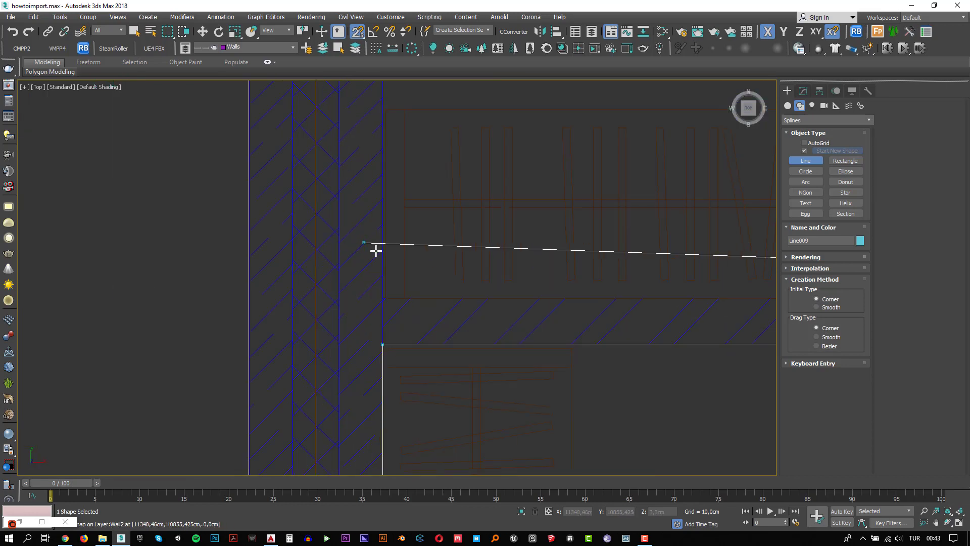
left_click(385, 298)
scroll(385, 299, "up", 4)
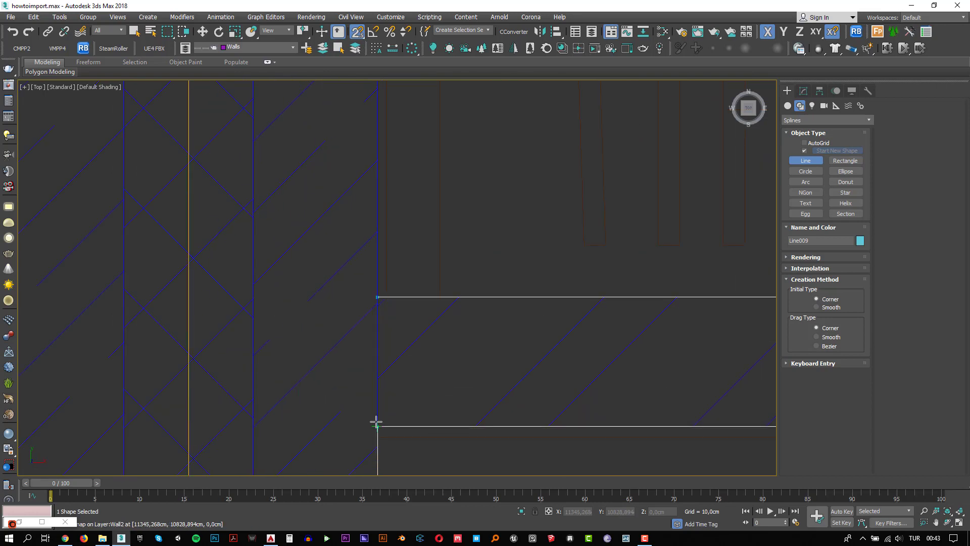
Continue up the exterior wall's inner face to the left window and close the spline at its starting point
scroll(380, 388, "down", 3)
middle_click_drag(354, 139, 399, 333)
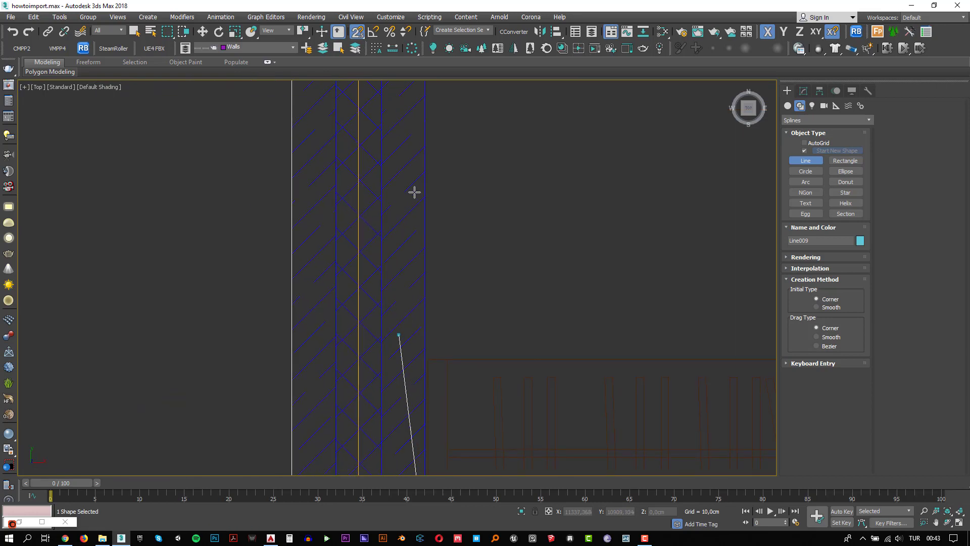
middle_click_drag(413, 194, 426, 349)
scroll(428, 277, "down", 3)
middle_click_drag(420, 197, 442, 299)
scroll(438, 238, "up", 3)
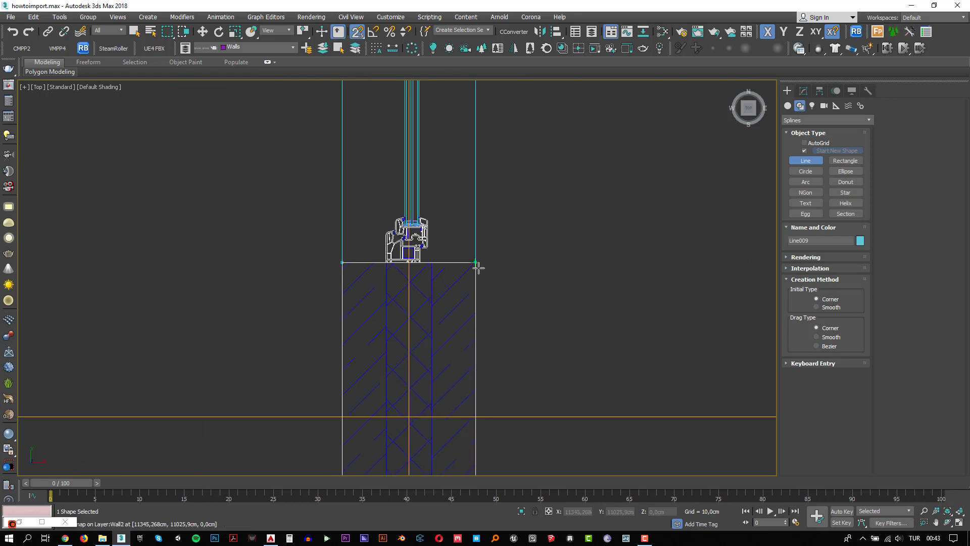
left_click(477, 264)
left_click(465, 302)
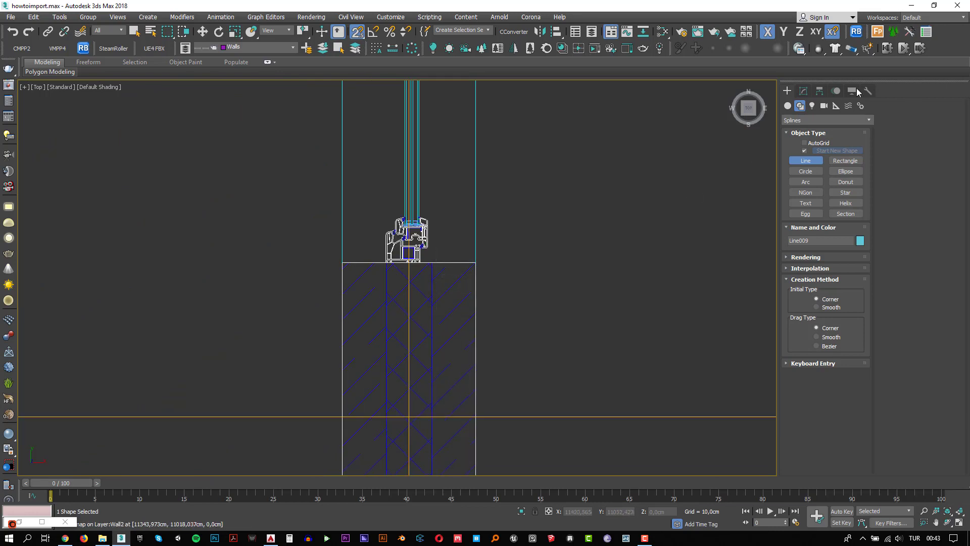
Extrude the closed lower-left wall outline 280 cm
left_click(804, 93)
left_click(850, 148)
scroll(541, 272, "down", 5)
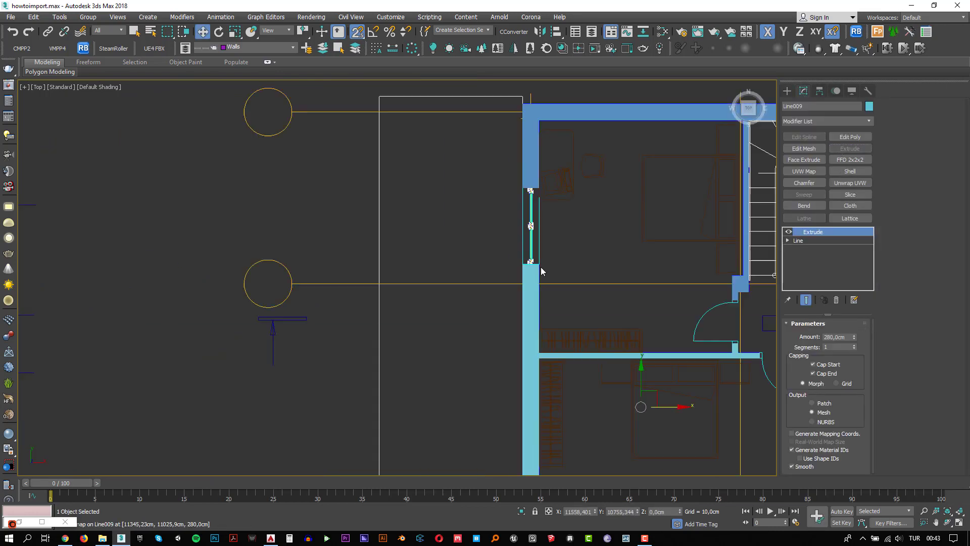
Start a new line at the first lower window's far end and trace the exterior wall's outer face to the next window and across
scroll(541, 272, "down", 2)
scroll(513, 302, "up", 8)
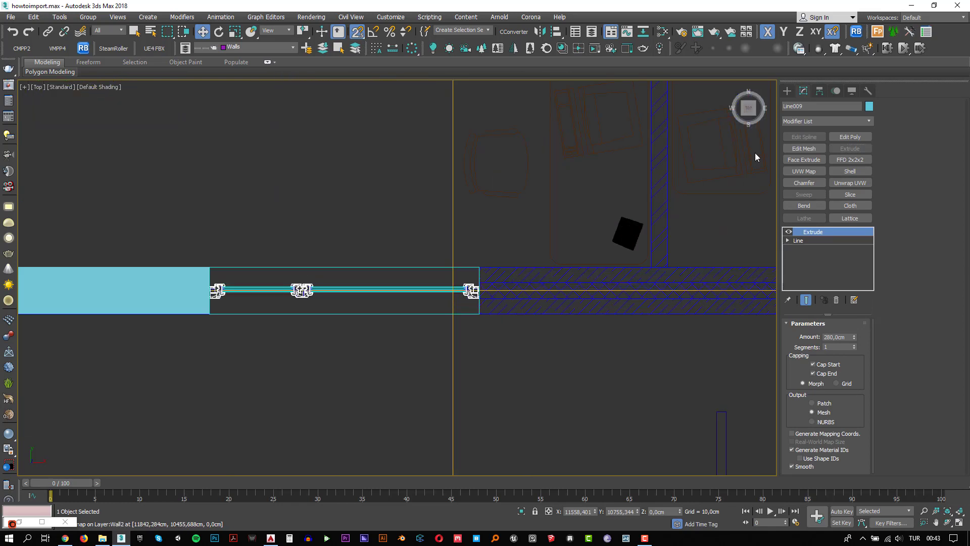
left_click(788, 92)
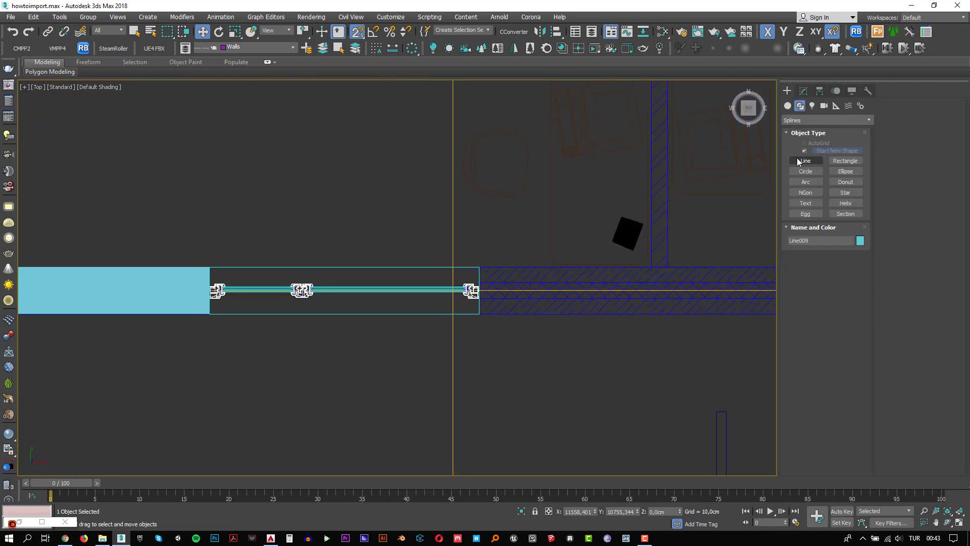
left_click(799, 160)
scroll(489, 274, "up", 4)
left_click(435, 235)
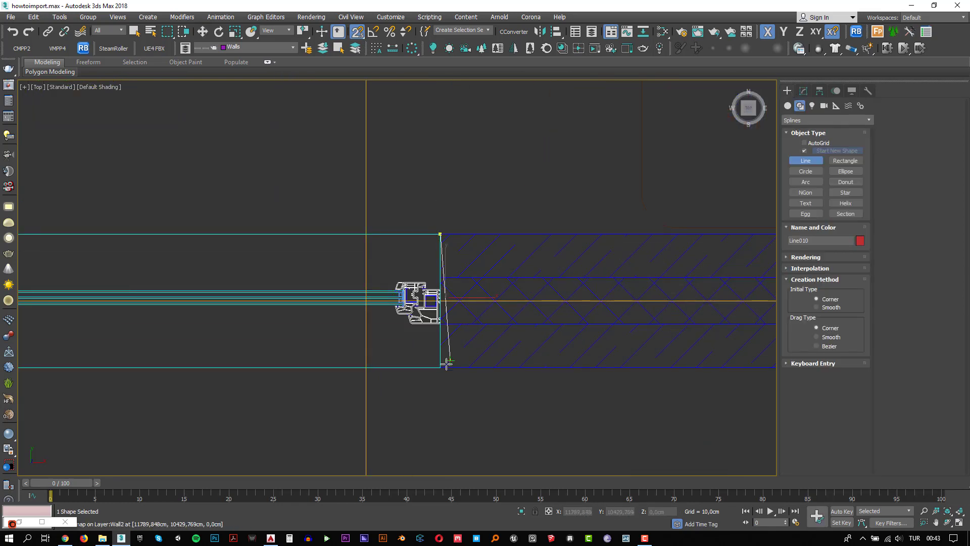
left_click(439, 368)
scroll(444, 364, "down", 4)
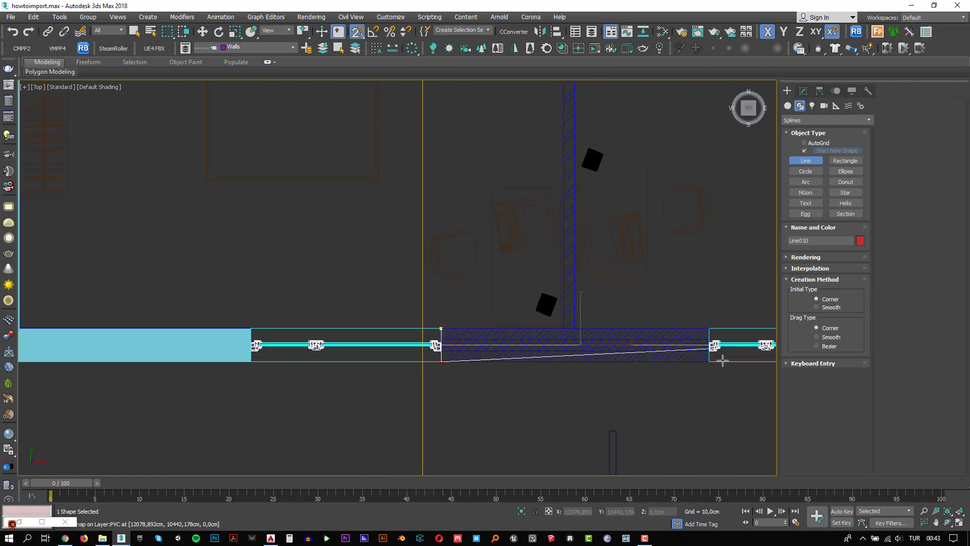
scroll(703, 357, "up", 4)
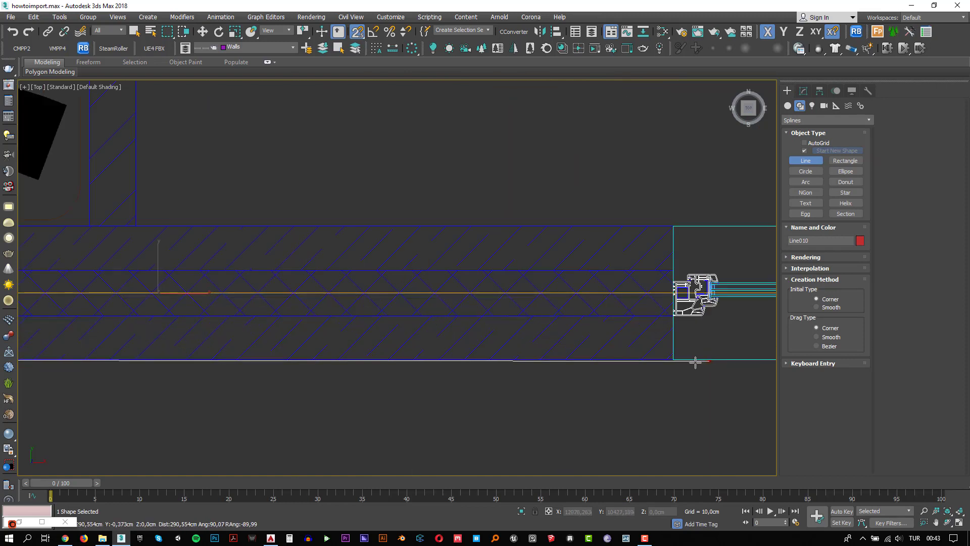
left_click(674, 220)
Trace the inner face back to the partition between the lower rooms and up its right face to the hallway wall
middle_click_drag(234, 152, 546, 242)
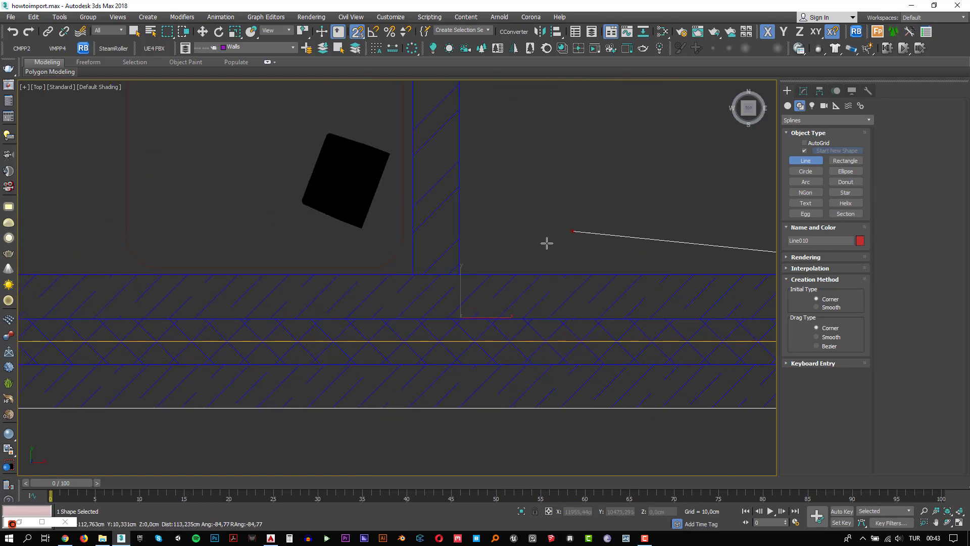
left_click(466, 270)
scroll(470, 265, "down", 4)
middle_click_drag(473, 187, 450, 383)
middle_click_drag(463, 150, 469, 345)
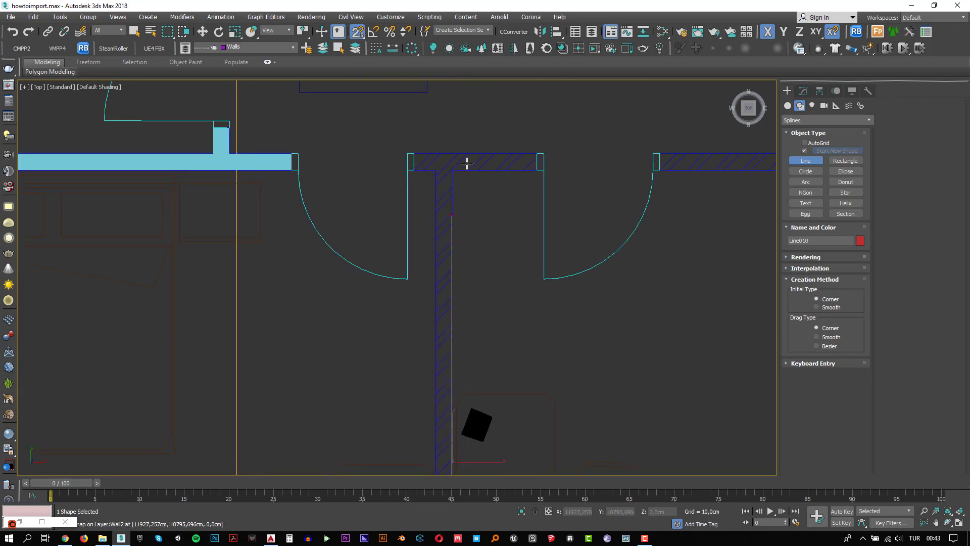
scroll(466, 164, "up", 4)
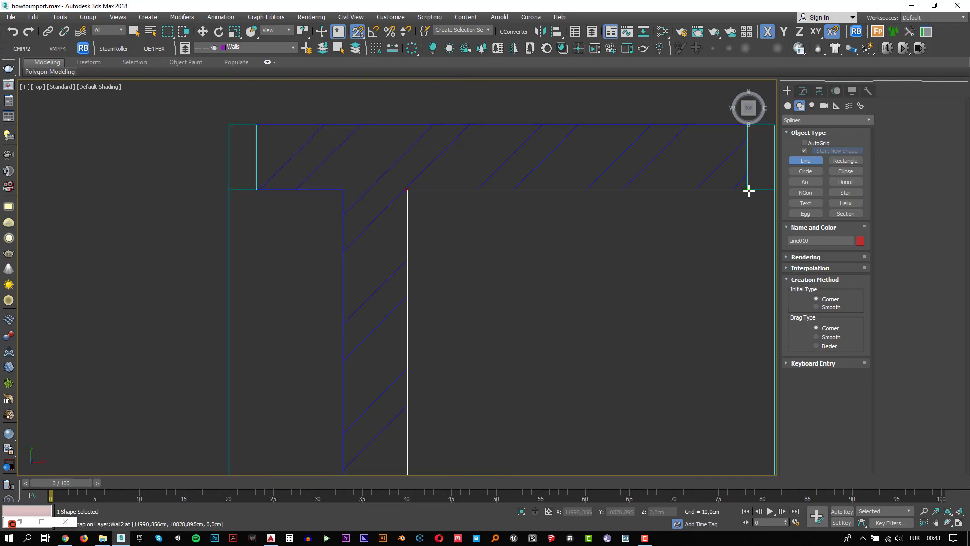
Trace the short hallway wall between the two doors around to the partition's left face
middle_click_drag(720, 179, 674, 235)
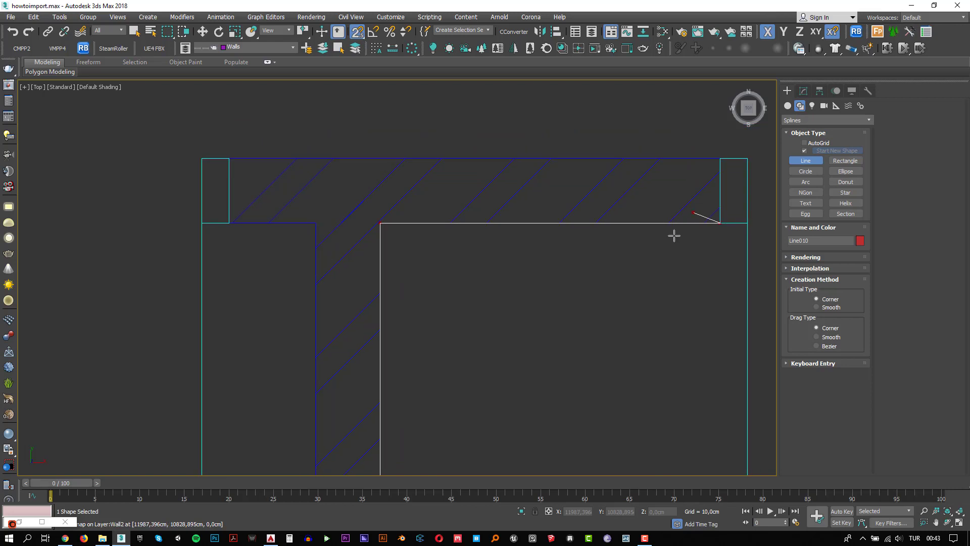
left_click(691, 157)
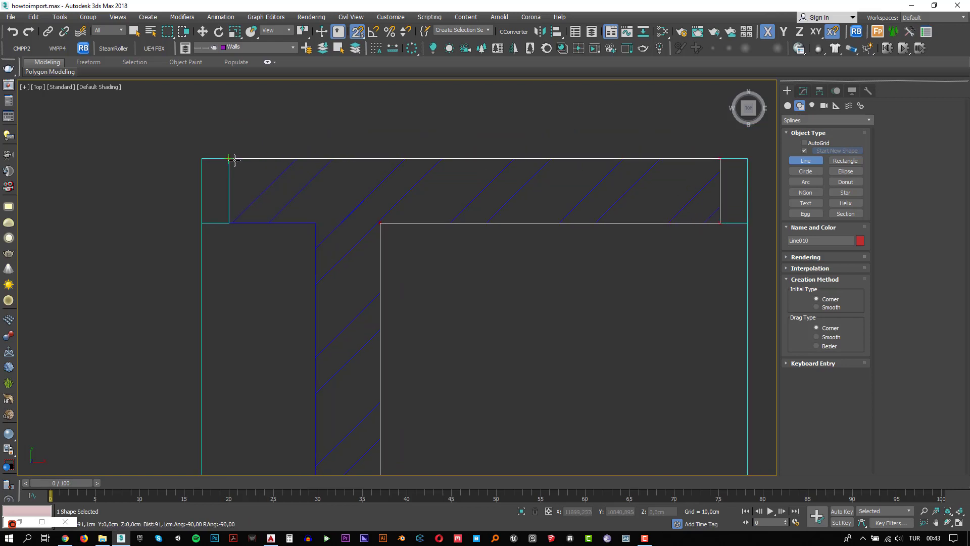
left_click(319, 228)
Trace down the partition's left face and along the exterior wall's inner face to the window, closing the spline
scroll(297, 258, "down", 5)
middle_click_drag(292, 324, 399, 170)
middle_click_drag(377, 400, 404, 254)
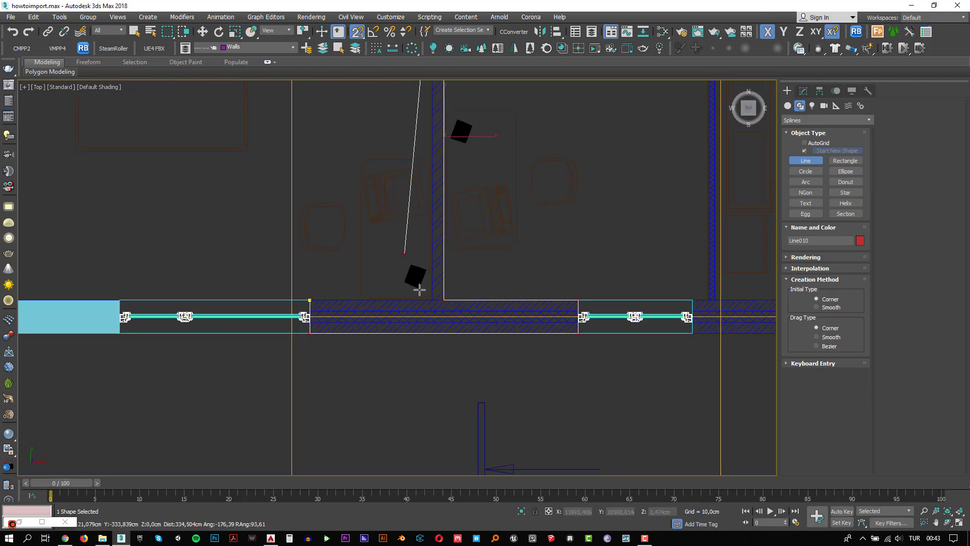
scroll(422, 300, "up", 5)
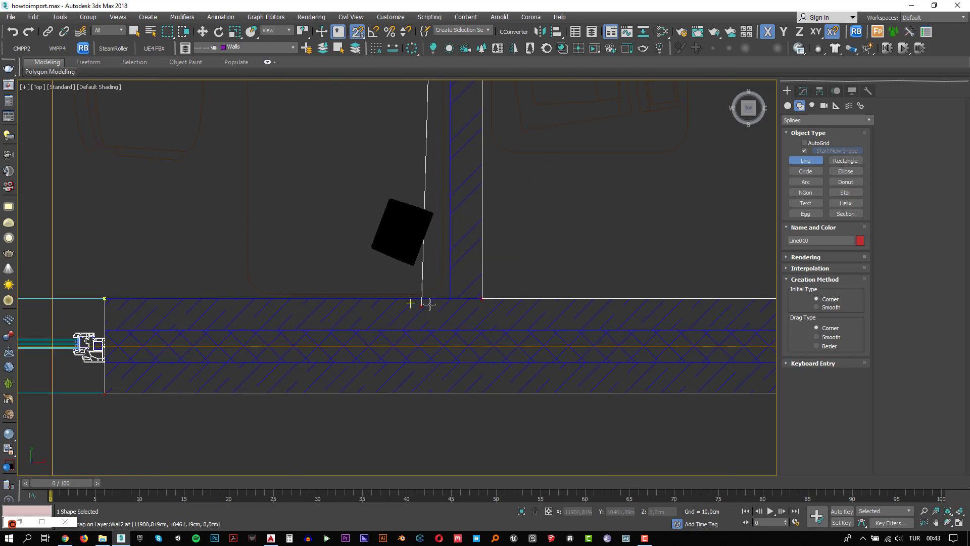
left_click(106, 296)
left_click(471, 303)
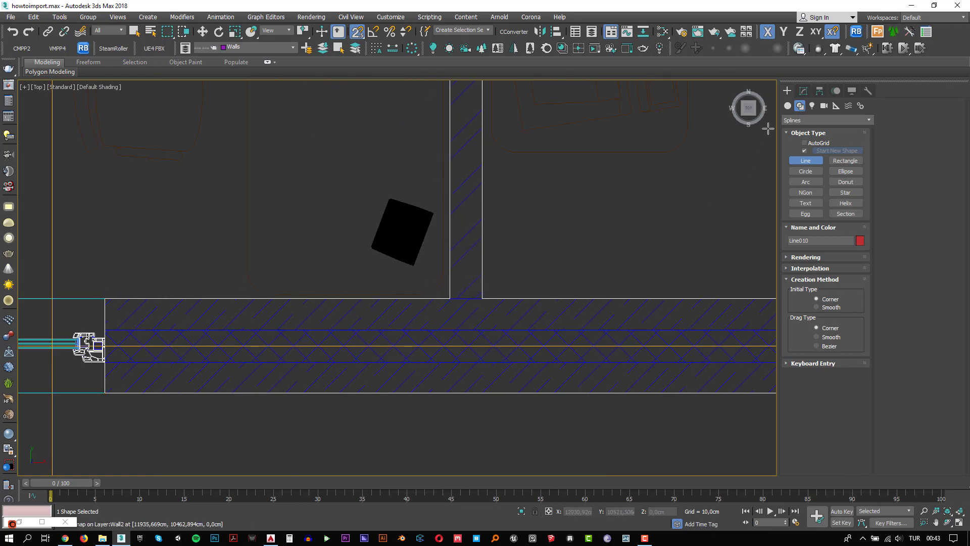
Extrude the closed spline of the lower exterior wall and room partition 280 cm
left_click(803, 91)
left_click(850, 148)
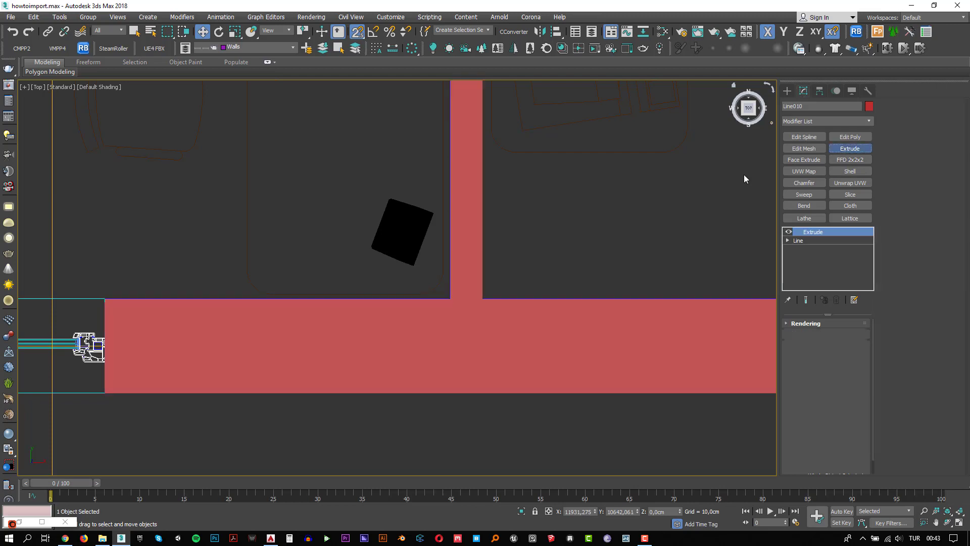
scroll(531, 340, "down", 5)
scroll(531, 340, "up", 5)
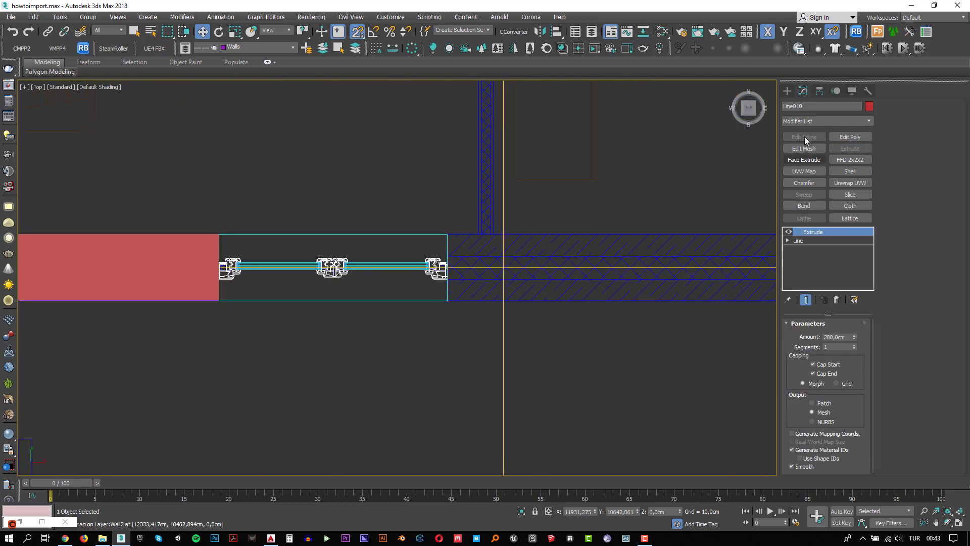
Start a new line at the far end of the next lower window and trace the exterior wall's outer face to the following window and across
left_click(786, 90)
left_click(805, 160)
scroll(447, 305, "up", 2)
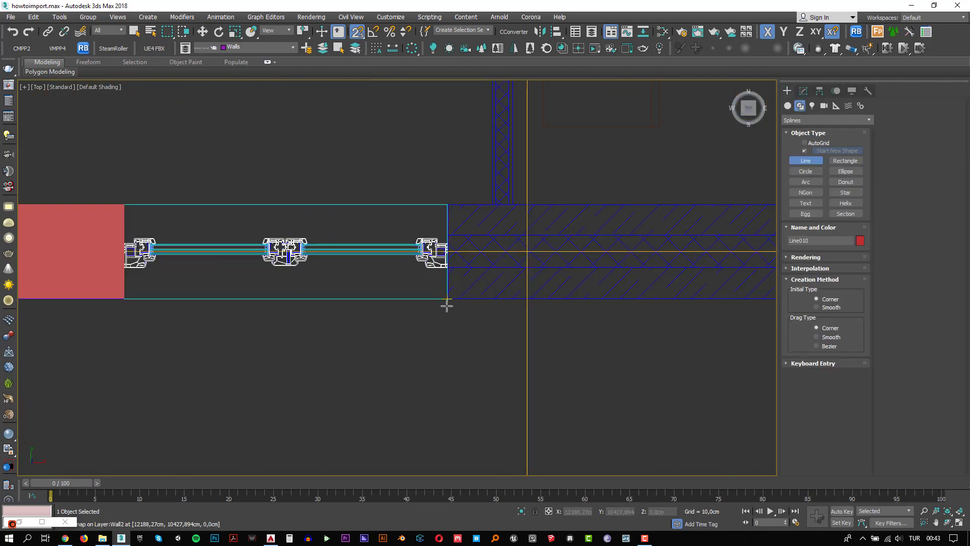
left_click(447, 299)
scroll(596, 312, "down", 3)
scroll(661, 308, "up", 4)
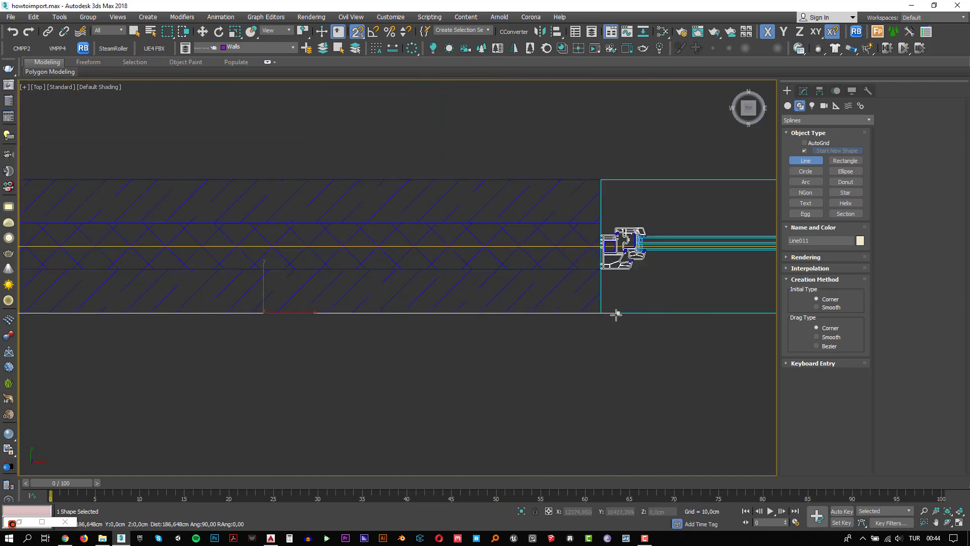
left_click(604, 175)
Trace the inner face back to the thin partition and up its right face to the door frame
middle_click_drag(192, 132, 589, 209)
scroll(388, 244, "up", 4)
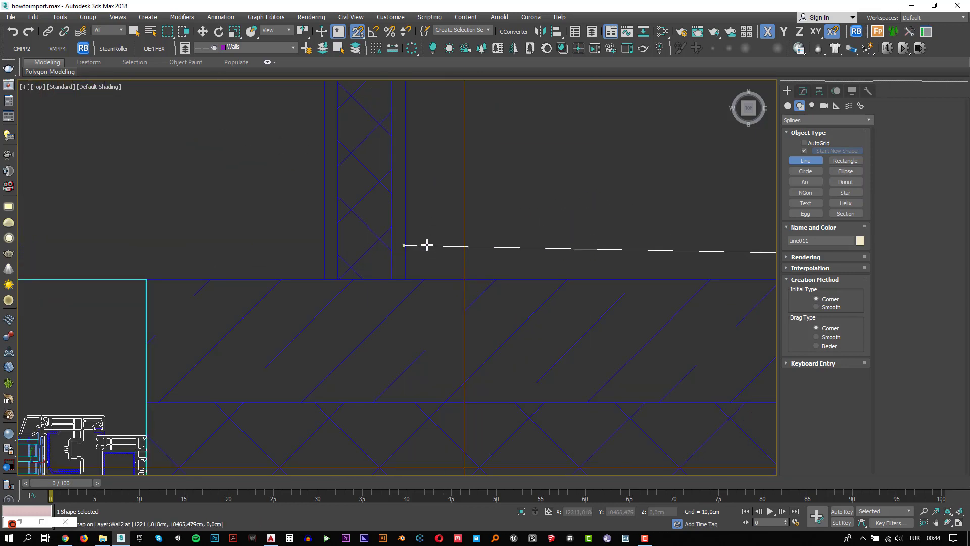
left_click(413, 273)
scroll(412, 274, "down", 5)
middle_click_drag(433, 173, 416, 355)
middle_click_drag(413, 206, 407, 357)
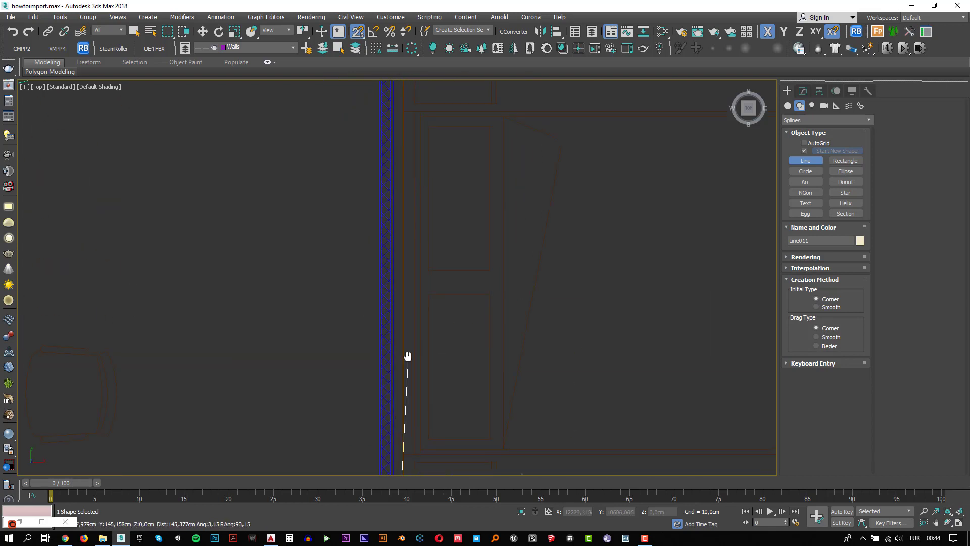
scroll(407, 304, "down", 3)
scroll(396, 169, "up", 5)
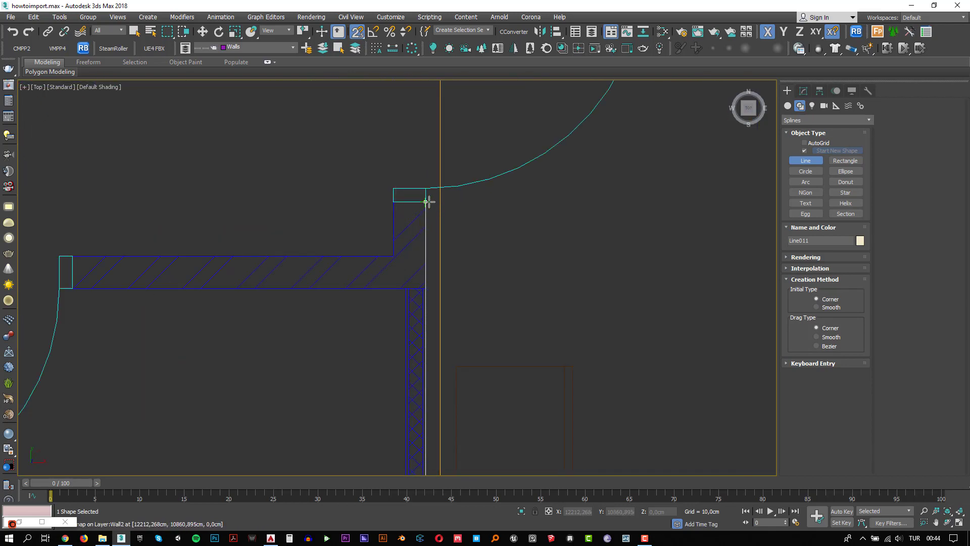
scroll(392, 203, "up", 4)
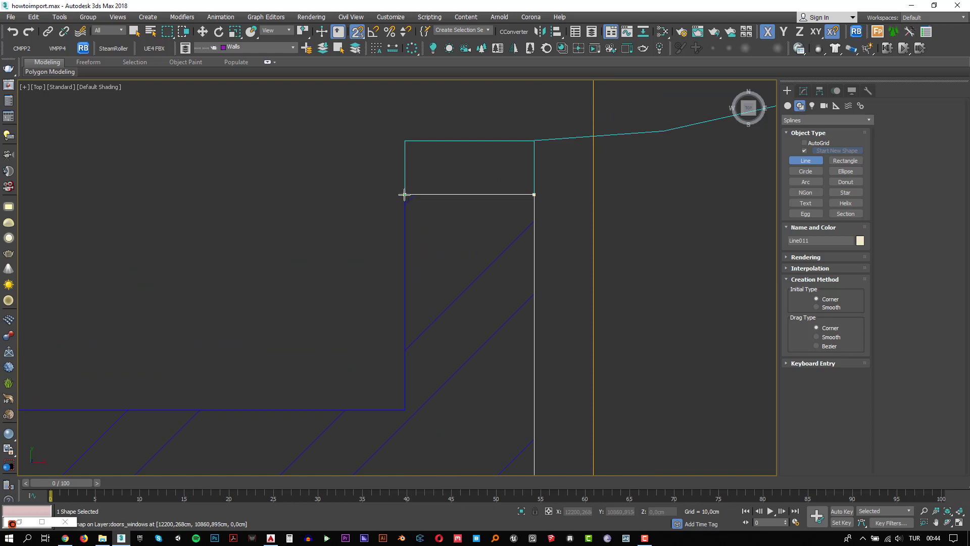
Trace the stub beside the door and around the hallway wall between the two doors, back to the thin partition's left face
left_click(396, 409)
scroll(387, 404, "down", 4)
middle_click_drag(227, 347, 468, 246)
scroll(298, 295, "up", 3)
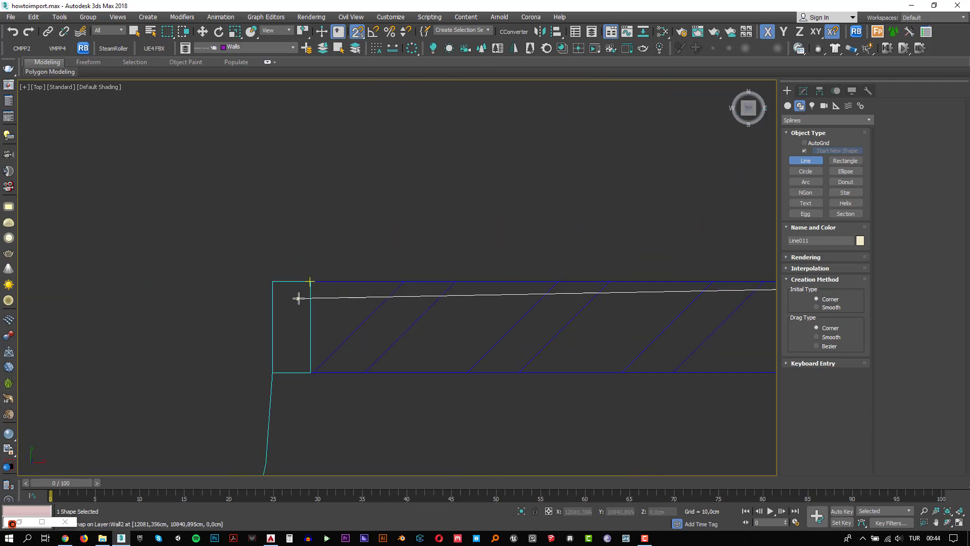
left_click(301, 373)
scroll(374, 371, "down", 3)
middle_click_drag(581, 401, 350, 302)
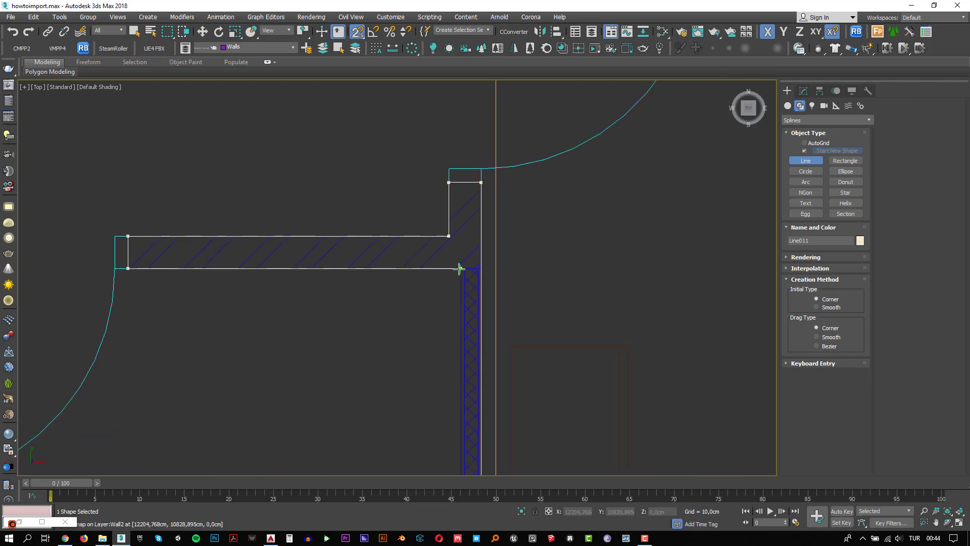
scroll(459, 269, "up", 3)
left_click(460, 269)
Trace down the thin partition's left face and along the exterior wall's inner face to the window, closing the spline
scroll(425, 298, "down", 4)
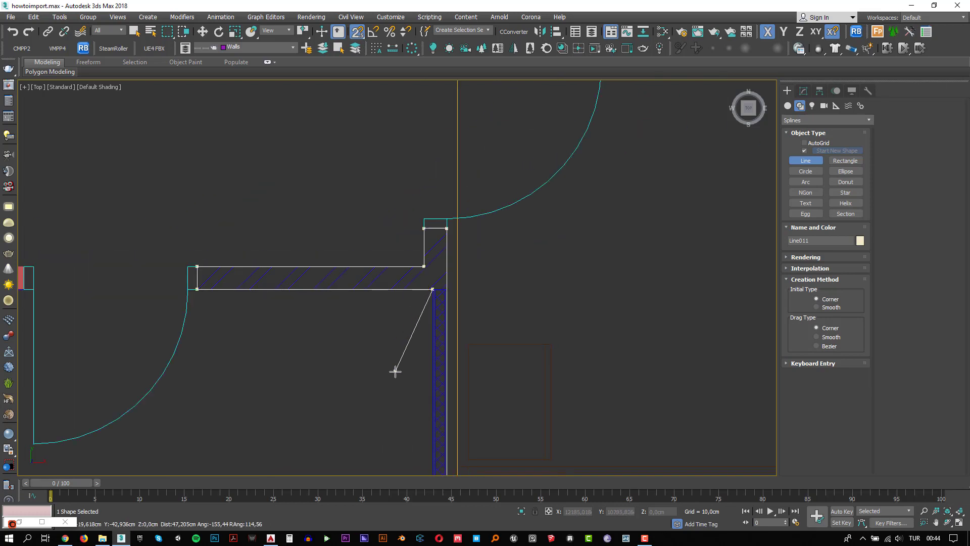
middle_click_drag(397, 376, 418, 167)
middle_click_drag(439, 400, 472, 182)
middle_click_drag(438, 351, 444, 123)
scroll(484, 347, "up", 3)
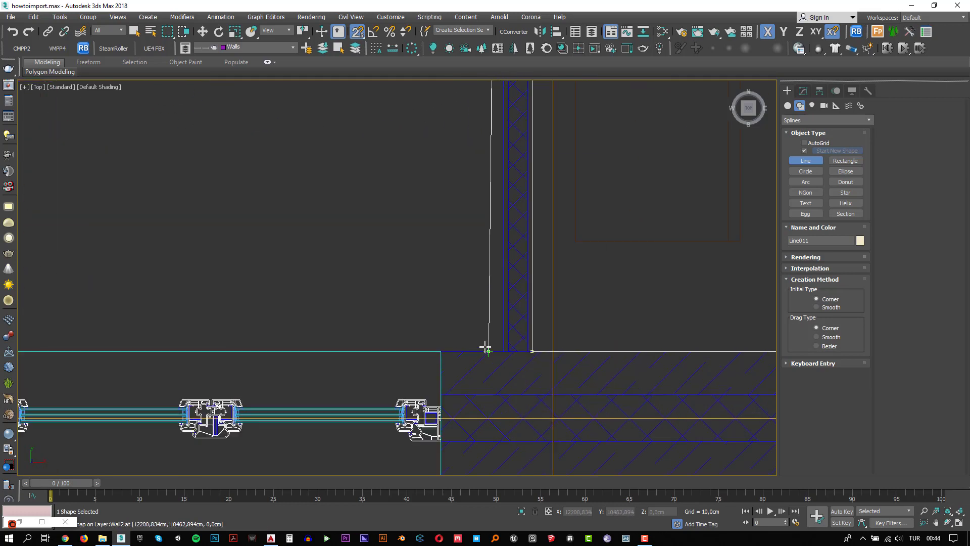
scroll(486, 348, "up", 2)
left_click(424, 349)
middle_click_drag(430, 412, 437, 235)
left_click(430, 366)
left_click(466, 302)
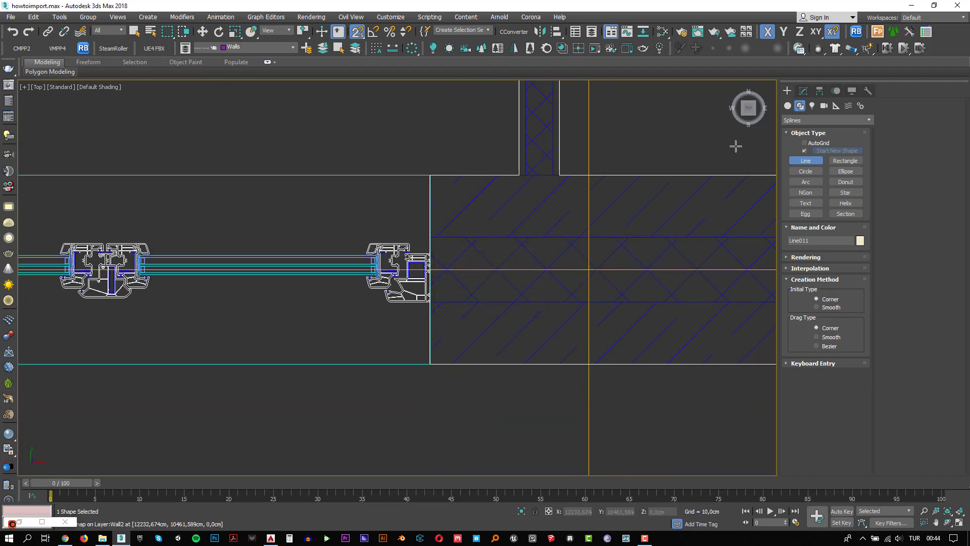
Extrude the closed spline of the thin partition and its exterior wall section 280 cm
left_click(803, 91)
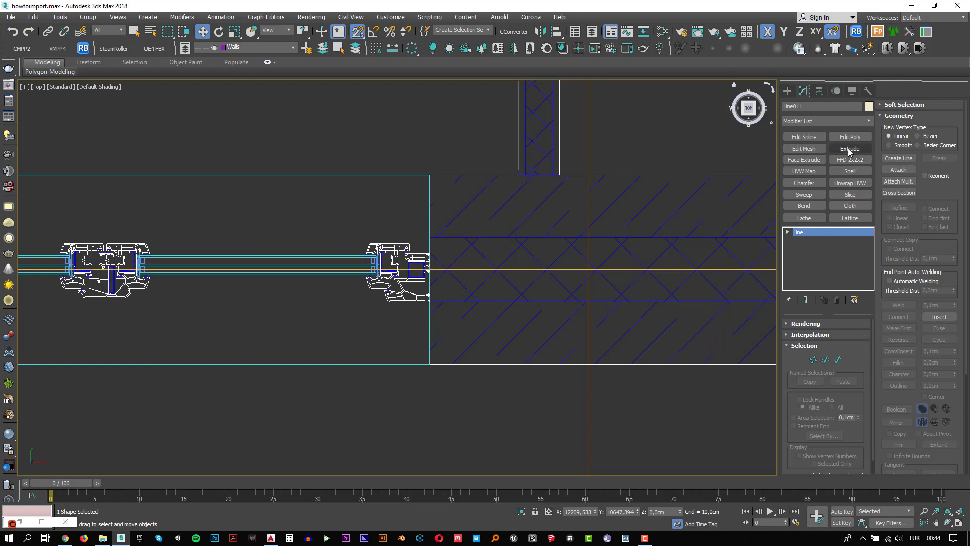
left_click(850, 148)
middle_click_drag(622, 229, 535, 253)
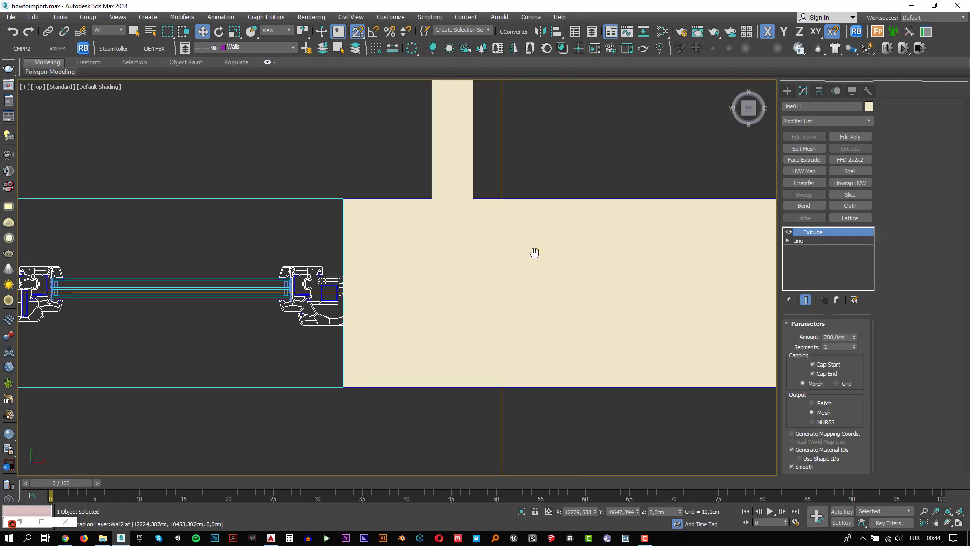
scroll(433, 283, "down", 12)
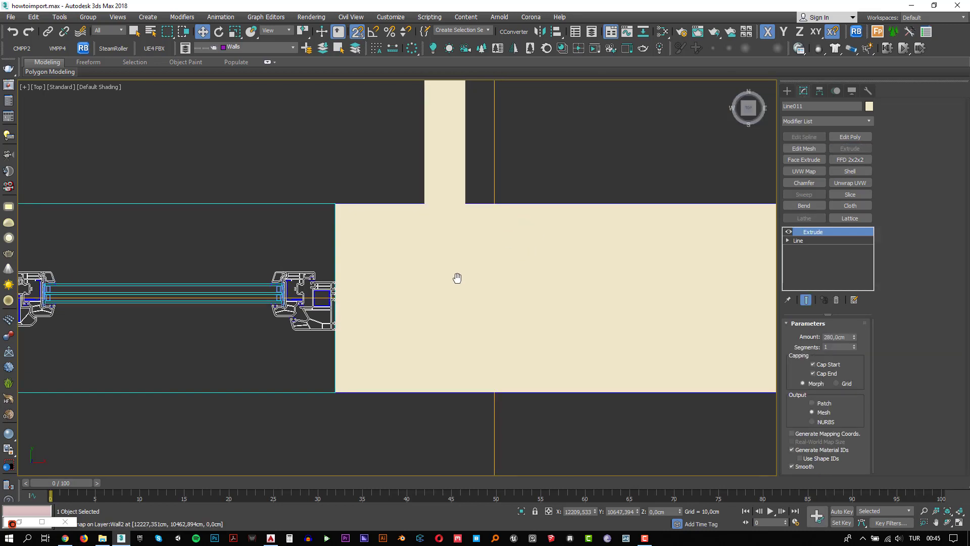
scroll(647, 264, "up", 4)
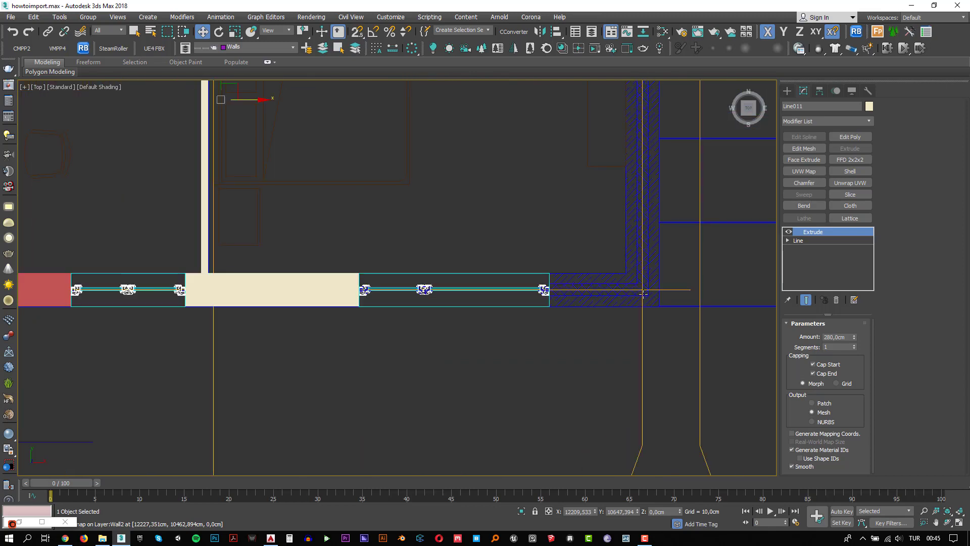
Start a new line at the last lower window's far end and trace the outer face around the building corner, up to the side opening and across
left_click(787, 91)
left_click(806, 160)
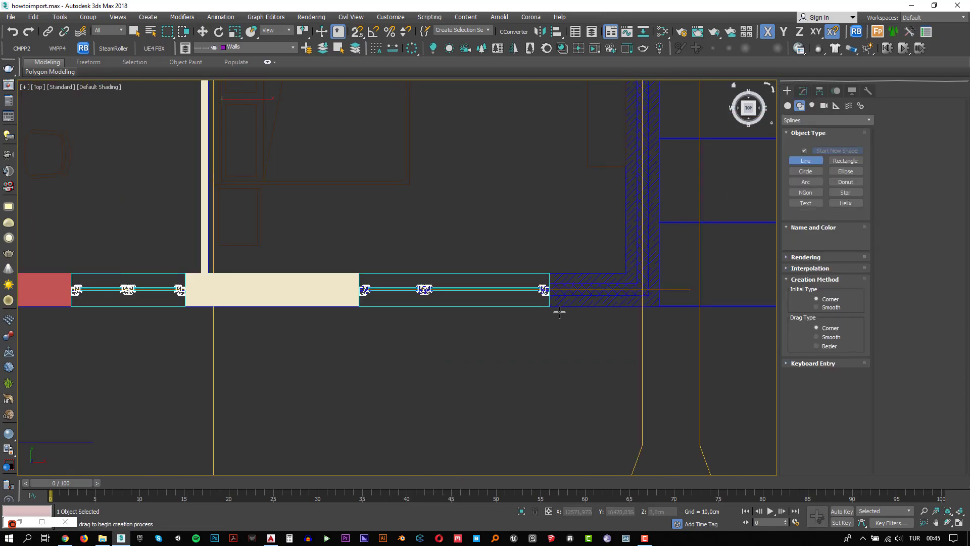
scroll(556, 309, "up", 5)
key("s")
left_click(503, 300)
middle_click_drag(678, 272, 405, 327)
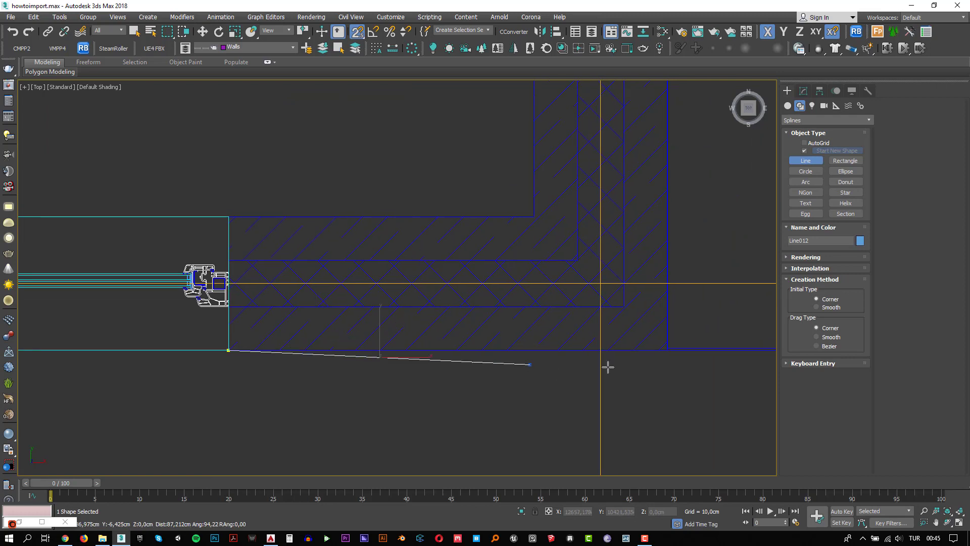
left_click(669, 349)
scroll(657, 374, "down", 5)
scroll(665, 205, "up", 6)
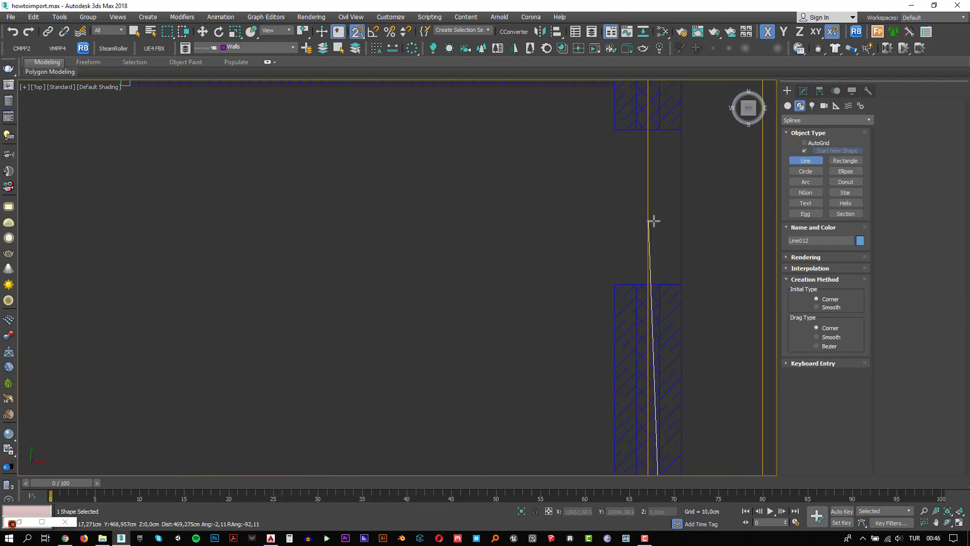
left_click(610, 283)
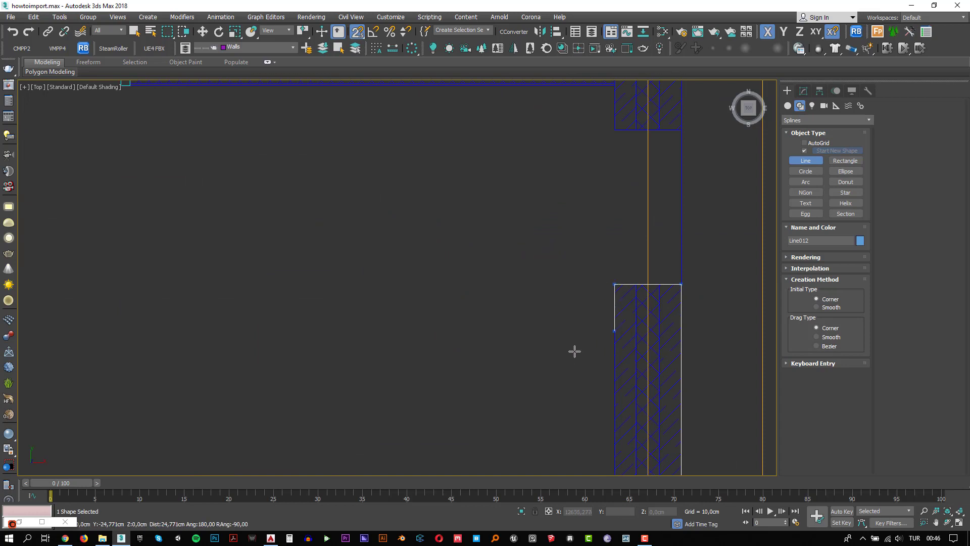
Trace the corner wall's inner face back to the window and close the spline
scroll(530, 418, "down", 5)
scroll(485, 243, "up", 7)
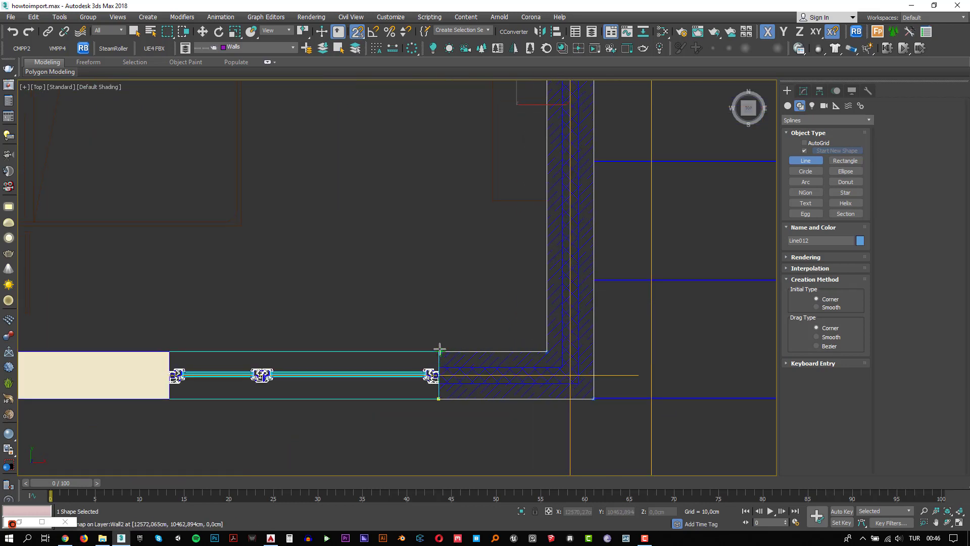
left_click(437, 399)
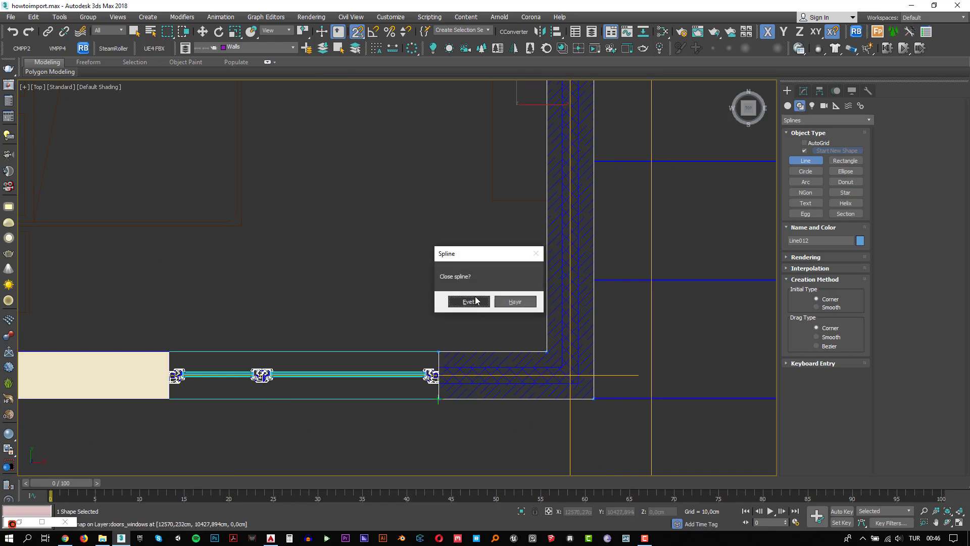
left_click(475, 301)
Extrude the closed spline of the corner wall 280 cm
left_click(804, 91)
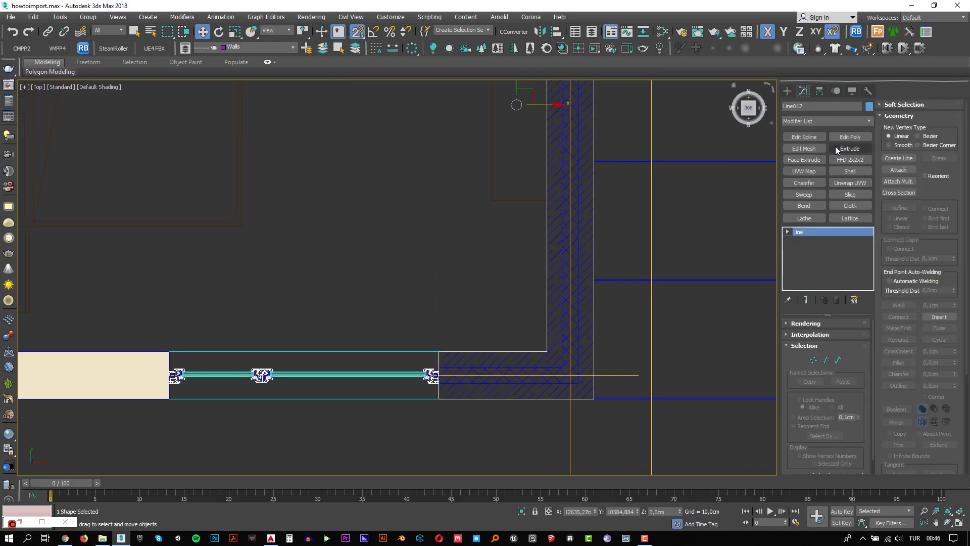
left_click(850, 148)
scroll(580, 243, "down", 5)
scroll(580, 244, "down", 3)
scroll(514, 362, "up", 10)
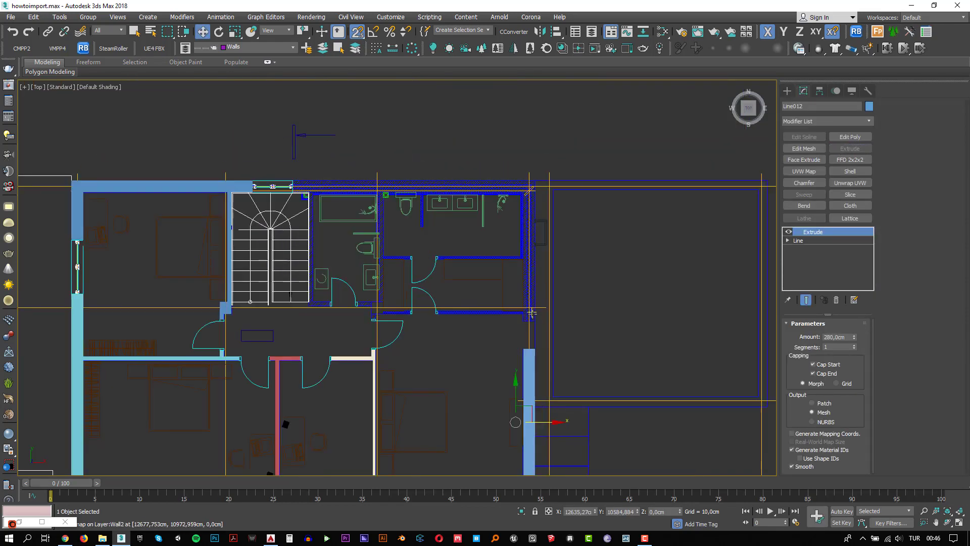
Start a new line across the wall end above the side opening and trace the inner face up to the horizontal partition
left_click(787, 90)
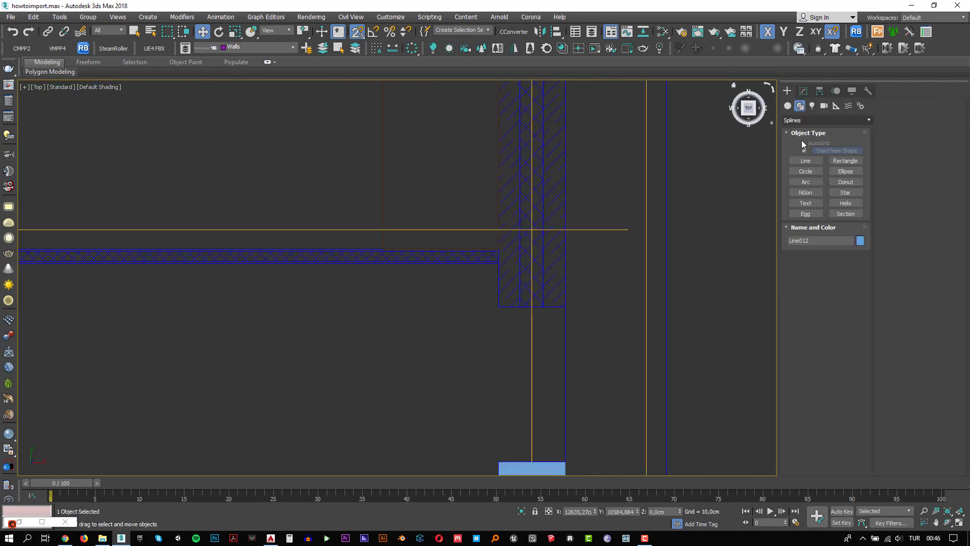
left_click(805, 161)
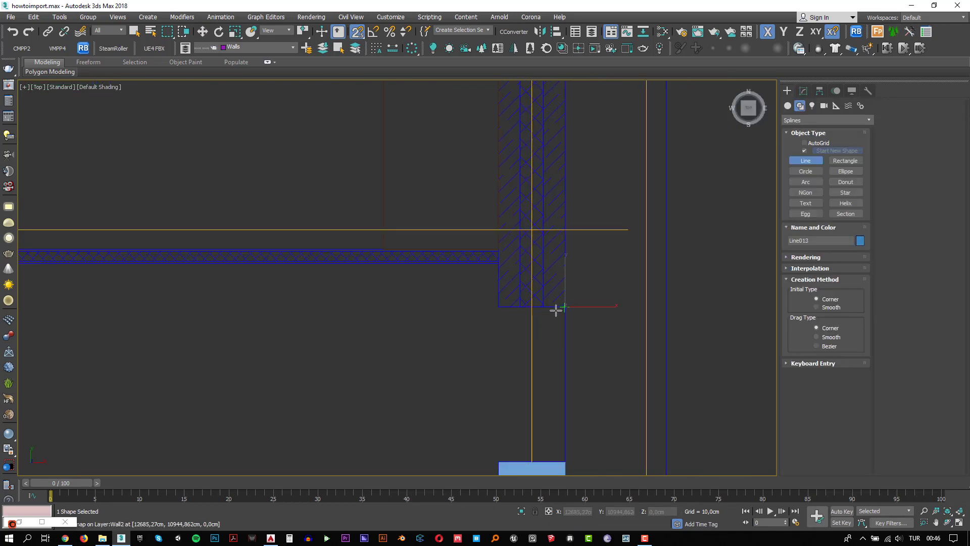
left_click(496, 308)
scroll(496, 260, "up", 5)
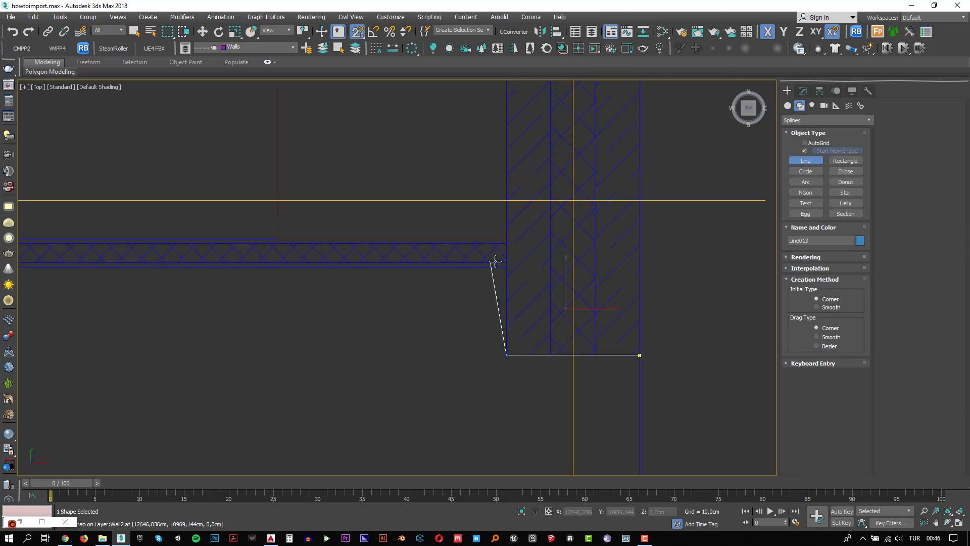
left_click(515, 272)
Trace the horizontal partition's lower face to the door frame, across its end and back along its upper face to the exterior wall
scroll(415, 324, "down", 5)
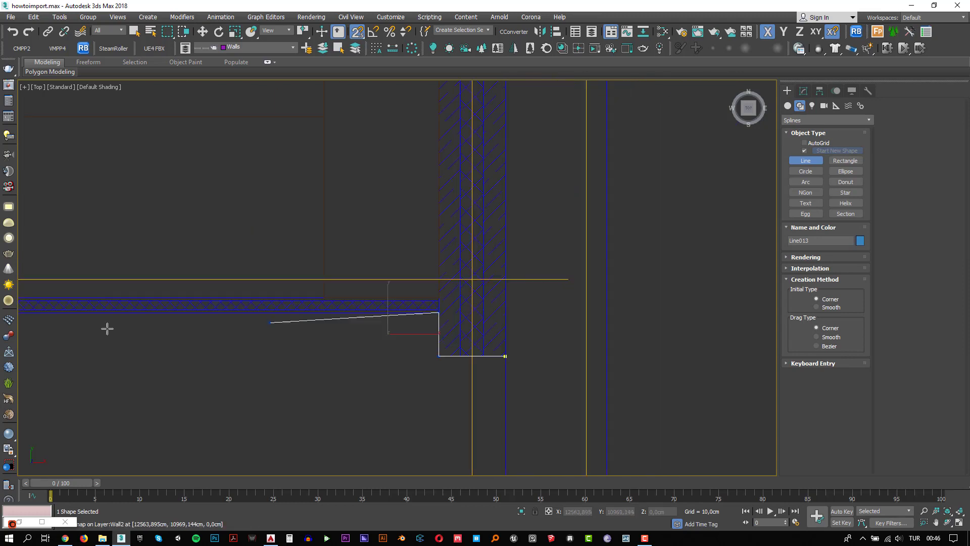
middle_click_drag(246, 345, 630, 311)
scroll(417, 281, "up", 6)
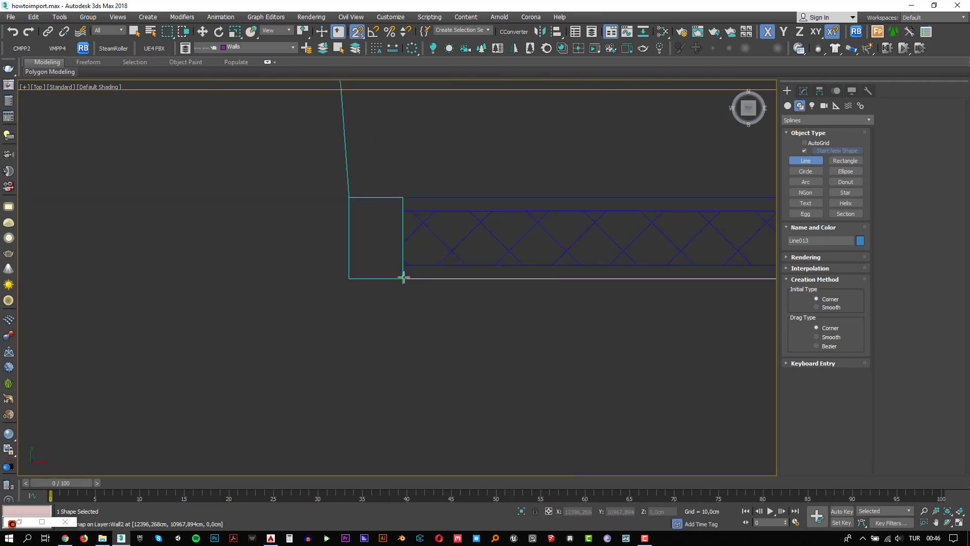
scroll(408, 244, "down", 6)
middle_click_drag(731, 217, 491, 285)
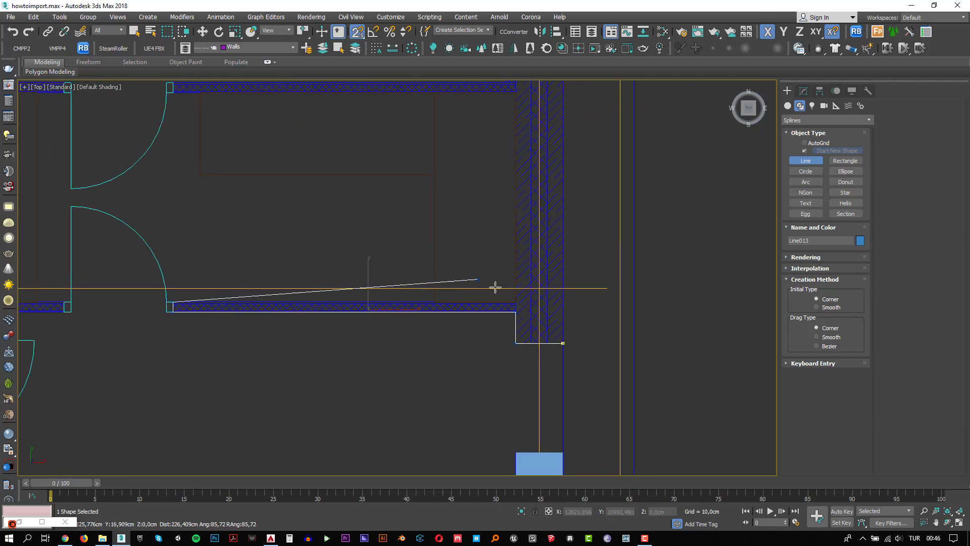
scroll(520, 298, "up", 4)
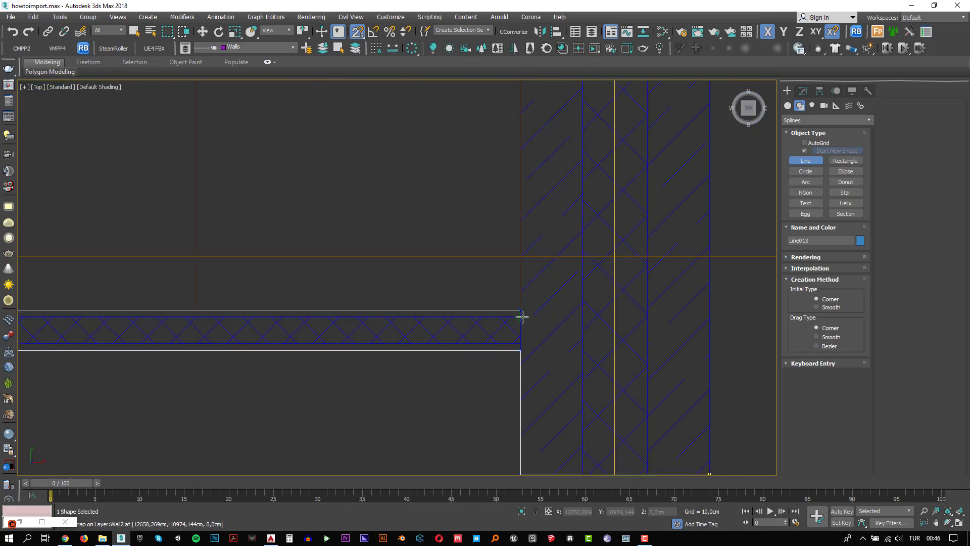
Trace the exterior wall's inner face up from the lower partition to the underside of the bathroom partition
scroll(516, 340, "down", 5)
middle_click_drag(484, 198, 484, 505)
scroll(511, 348, "up", 5)
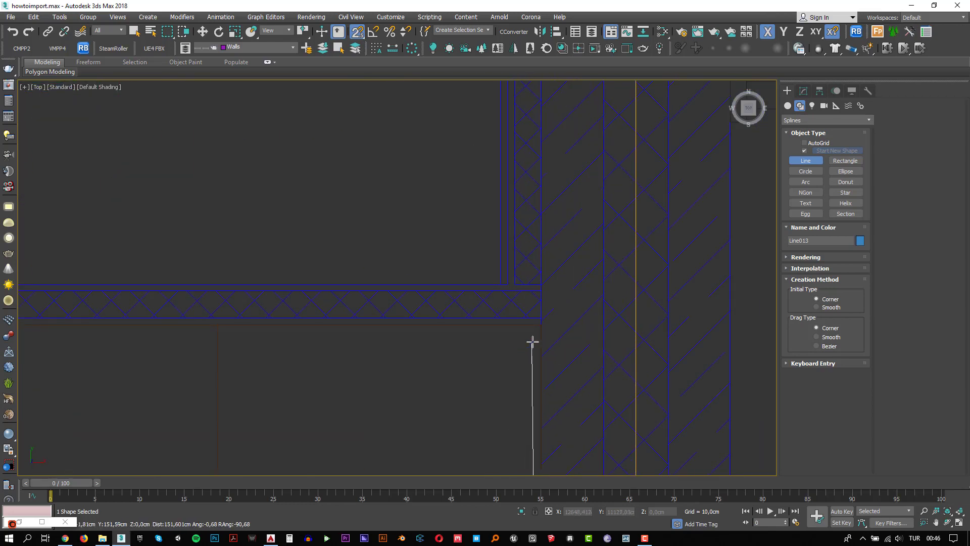
left_click(539, 317)
Trace the bathroom partition's lower face to the door frame, across its end and back along its upper face to the exterior wall's lining
scroll(466, 352, "down", 4)
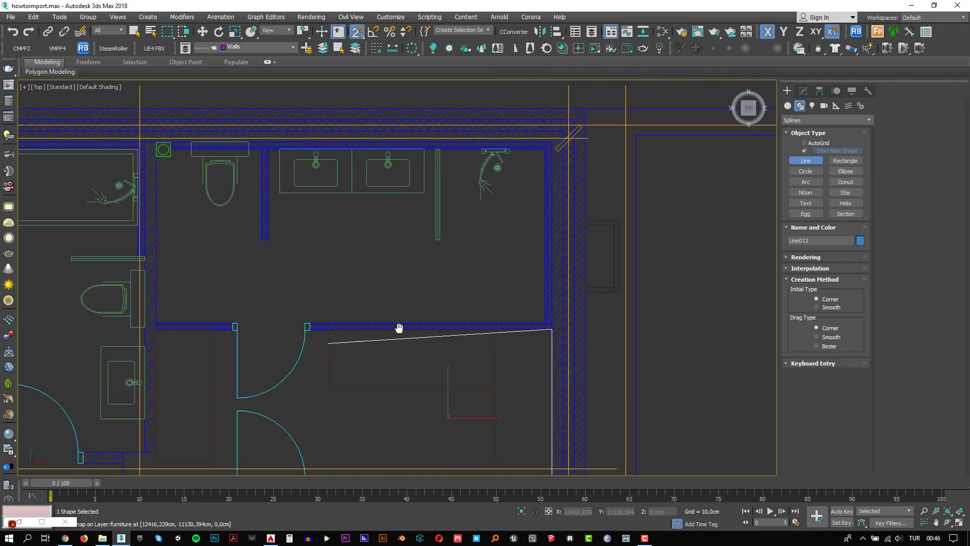
scroll(426, 306, "up", 6)
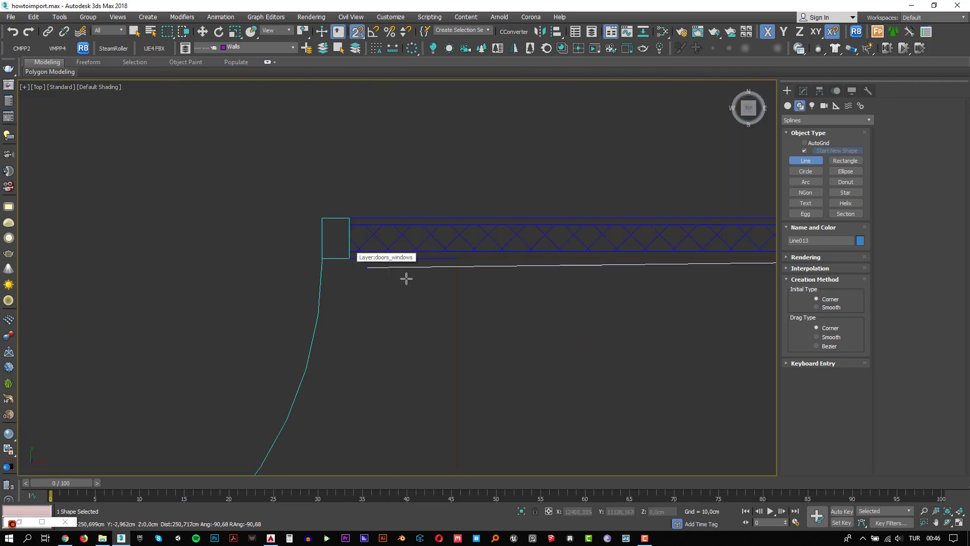
scroll(404, 277, "down", 4)
scroll(732, 281, "up", 4)
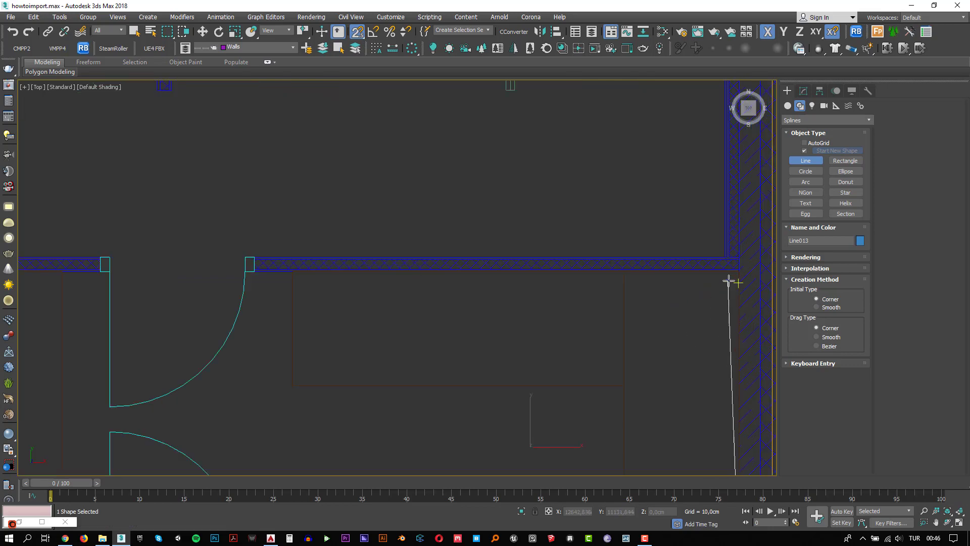
scroll(596, 287, "down", 4)
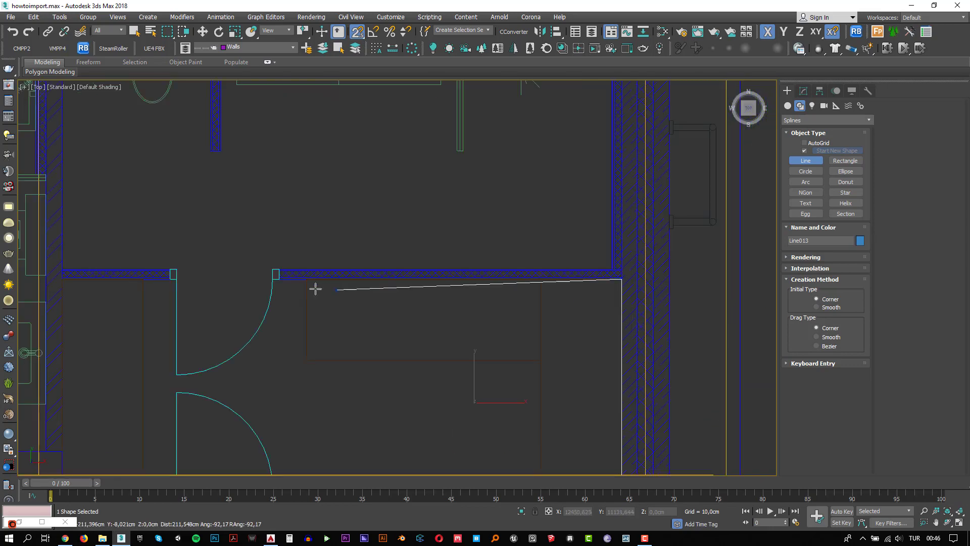
scroll(264, 289, "up", 4)
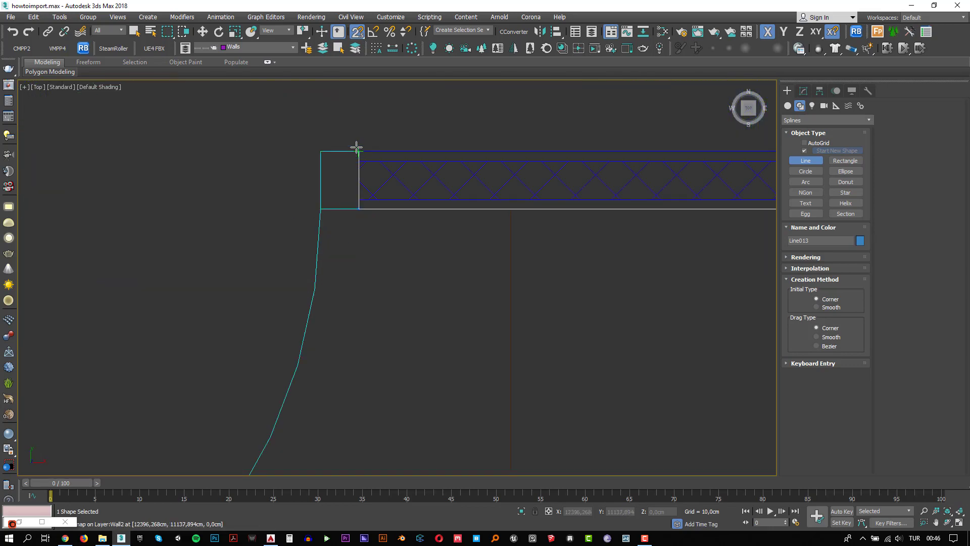
scroll(379, 190, "down", 3)
scroll(509, 268, "up", 5)
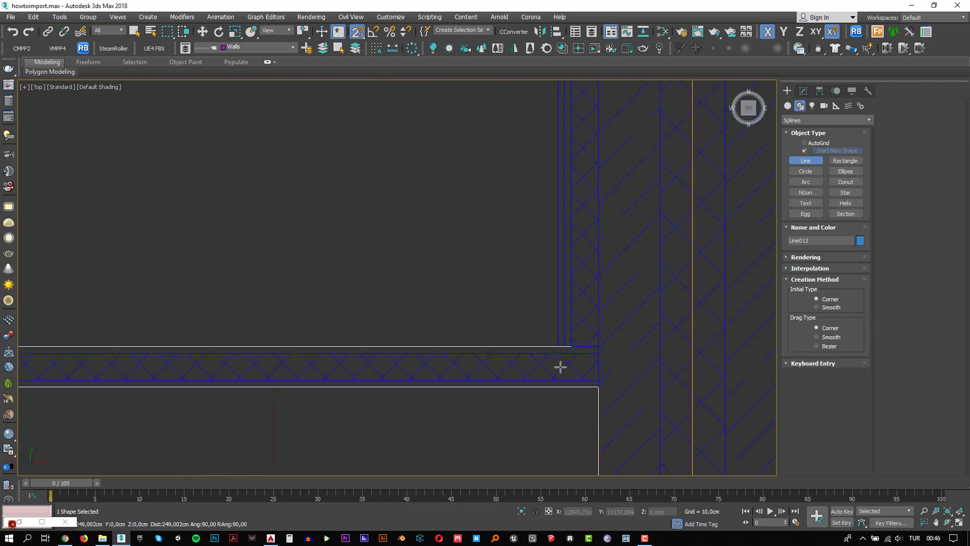
Trace the bathroom's inner face along the exterior side wall up to the room's upper corner by the shower
scroll(535, 356, "down", 5)
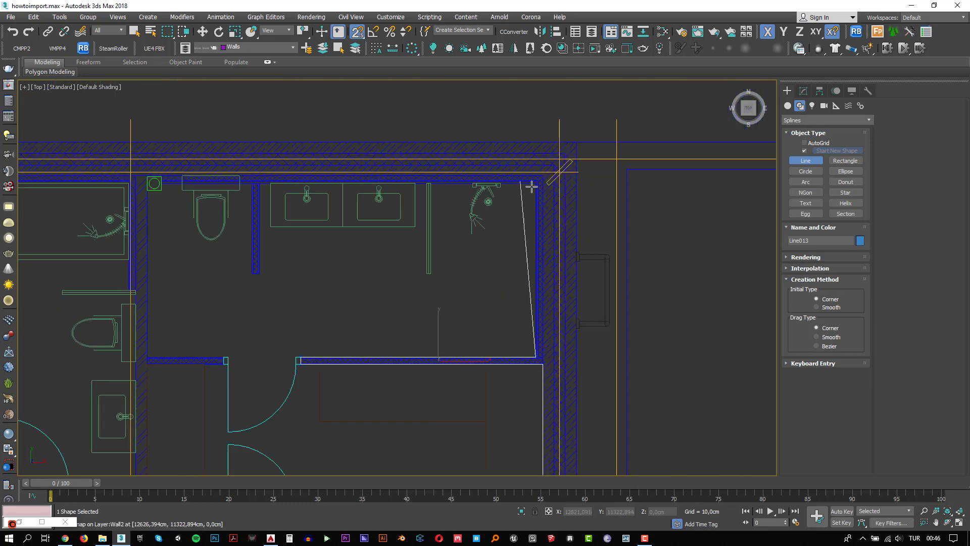
scroll(531, 187, "up", 5)
left_click(540, 171)
Trace the upper wall's inner face to the short partition beside the toilet and around the partition's free end
scroll(502, 196, "down", 3)
middle_click_drag(181, 257, 522, 244)
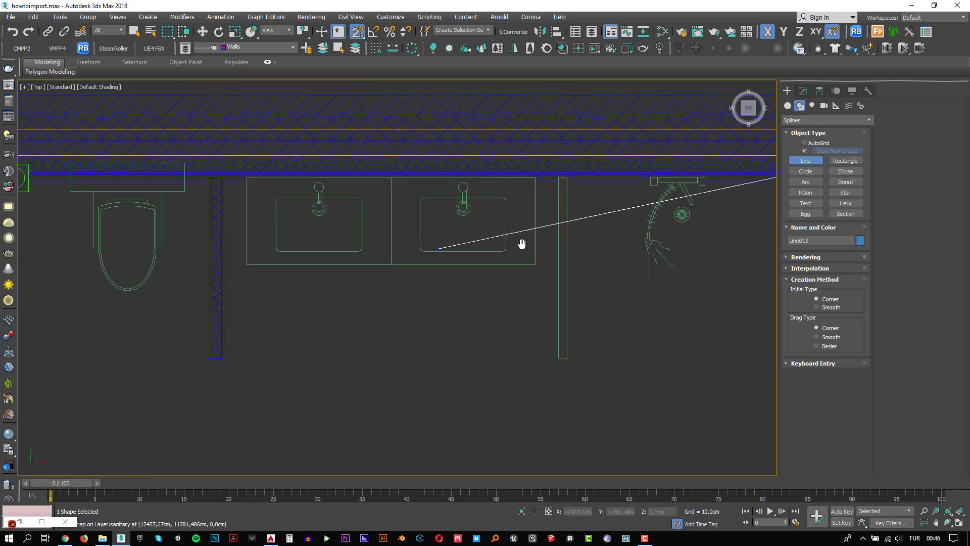
scroll(379, 195, "up", 5)
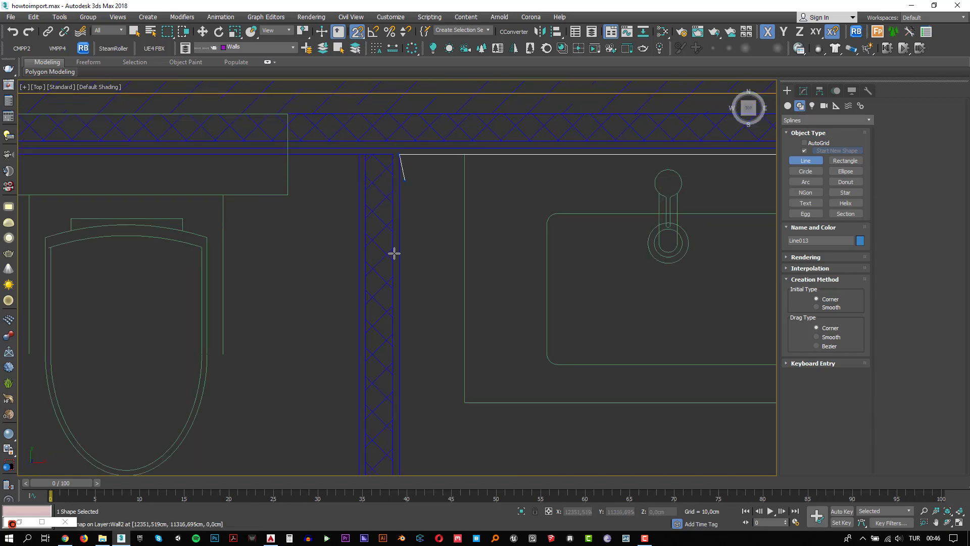
middle_click_drag(418, 373, 448, 124)
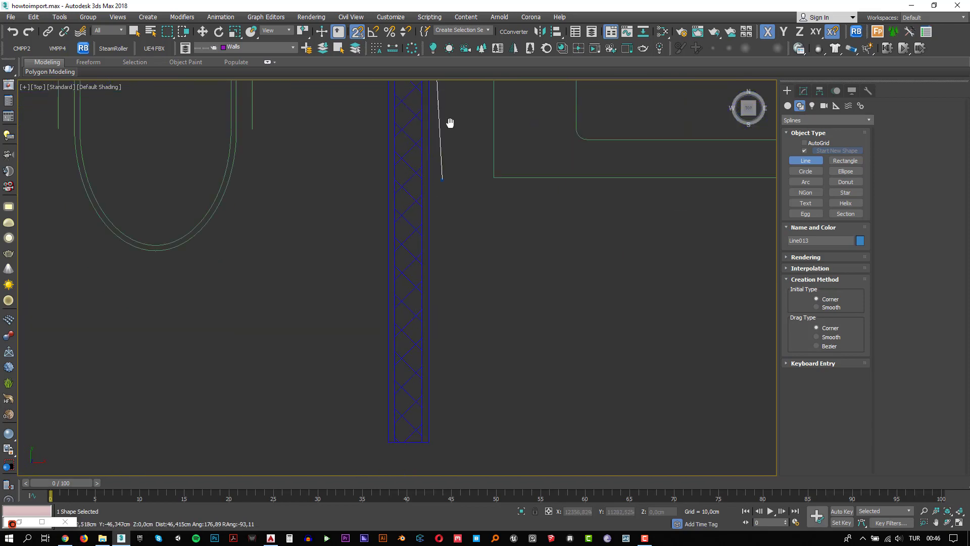
left_click(383, 414)
Trace the short partition's toilet-side face back to the upper wall and continue along that wall and around the pipe shaft
middle_click_drag(319, 187, 337, 394)
middle_click_drag(386, 179, 378, 223)
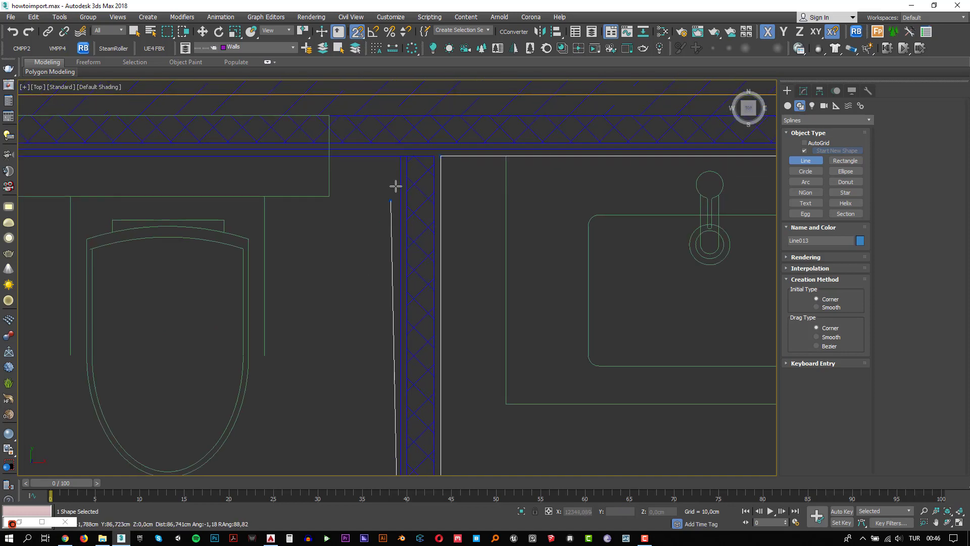
middle_click_drag(102, 204, 526, 182)
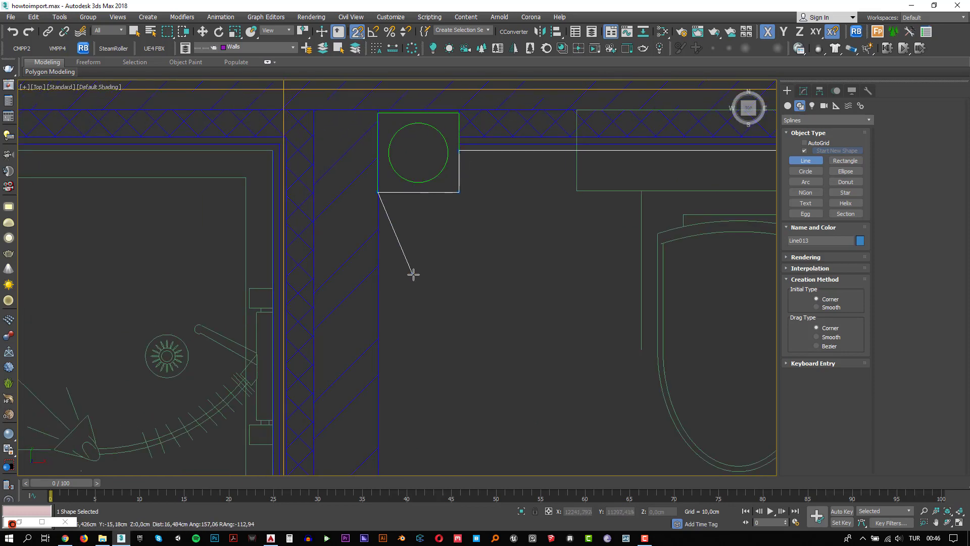
Trace the wall between the bathrooms down from the shaft and around the short partition piece ending at the door frame
scroll(414, 275, "down", 5)
scroll(472, 324, "up", 8)
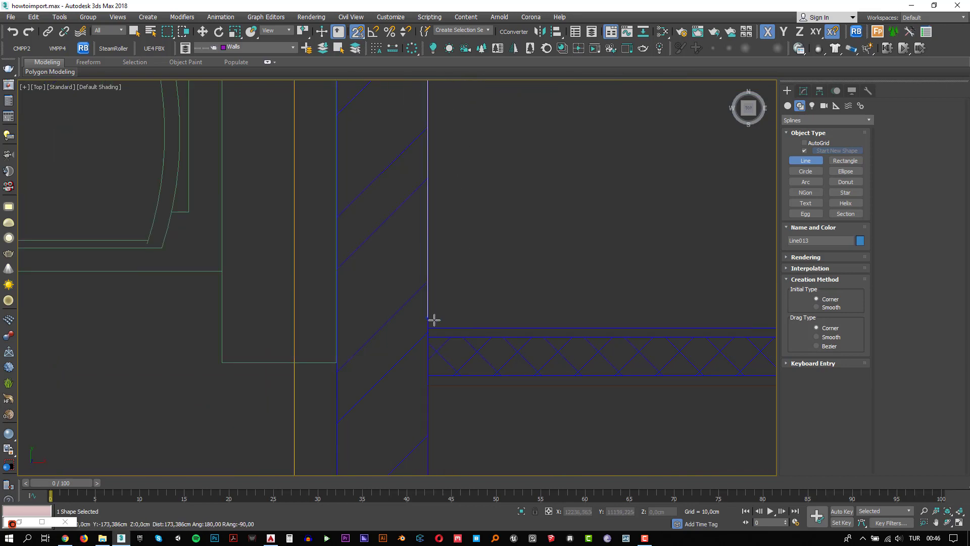
middle_click_drag(571, 324, 256, 278)
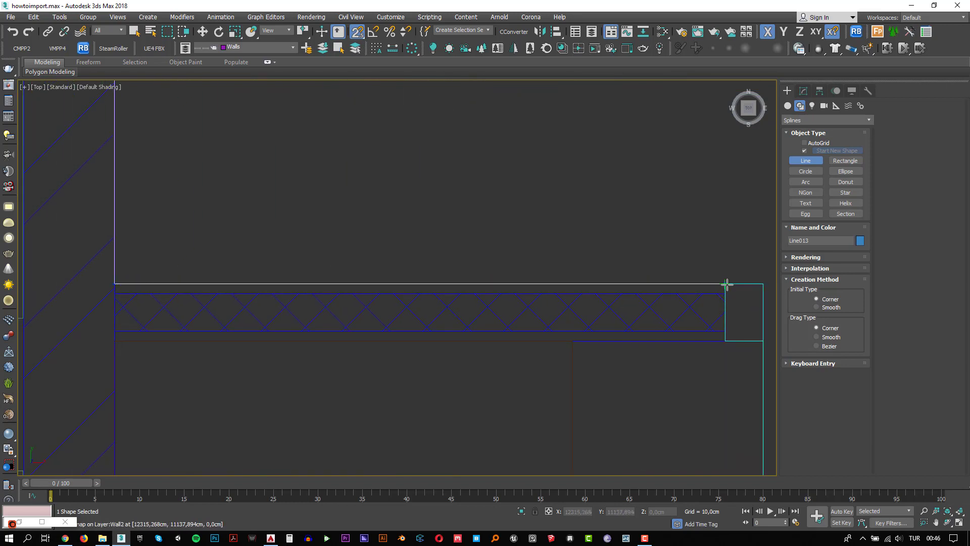
left_click(119, 346)
Trace the wall down to the lower partition, then the partition's upper face and its end at the door frame
scroll(127, 358, "down", 5)
middle_click_drag(158, 395, 330, 133)
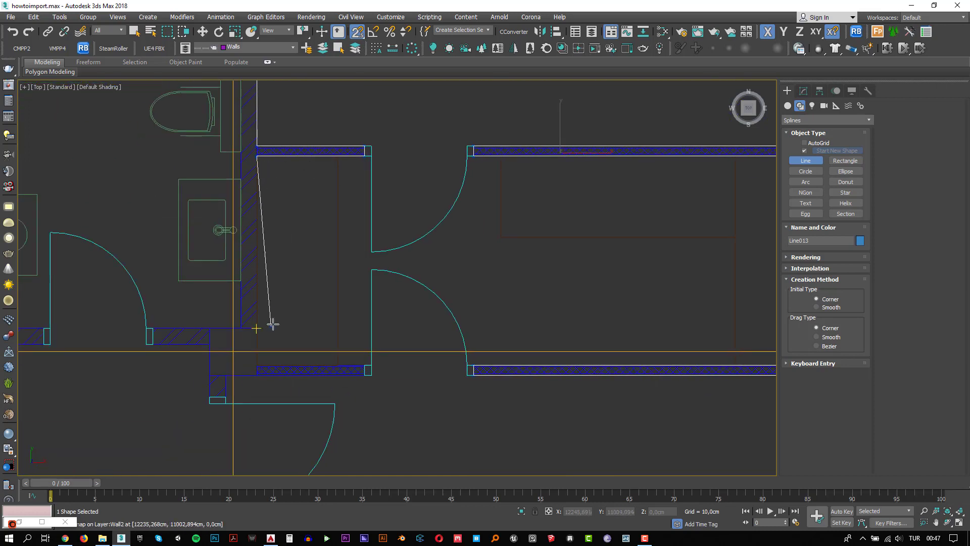
scroll(261, 351, "up", 4)
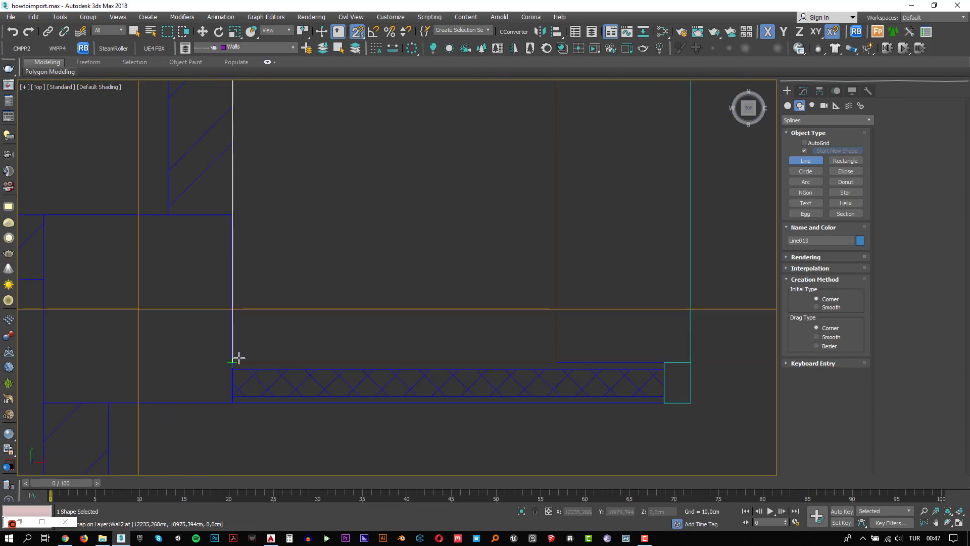
left_click(261, 358)
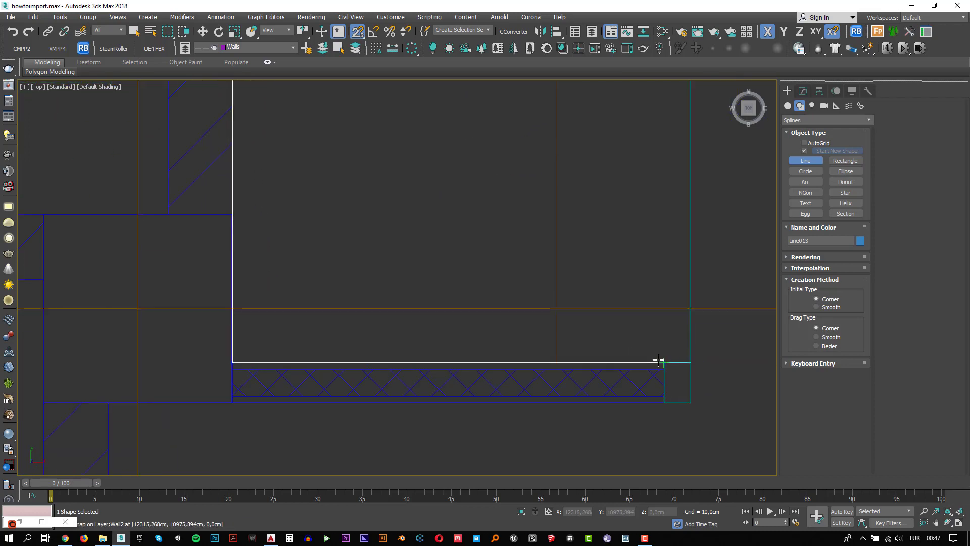
left_click(664, 408)
Trace the lower partition's underside back to the wall stub, then around the stub and the adjoining wall piece beside the bathroom door
middle_click_drag(165, 433, 399, 197)
left_click(322, 183)
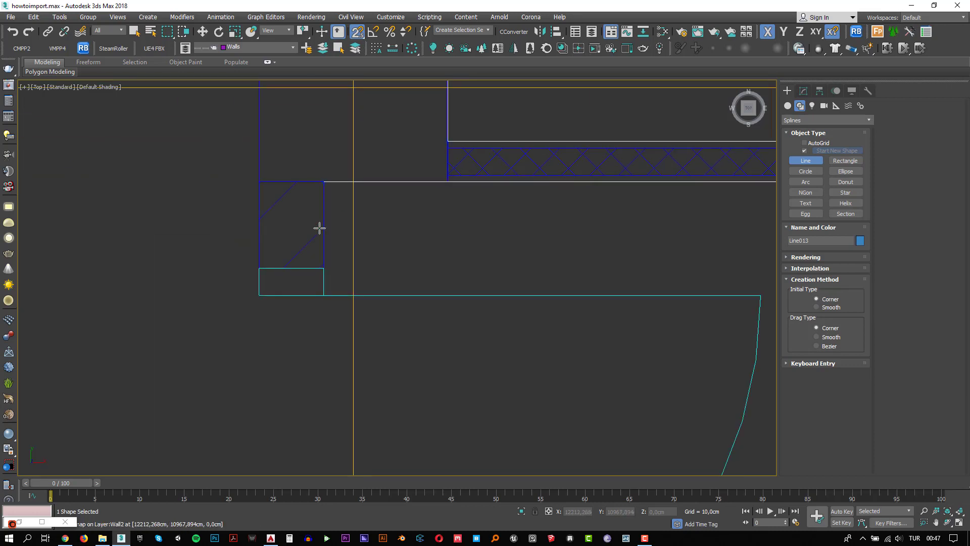
left_click(251, 268)
scroll(234, 287, "down", 4)
scroll(203, 226, "up", 4)
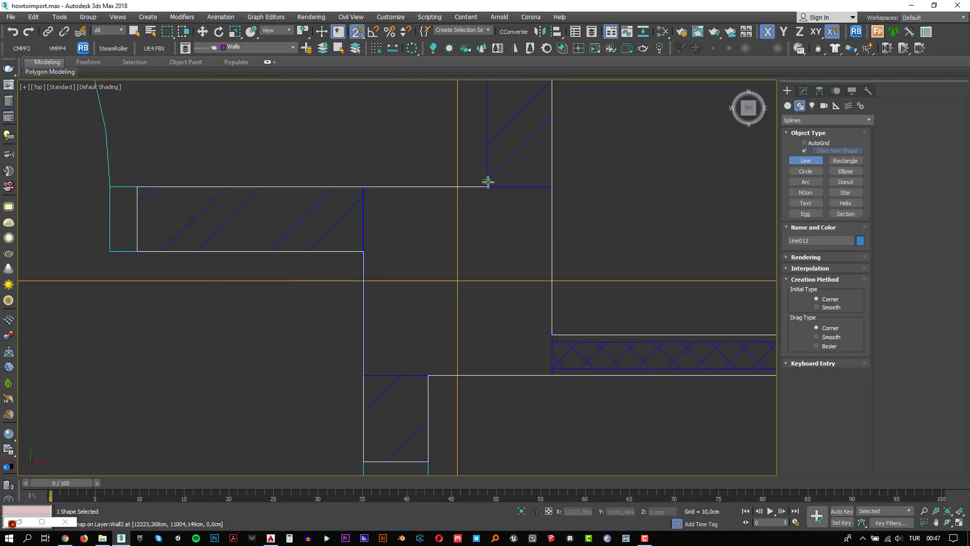
Trace the second bathroom's face of the dividing wall up past the toilet to the exterior wall's inner corner
scroll(440, 161, "down", 4)
scroll(386, 307, "up", 6)
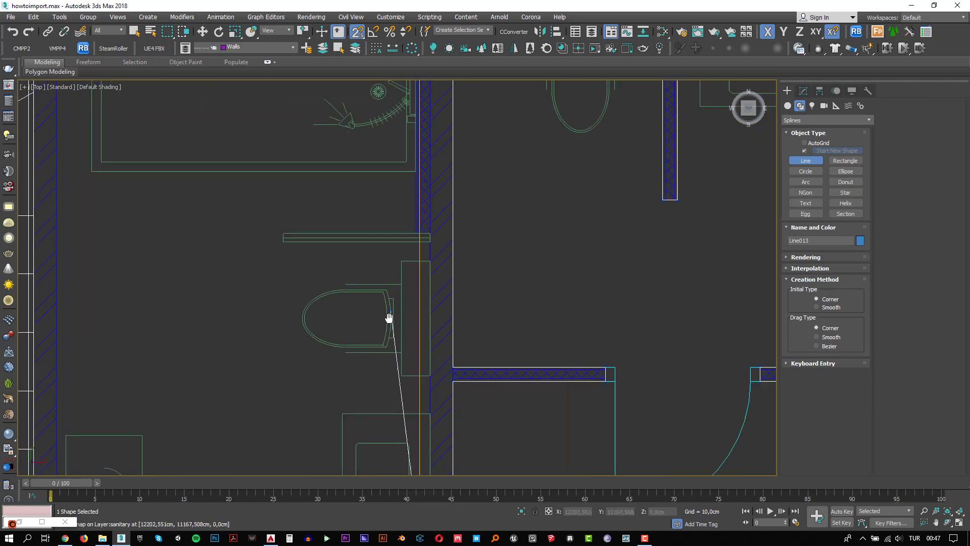
scroll(417, 235, "up", 4)
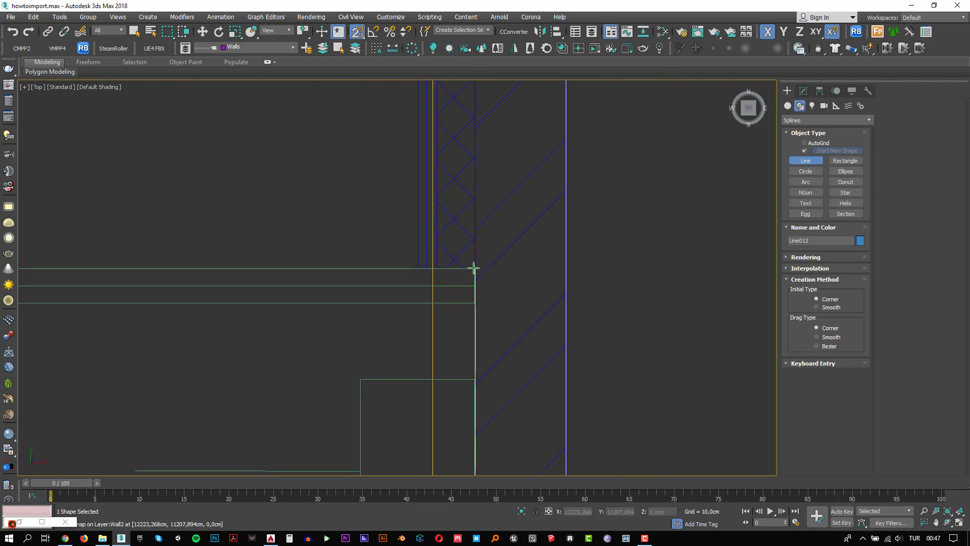
scroll(473, 267, "down", 4)
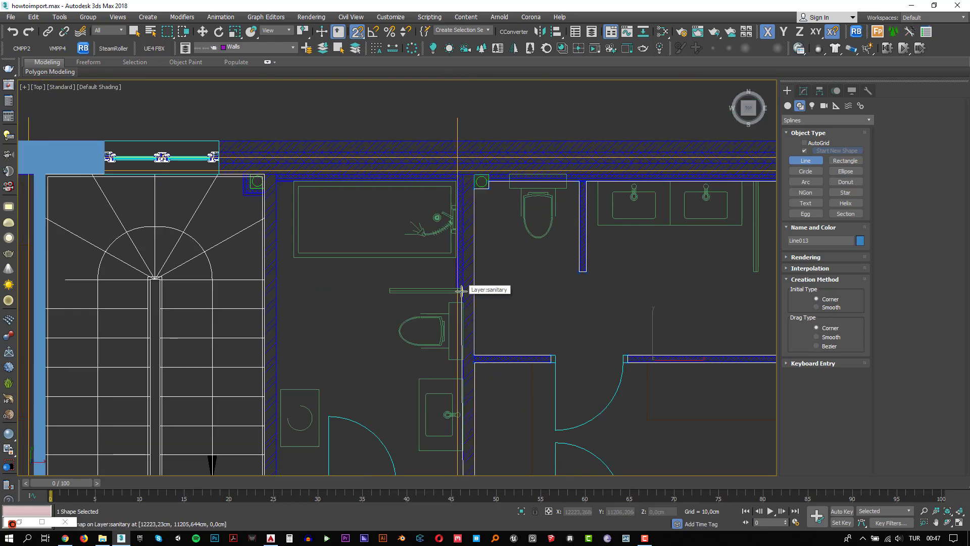
scroll(466, 167, "up", 3)
scroll(470, 187, "up", 2)
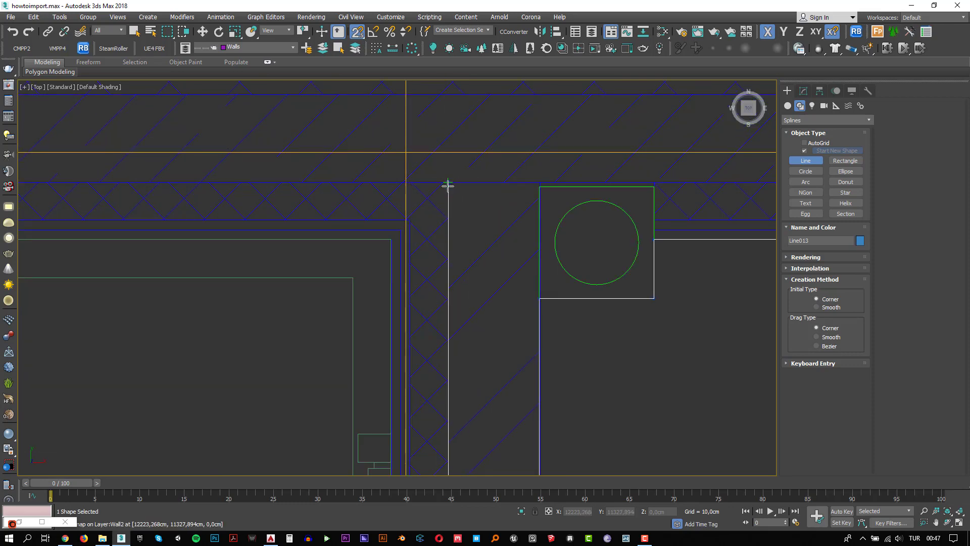
Trace the exterior wall's inner face across the second bathroom to the corner at the stairwell wall
scroll(448, 186, "down", 3)
scroll(303, 198, "up", 3)
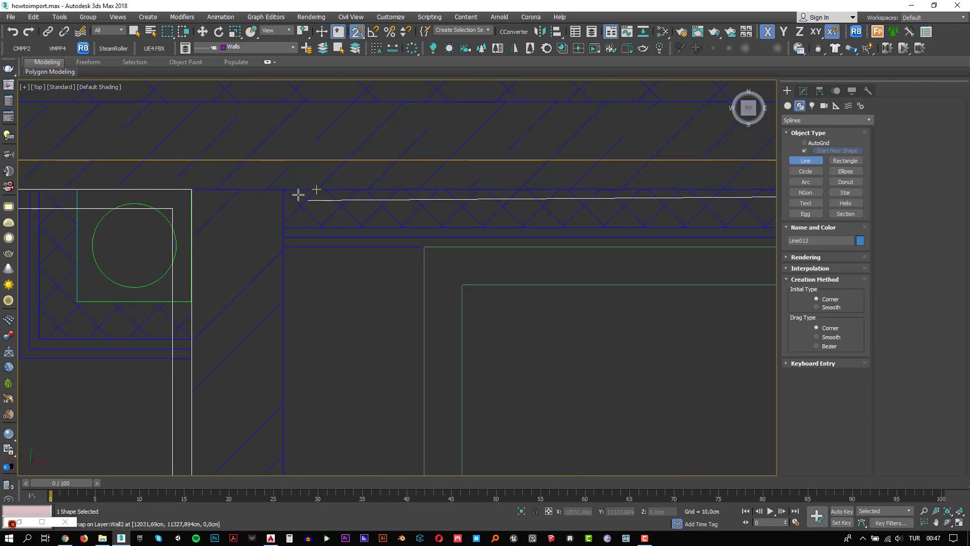
scroll(292, 208, "down", 4)
Trace the stairwell wall's bathroom face down to the door wall, along it and across its end at the door frame
middle_click_drag(320, 348, 406, 130)
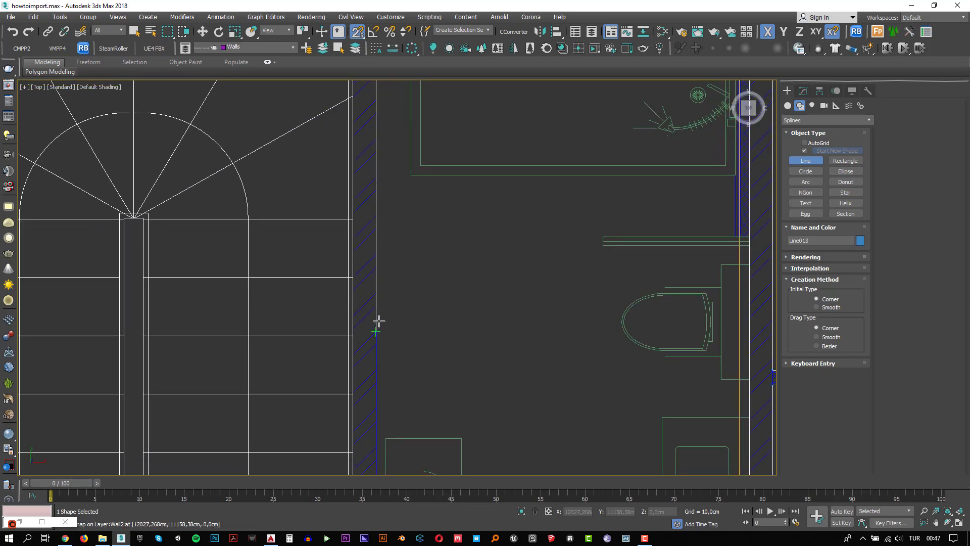
scroll(378, 326, "down", 2)
middle_click_drag(397, 354, 406, 182)
scroll(383, 276, "up", 5)
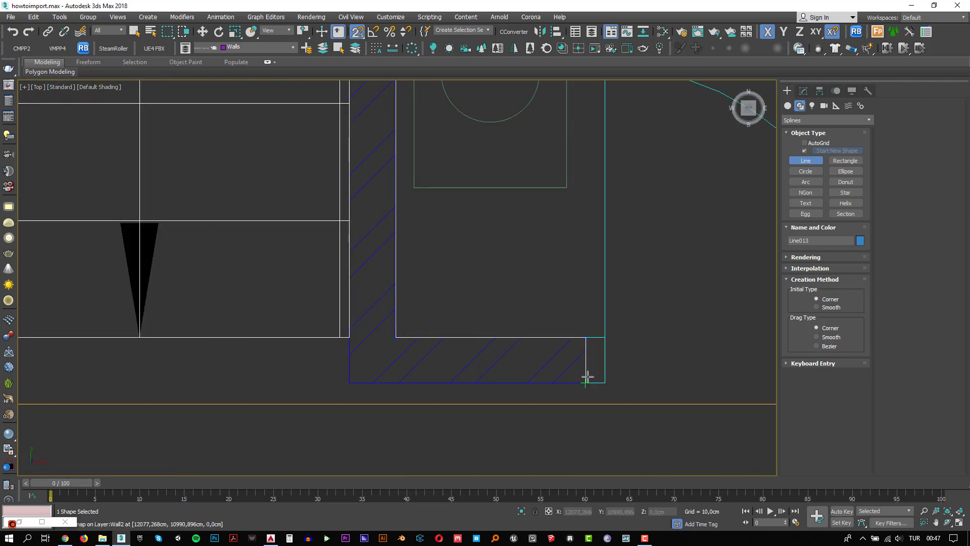
Trace the door wall's outer face to the stairwell corner, then up the stair side to and around the pipe shaft casing
scroll(362, 382, "down", 4)
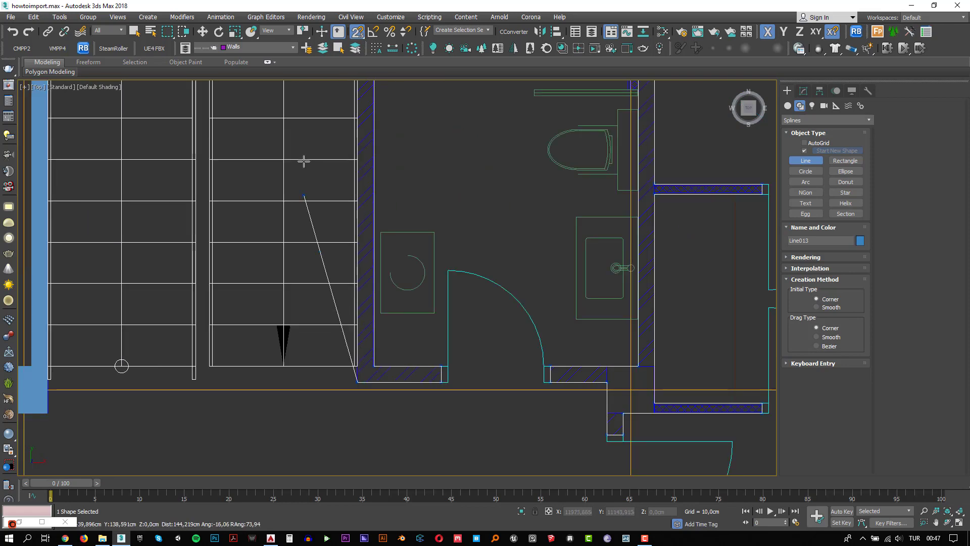
middle_click_drag(307, 103, 355, 290)
middle_click_drag(370, 150, 362, 266)
scroll(372, 238, "up", 4)
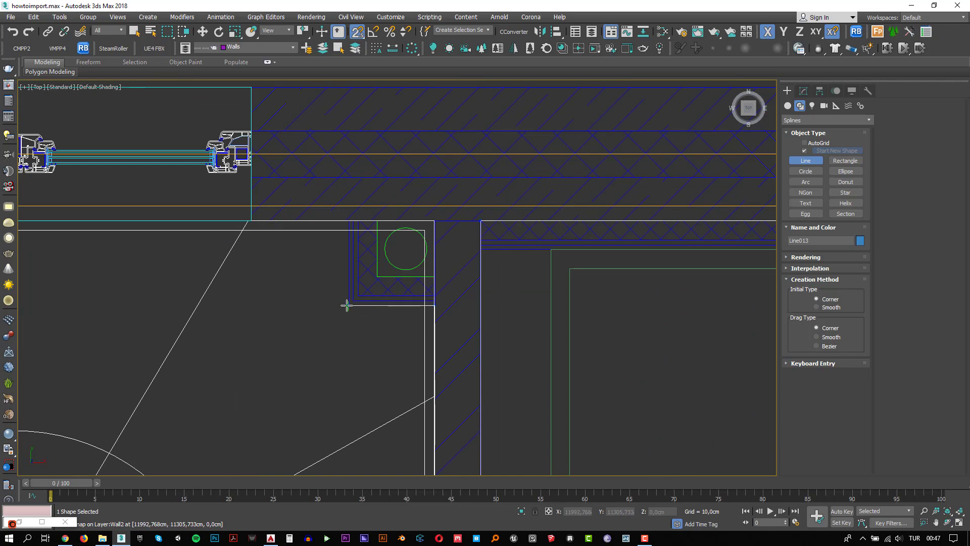
Trace from the shaft casing along the inner face to the stairwell window and across the wall end to the outer face
scroll(331, 250, "down", 3)
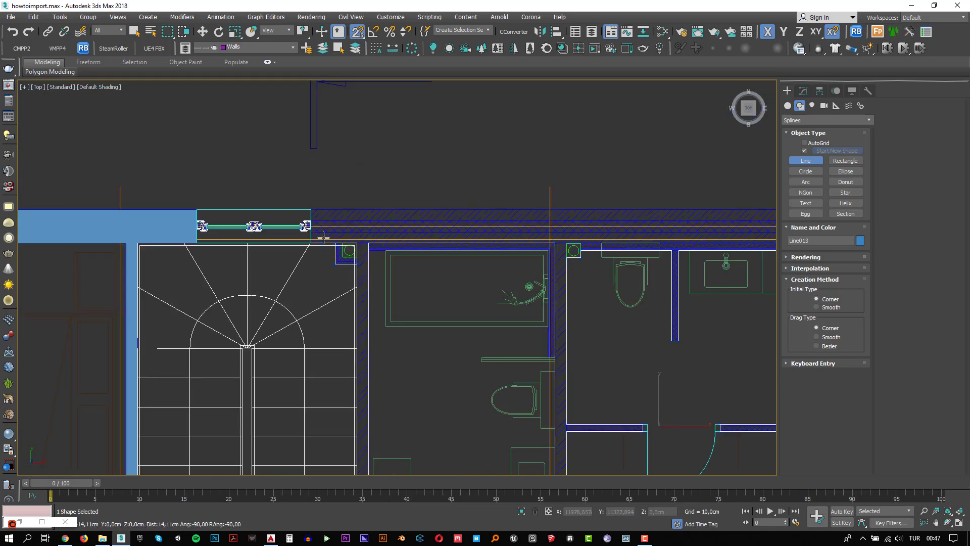
scroll(324, 245, "up", 3)
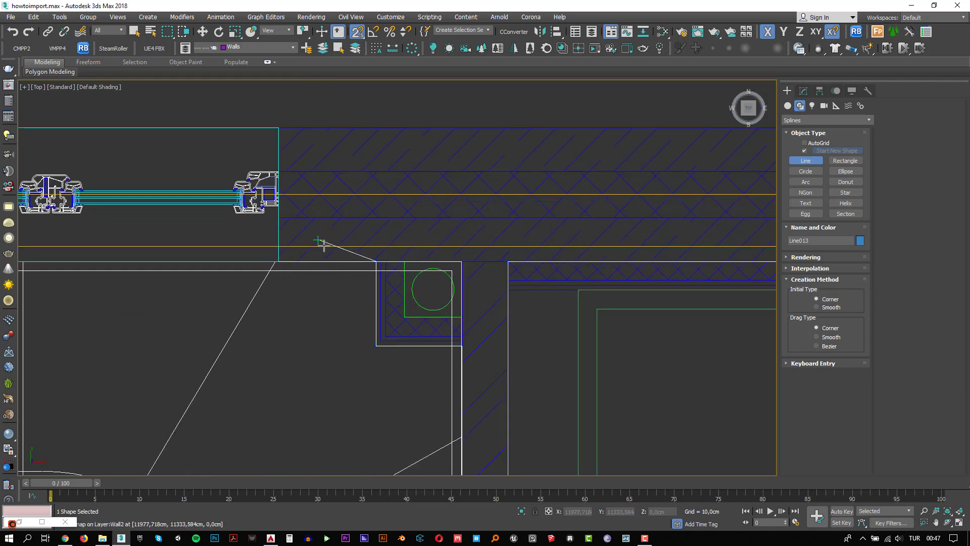
left_click(281, 128)
Trace the exterior wall's outer face from the stairwell window to the building's outer corner
scroll(281, 132, "down", 5)
scroll(455, 192, "up", 6)
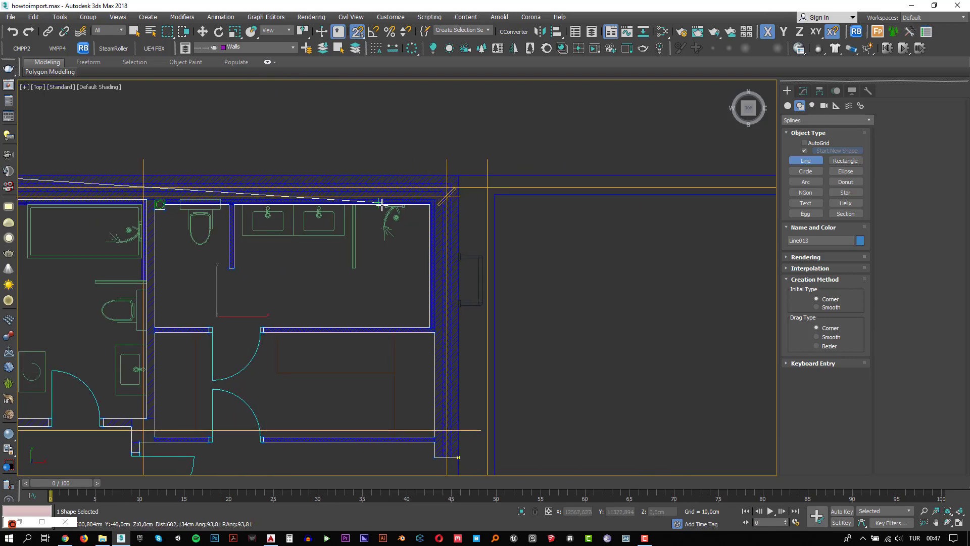
scroll(472, 183, "up", 5)
left_click(402, 154)
scroll(415, 212, "down", 6)
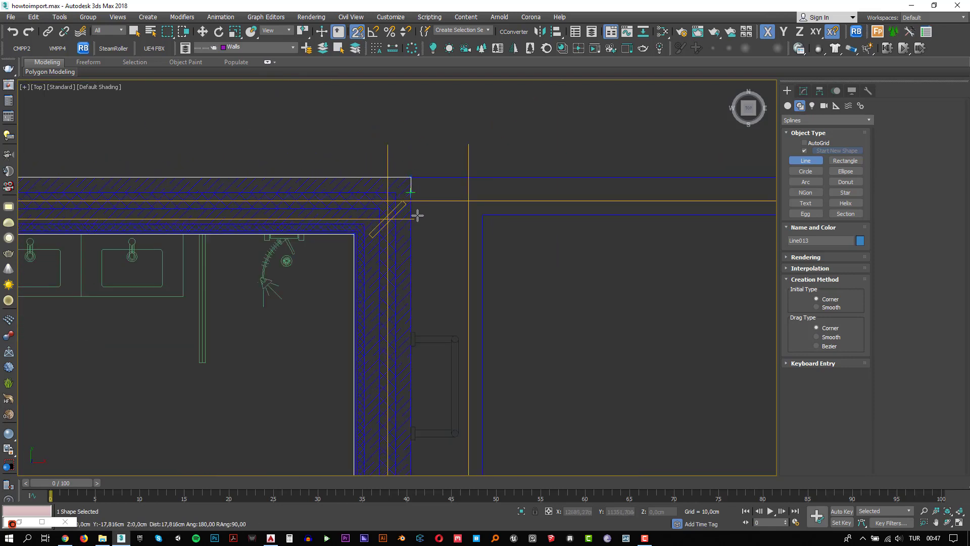
Trace the exterior side wall's outer face down to the starting vertex and close the spline
scroll(455, 336, "up", 8)
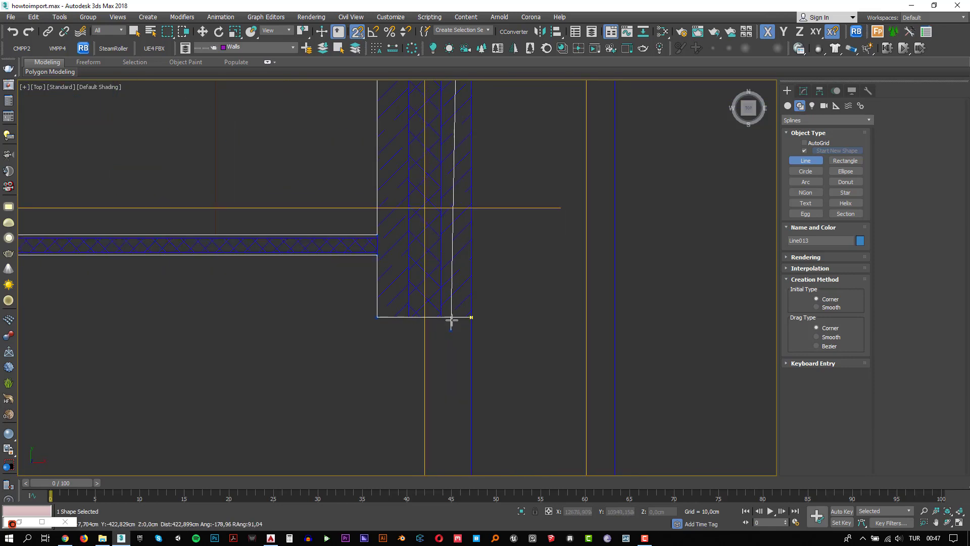
left_click(465, 316)
left_click(469, 302)
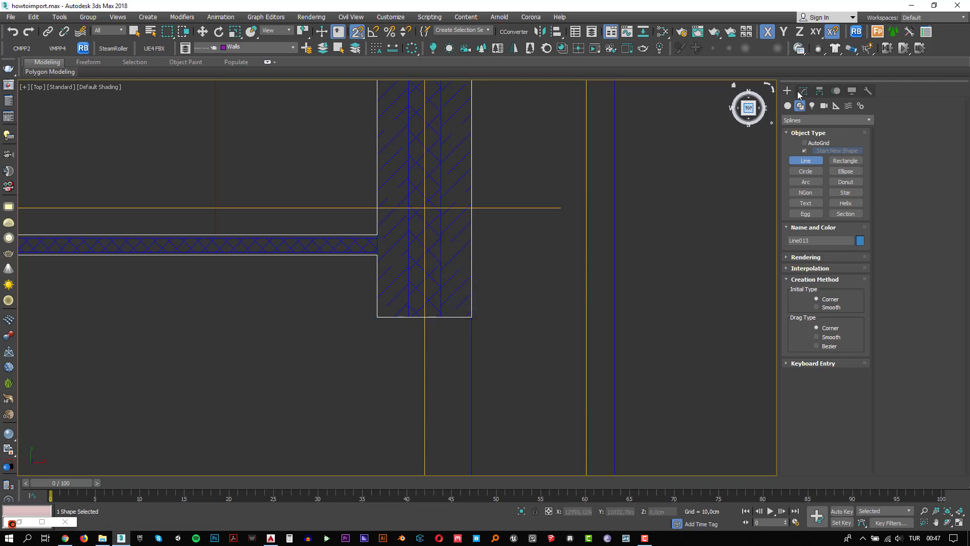
Extrude the closed wall spline around the stairwell, bathrooms and side exterior wall 280 cm on the second floor
left_click(804, 90)
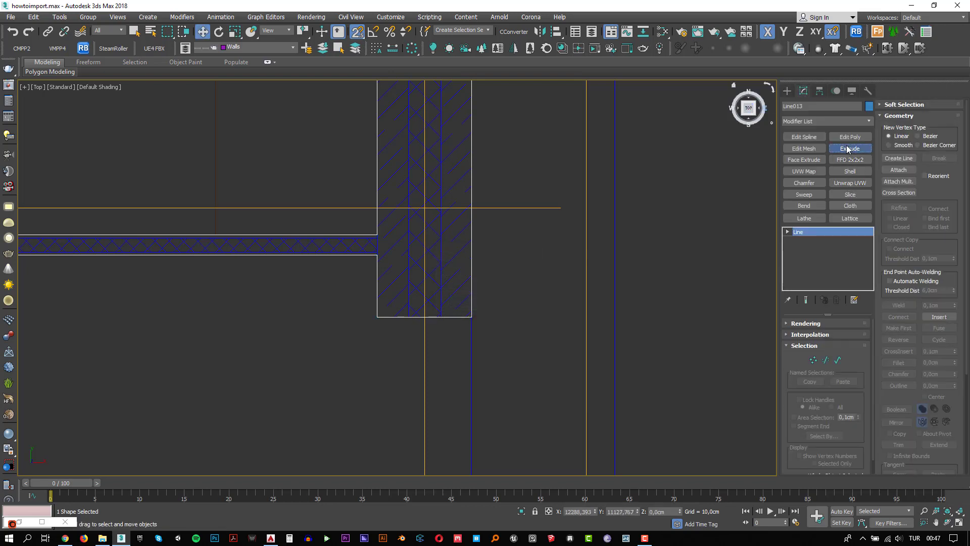
left_click(849, 149)
scroll(389, 268, "down", 8)
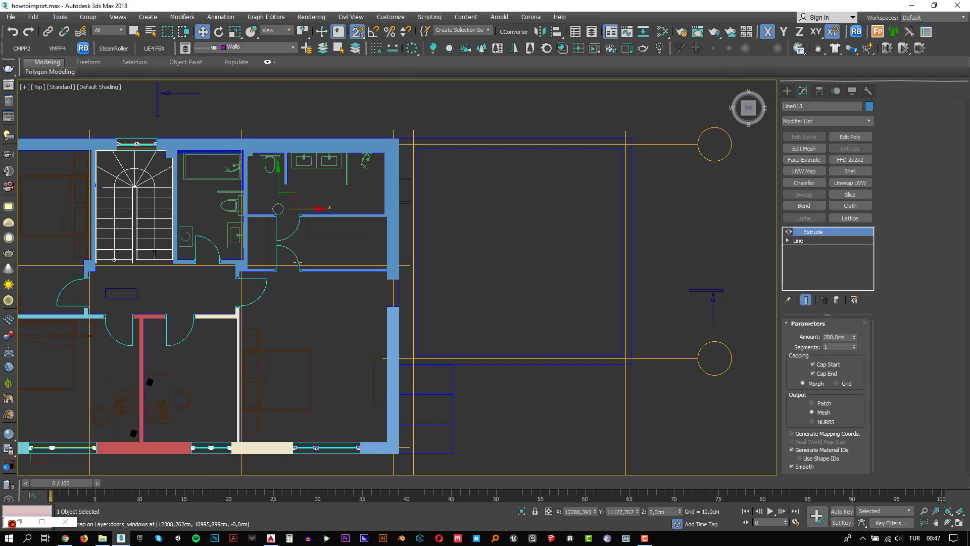
middle_click_drag(234, 228, 455, 233)
middle_click_drag(314, 220, 347, 204)
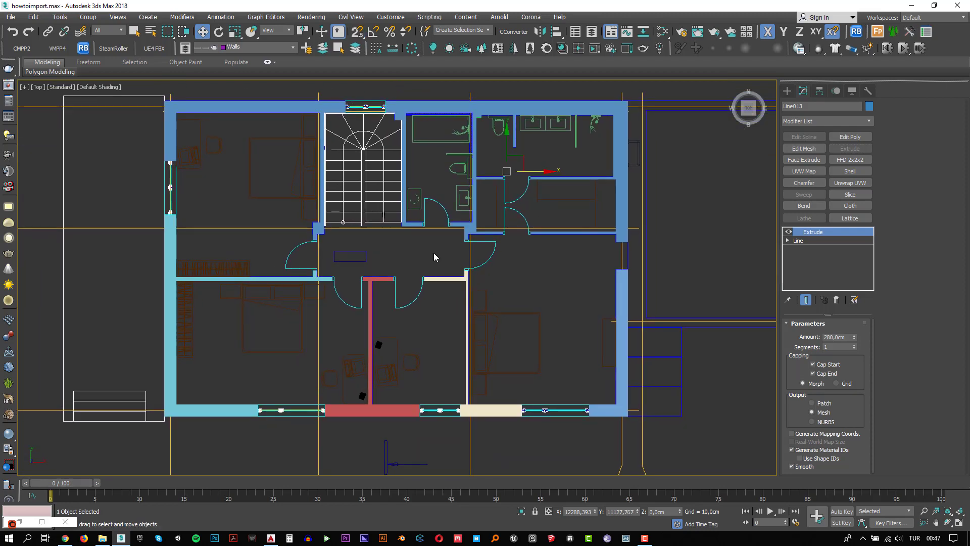
key("p")
scroll(422, 260, "up", 5)
scroll(413, 280, "down", 4)
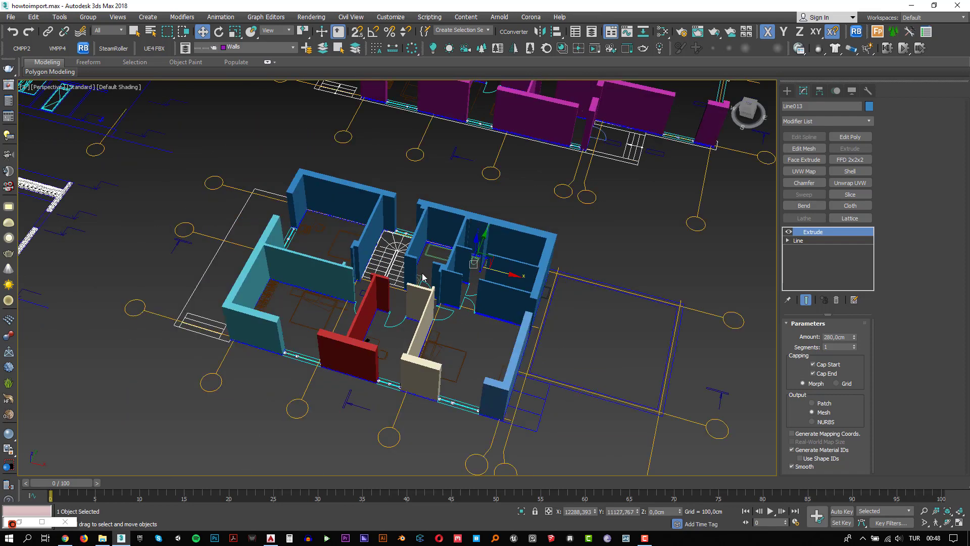
Select all the second-floor wall objects and give them the same blue object color
left_click(376, 226)
left_click(447, 224, "ctrl")
left_click(342, 277, "ctrl")
left_click(375, 299, "ctrl")
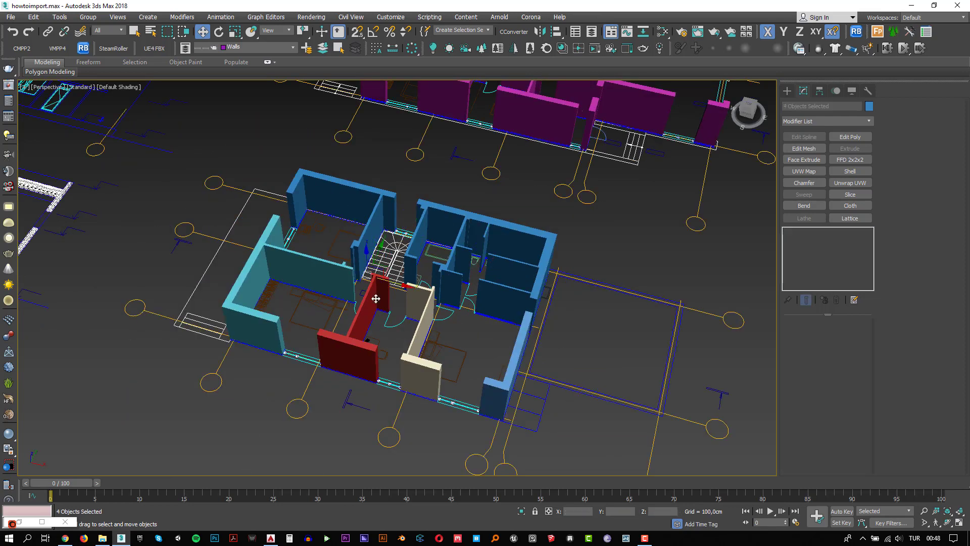
left_click(429, 316, "ctrl")
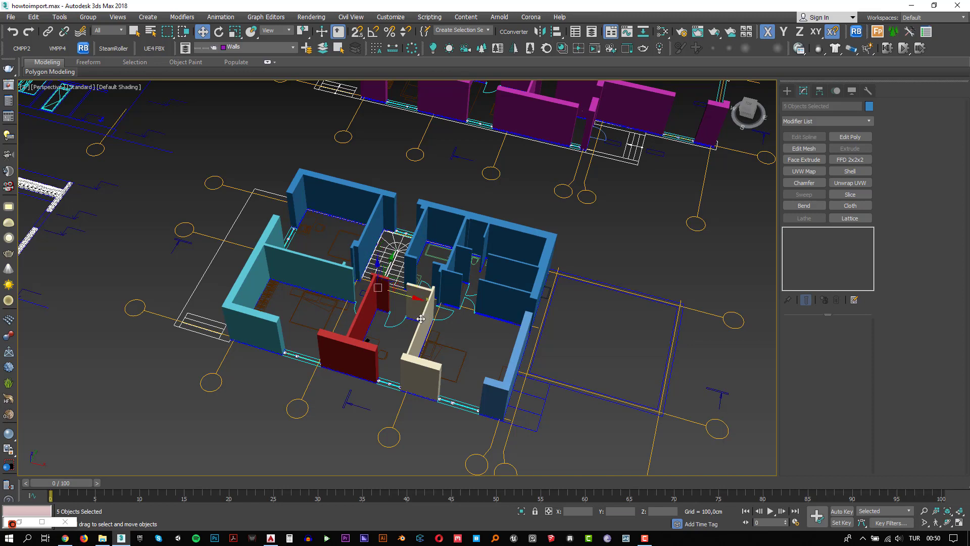
left_click_drag(408, 299, 421, 311)
key("ctrl+z")
left_click(508, 383, "ctrl")
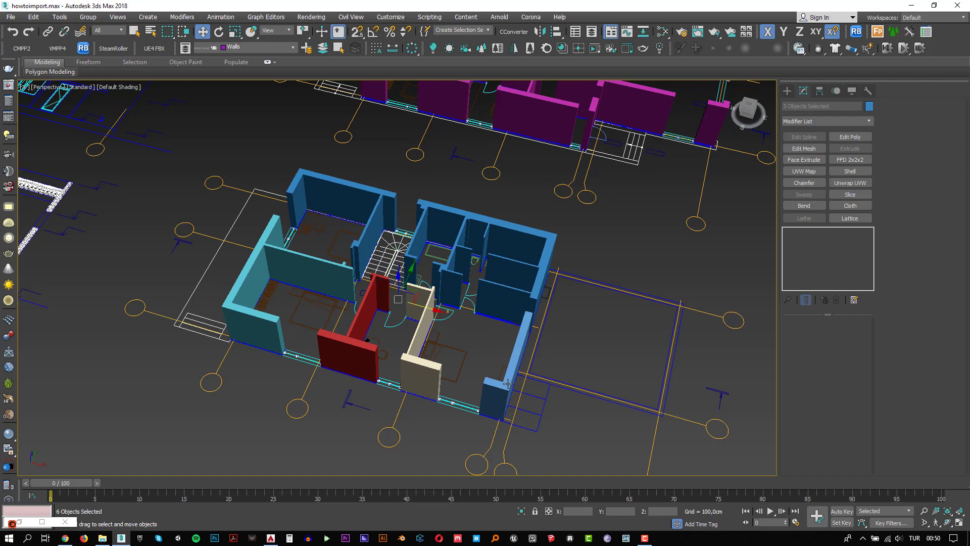
left_click(869, 106)
left_click(531, 325)
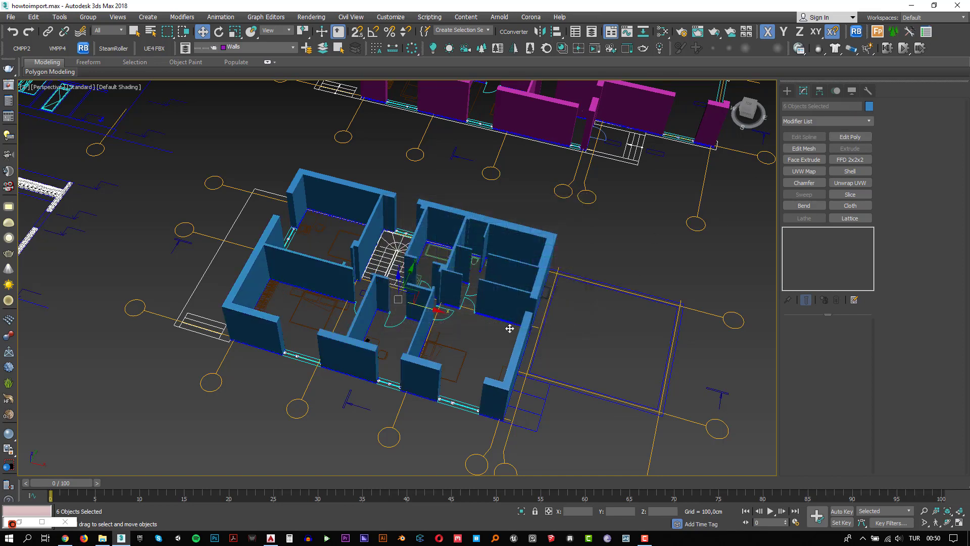
Deselect the walls, hide the Shapes category and turn on edged faces in the perspective viewport
scroll(433, 328, "down", 4)
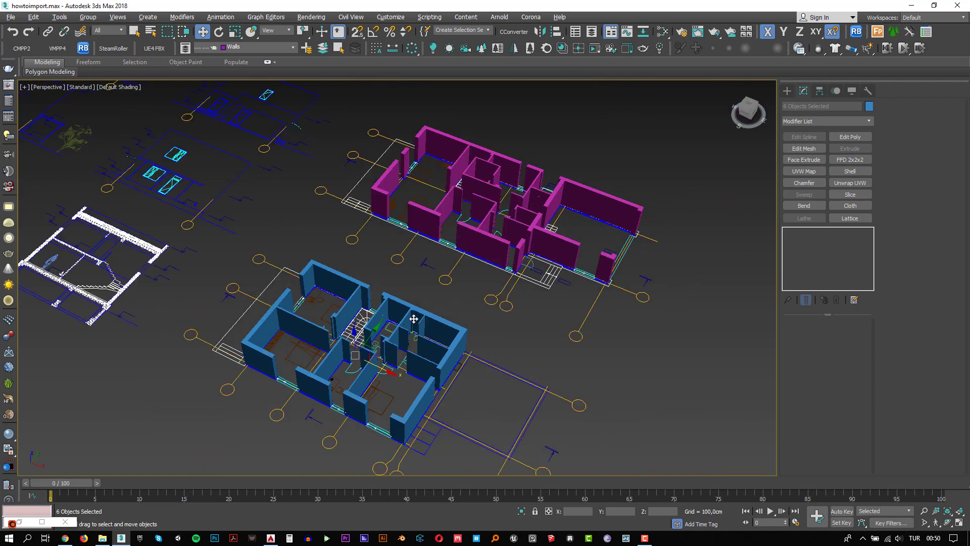
scroll(417, 318, "down", 1)
left_click(500, 306)
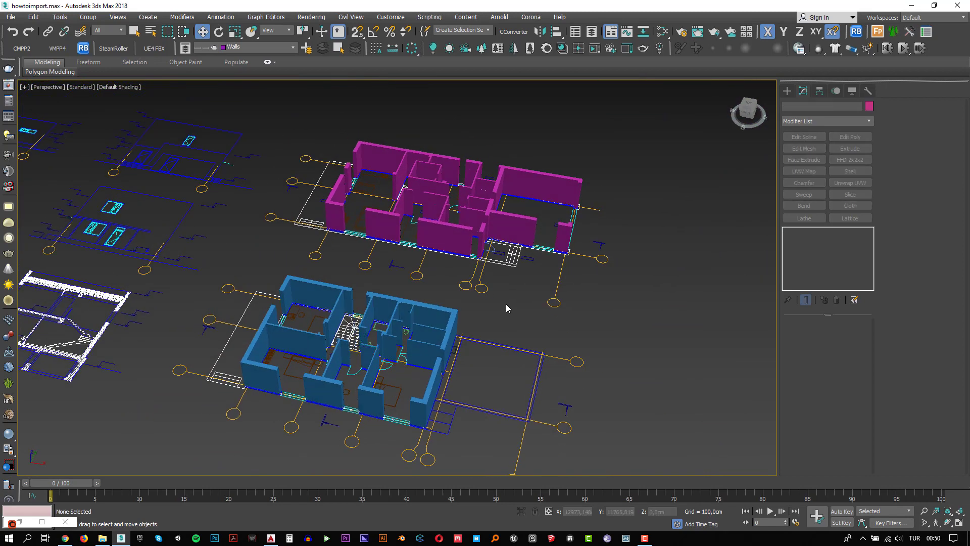
left_click(851, 91)
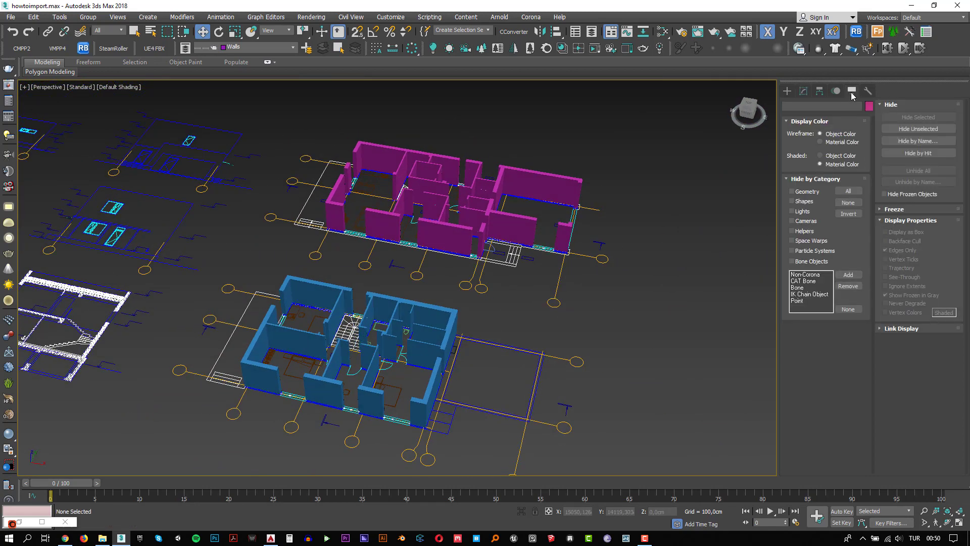
left_click(792, 202)
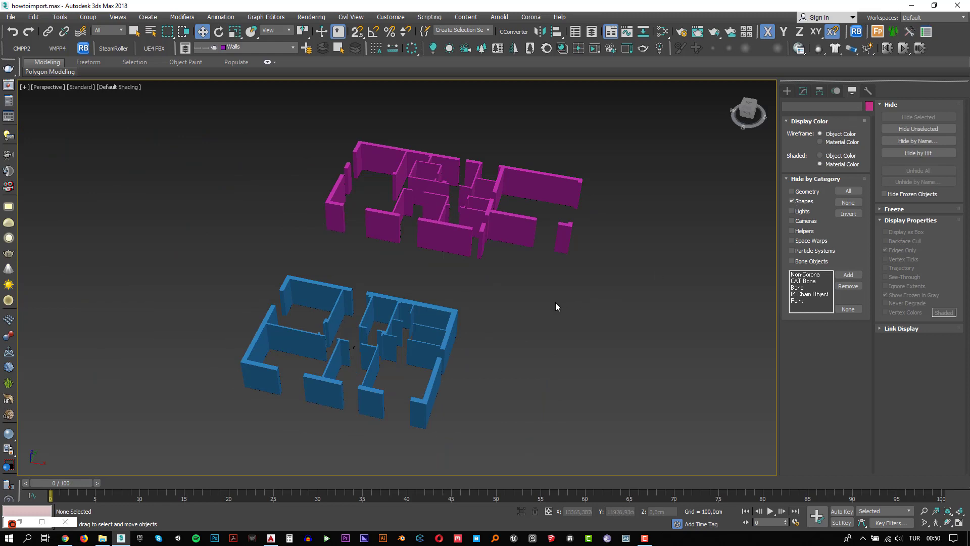
key("F4")
middle_click_drag(440, 241, 283, 252)
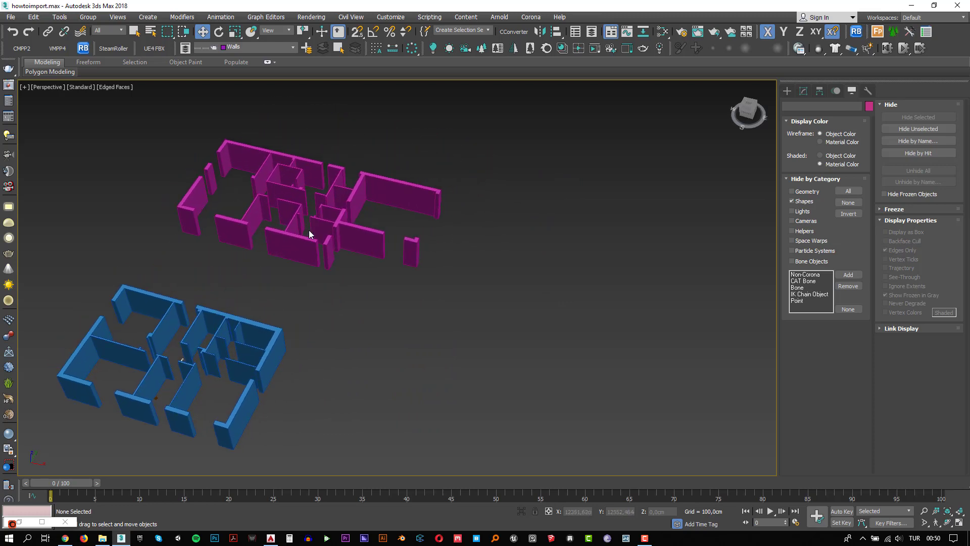
middle_click_drag(249, 281, 616, 239)
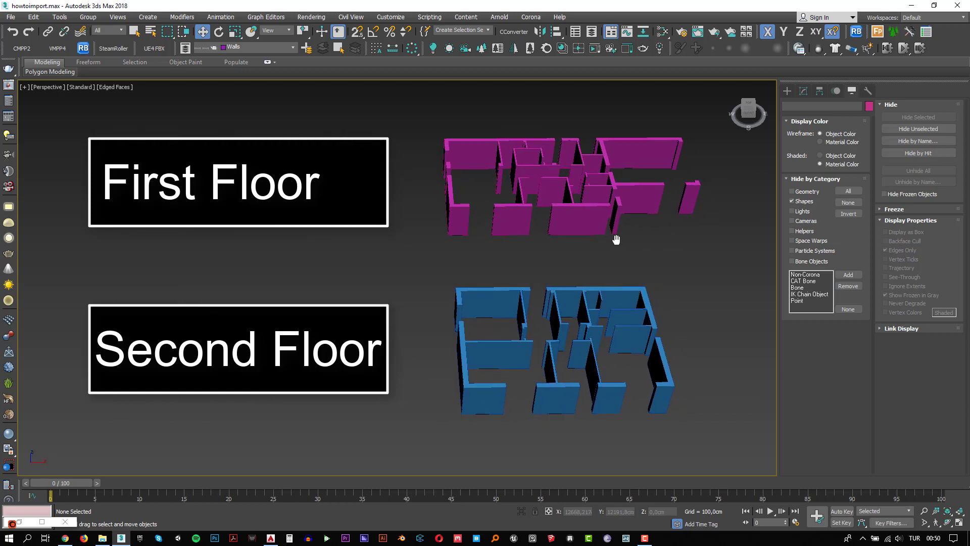
left_click(924, 511)
left_click_drag(545, 257, 546, 242)
middle_click_drag(545, 241, 537, 241)
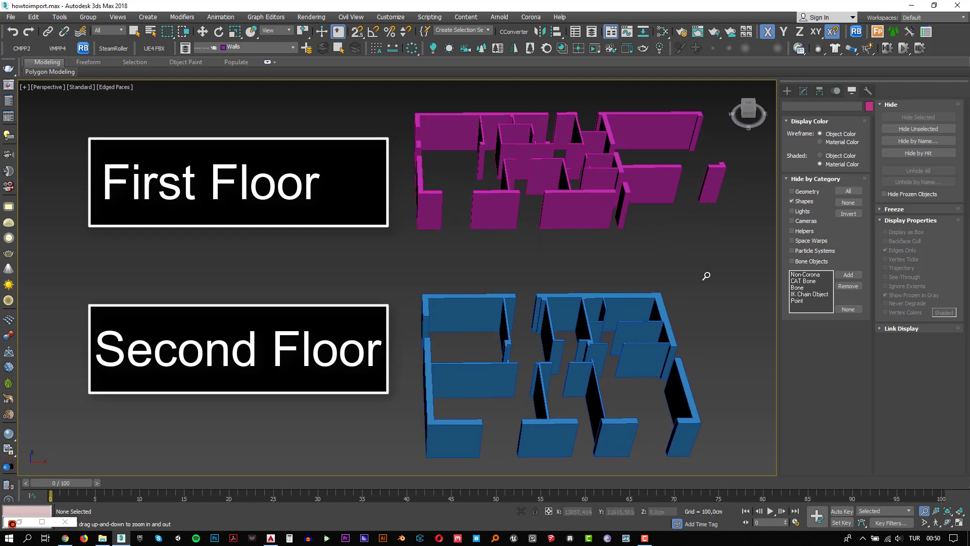